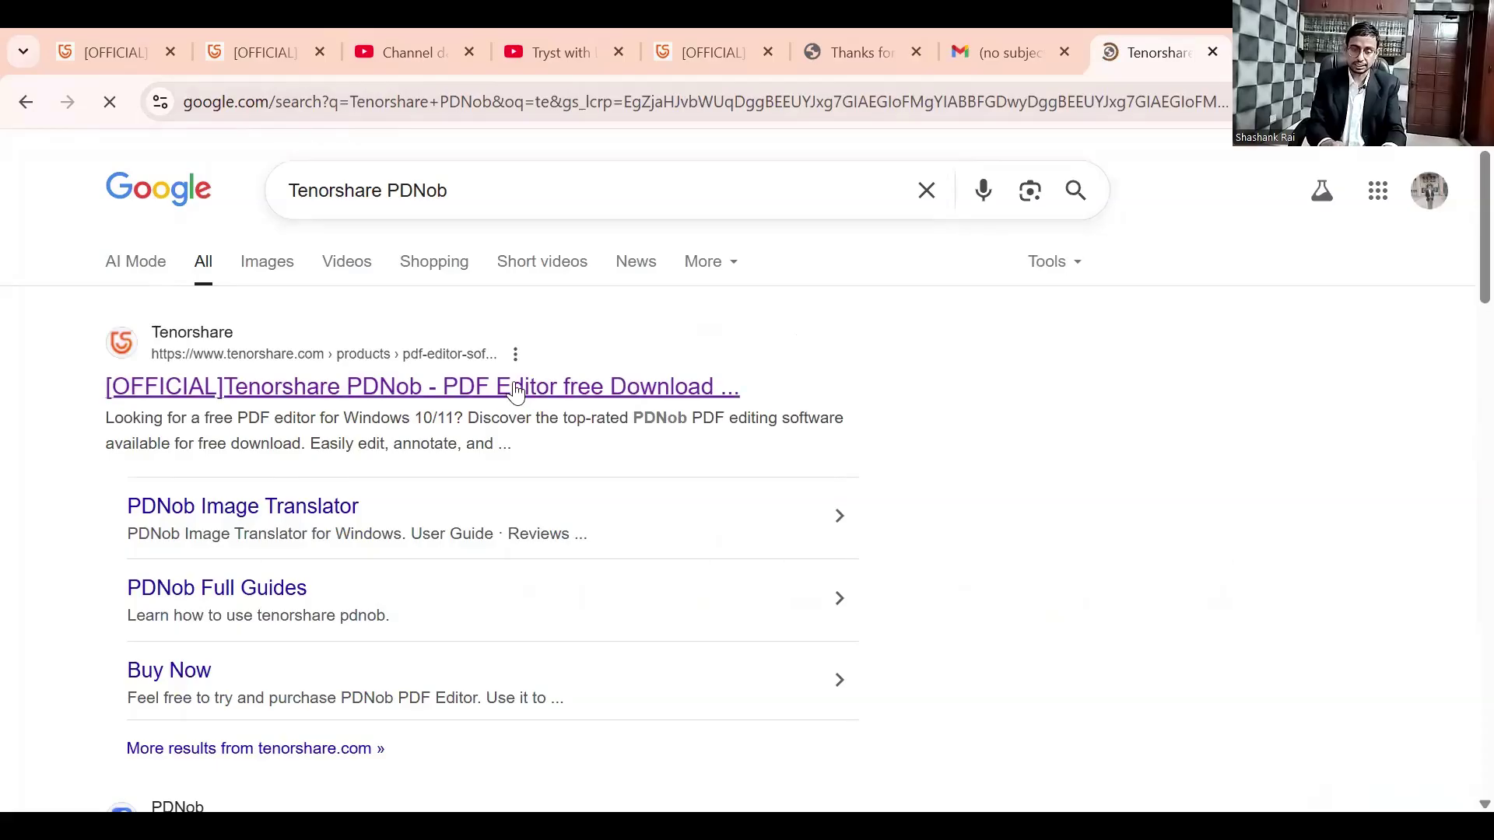
- Open the official Tenorshare PDNob PDF editor page from the search results and review its headline feature list
{"action": "left_click", "coordinate": [518, 389]}
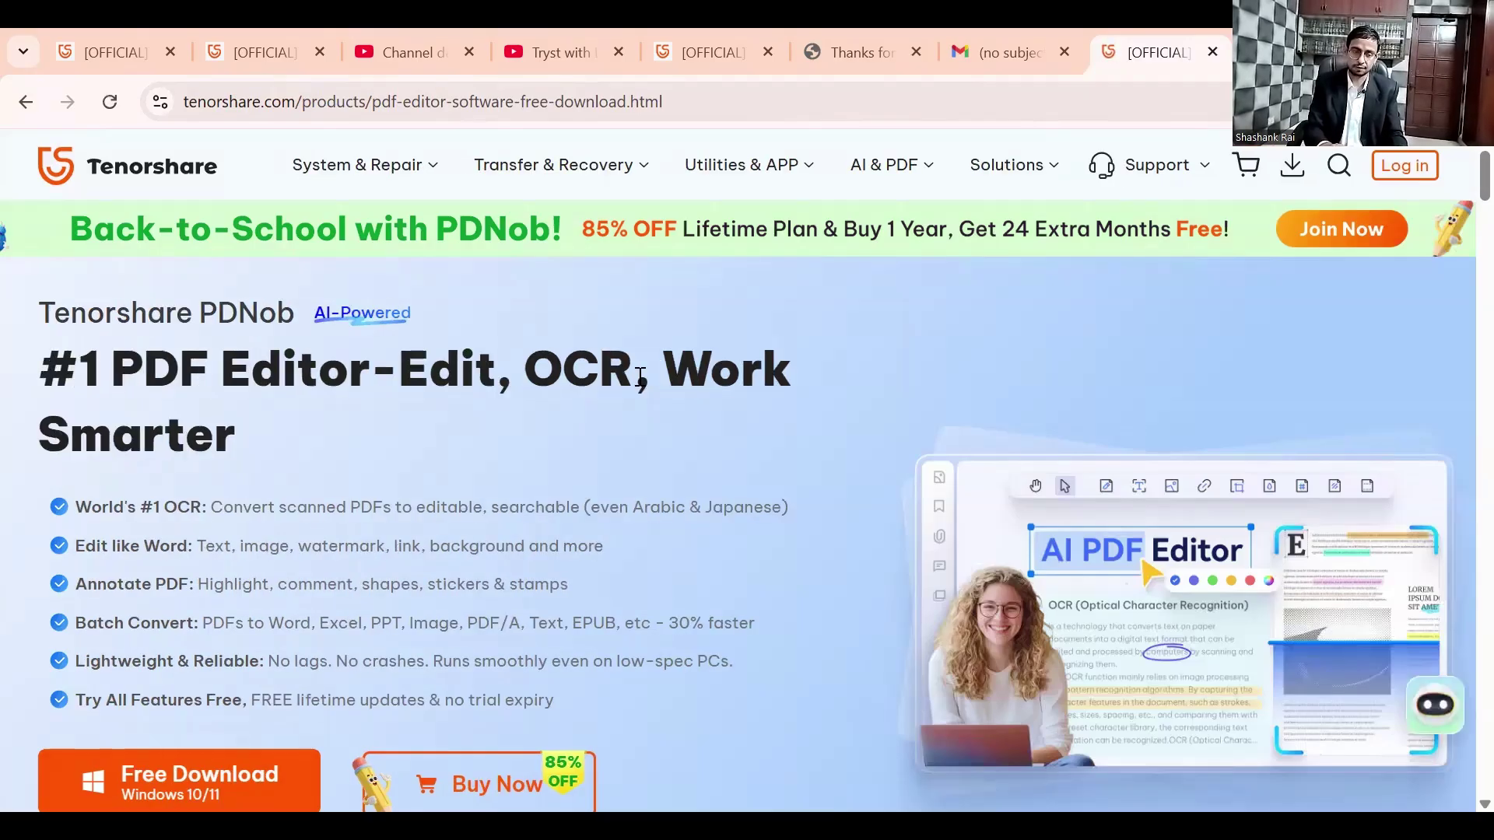
{"action": "scroll", "coordinate": [640, 377], "scroll_direction": "down", "scroll_amount": 1}
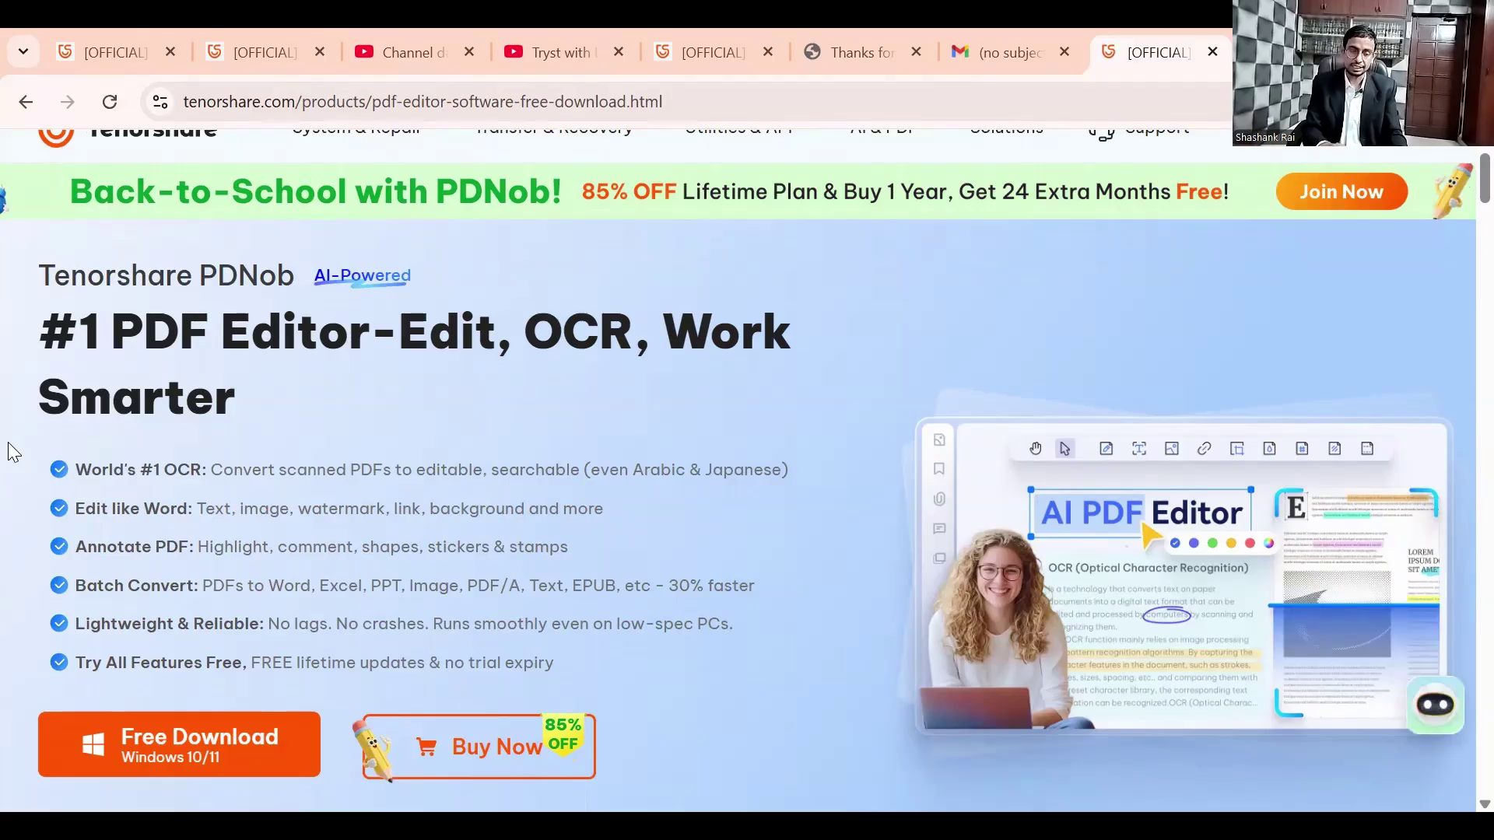
{"action": "scroll", "coordinate": [9, 446], "scroll_direction": "down", "scroll_amount": 1}
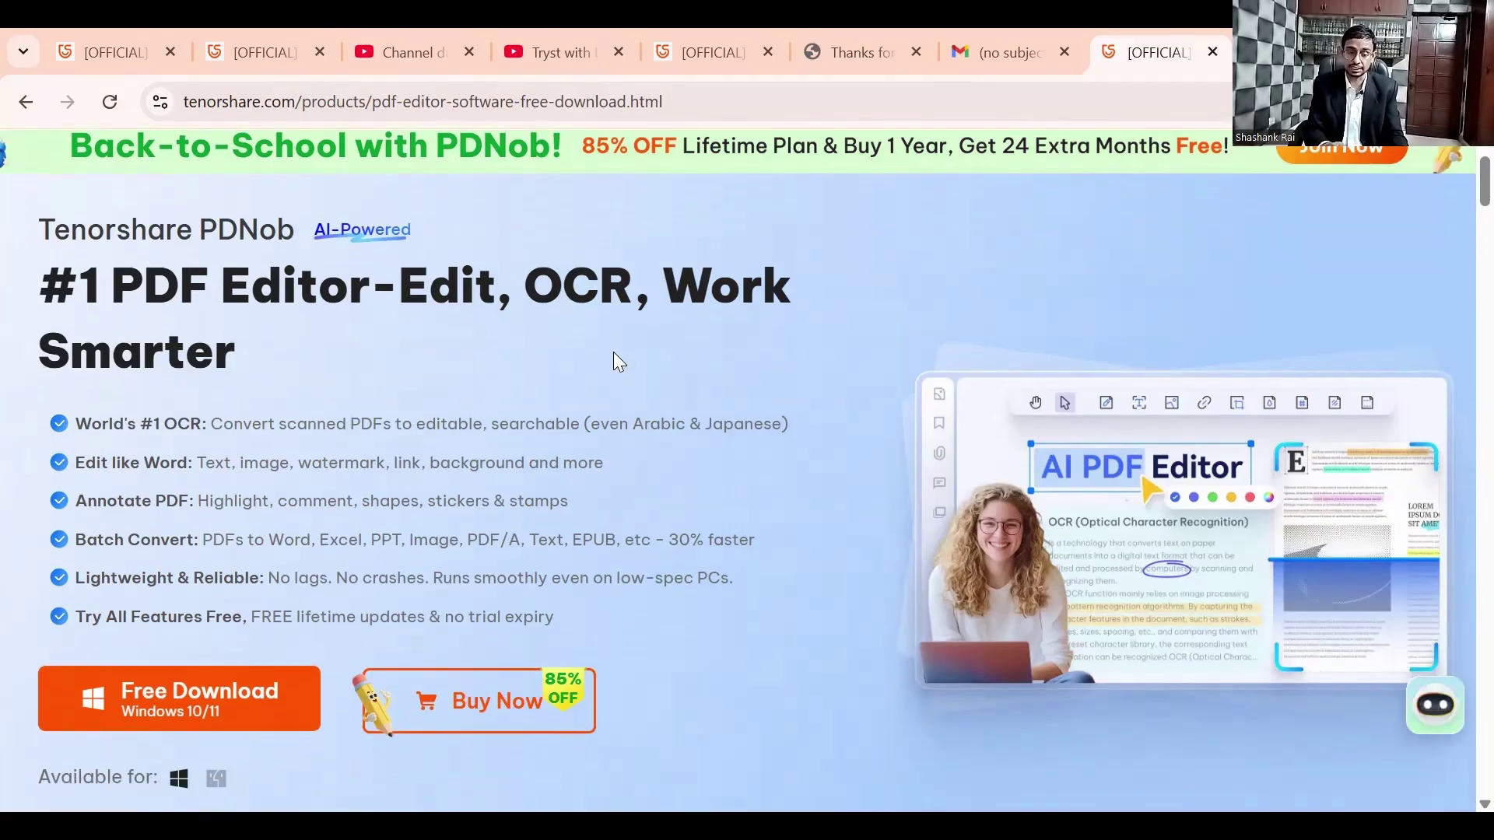
{"action": "scroll", "coordinate": [614, 359], "scroll_direction": "down", "scroll_amount": 2}
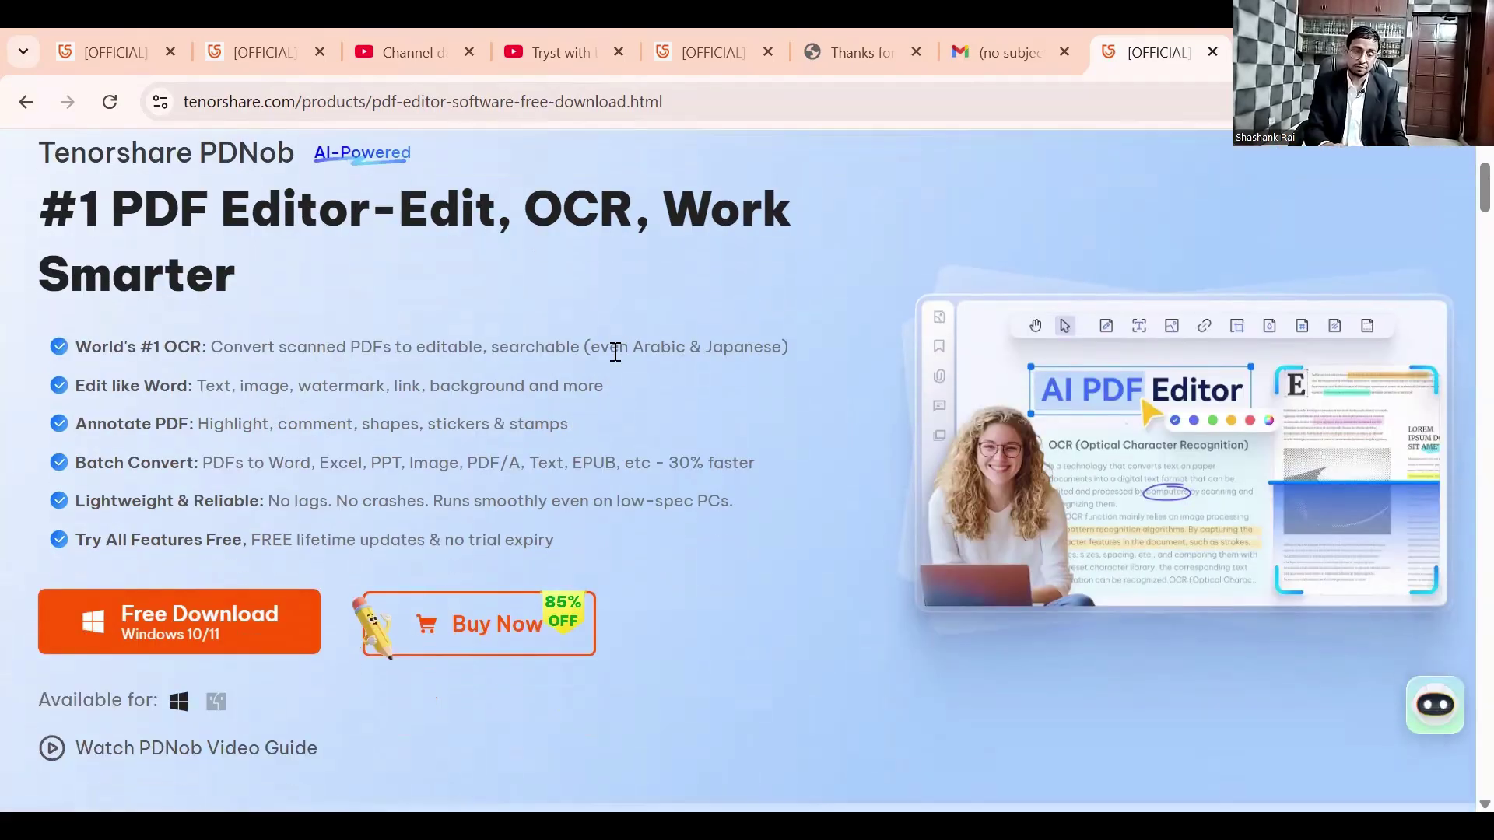
{"action": "scroll", "coordinate": [615, 351], "scroll_direction": "down", "scroll_amount": 2}
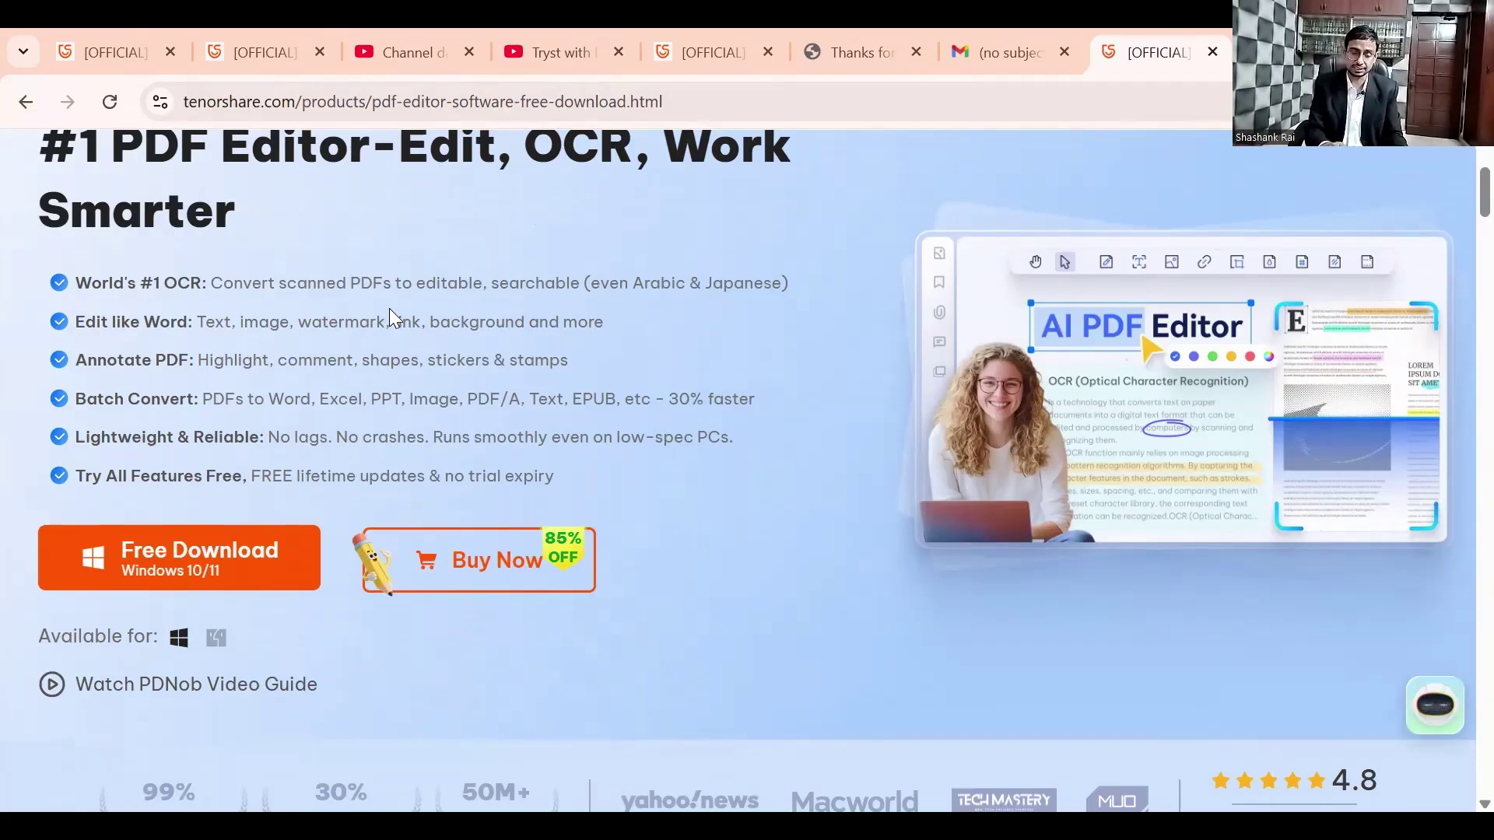
{"action": "scroll", "coordinate": [389, 308], "scroll_direction": "down", "scroll_amount": 1}
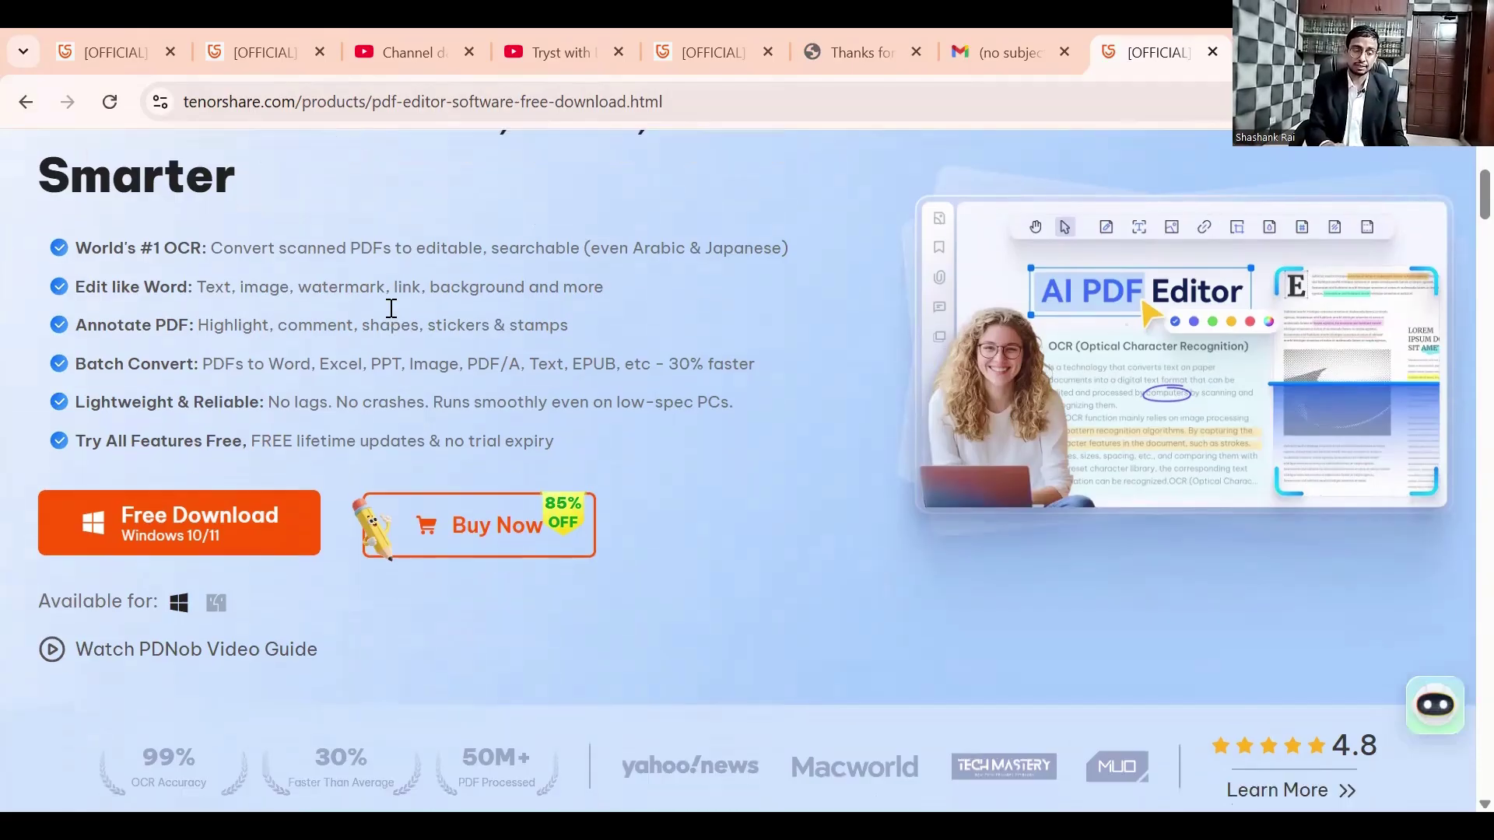
{"action": "scroll", "coordinate": [389, 308], "scroll_direction": "down", "scroll_amount": 2}
{"action": "scroll", "coordinate": [814, 425], "scroll_direction": "down", "scroll_amount": 2}
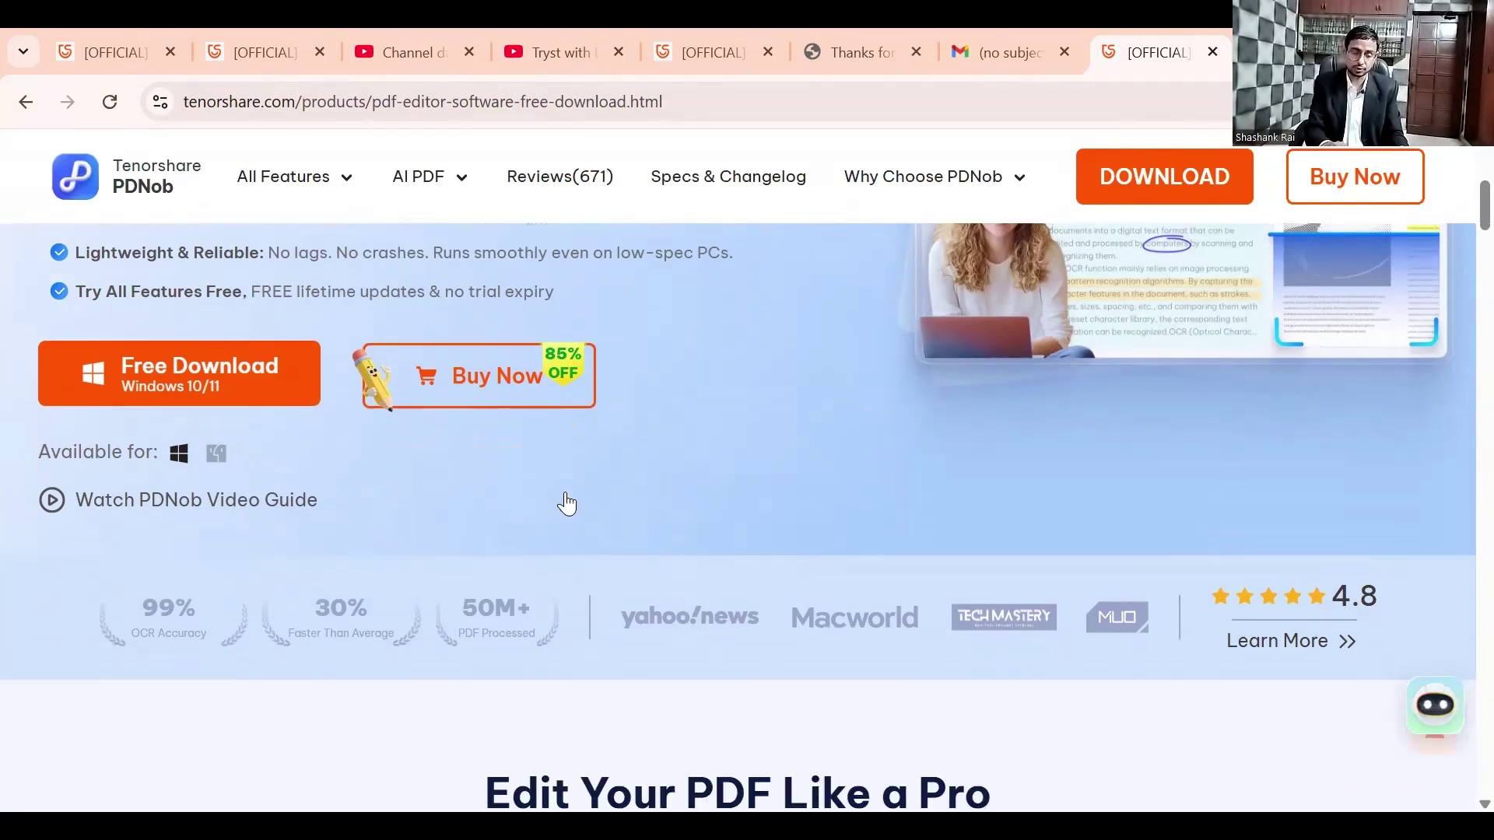
- Examine the page's "Edit Your PDF Like a Pro" tools and the "Smarter AI PDF Starts Here" features
{"action": "scroll", "coordinate": [566, 503], "scroll_direction": "down", "scroll_amount": 4}
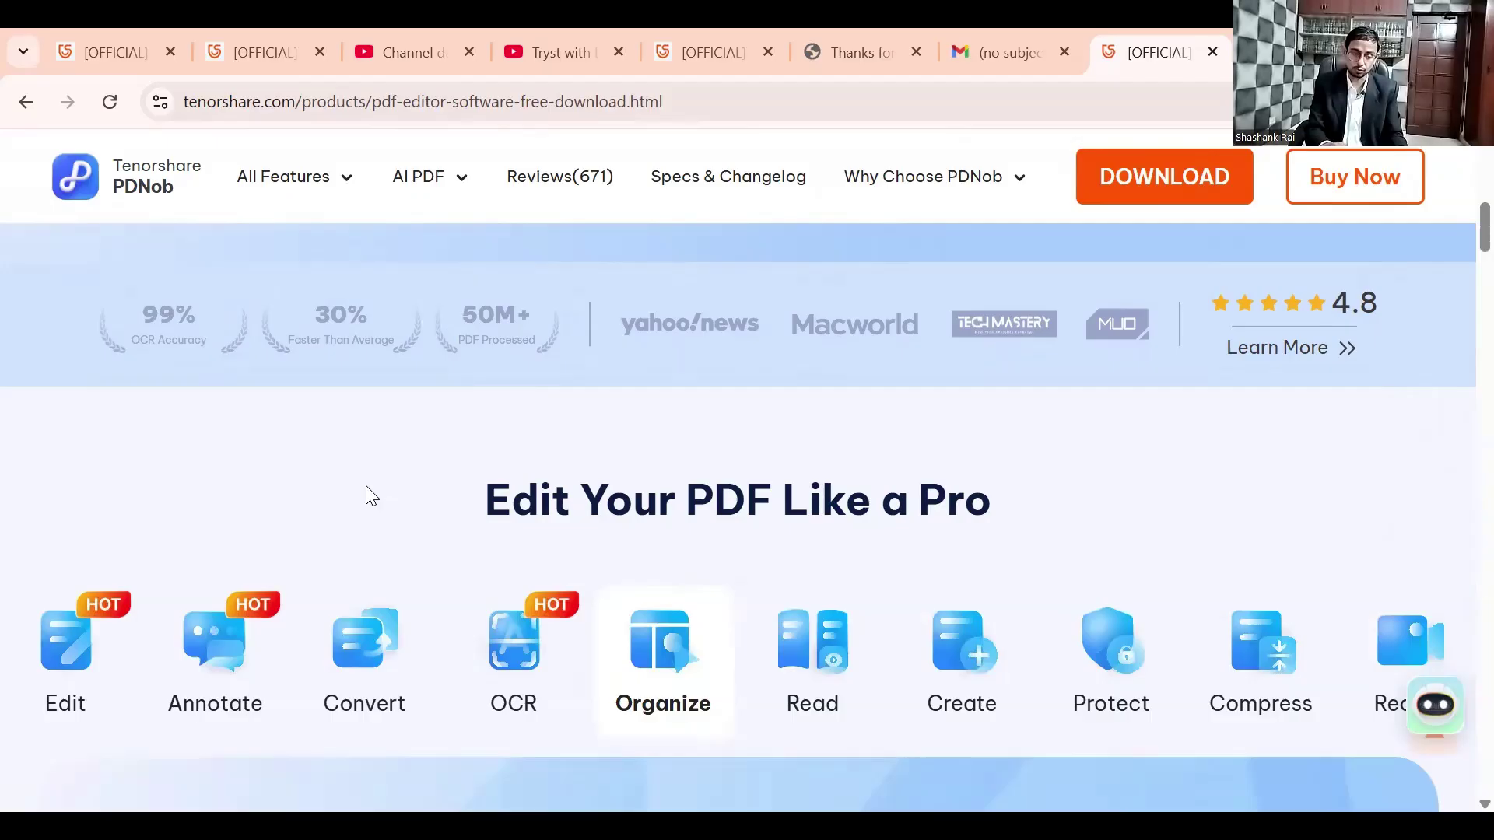
{"action": "scroll", "coordinate": [367, 493], "scroll_direction": "up", "scroll_amount": 5}
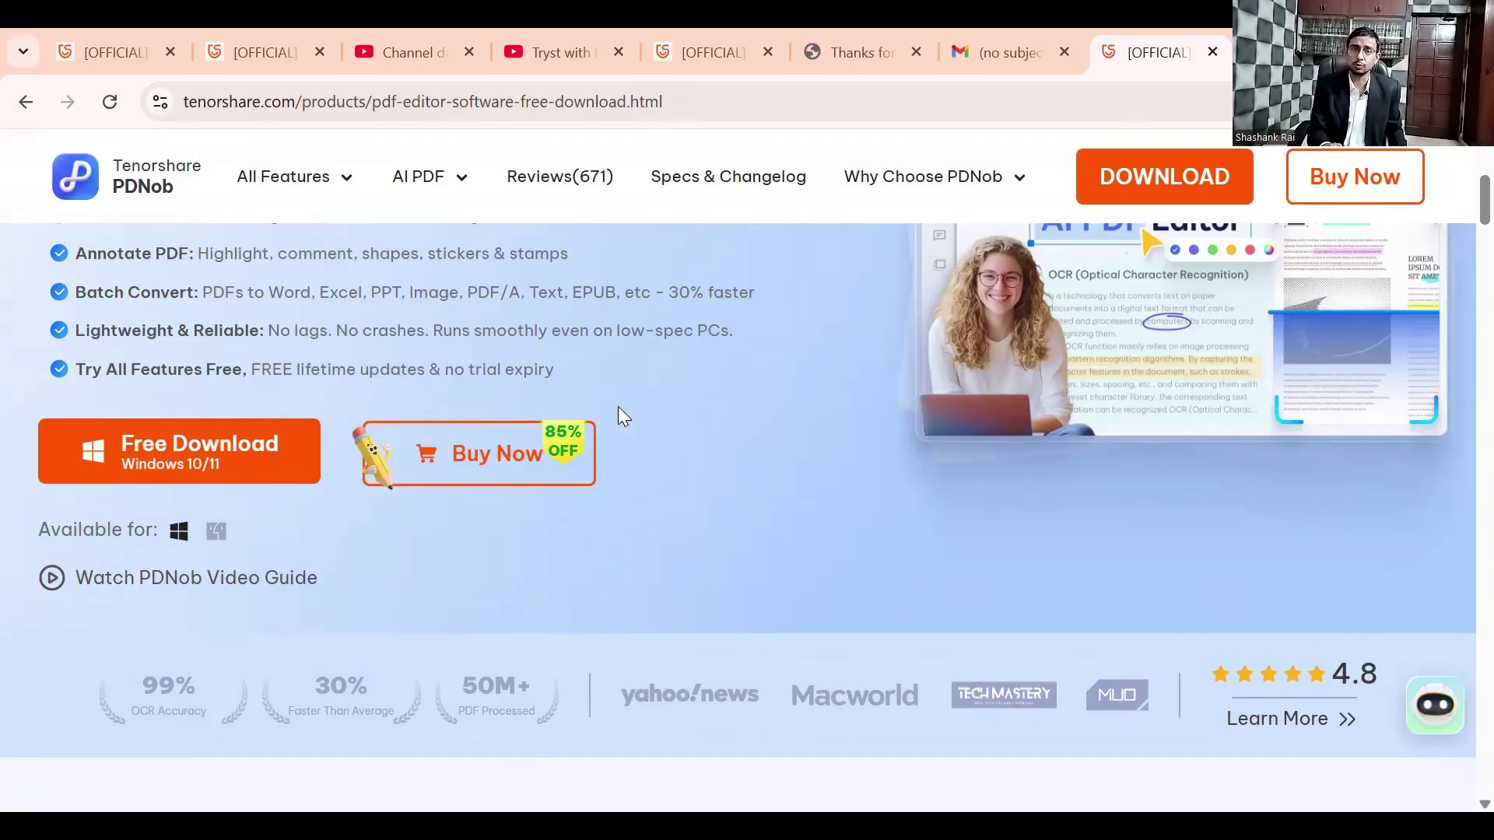
{"action": "scroll", "coordinate": [619, 407], "scroll_direction": "down", "scroll_amount": 3}
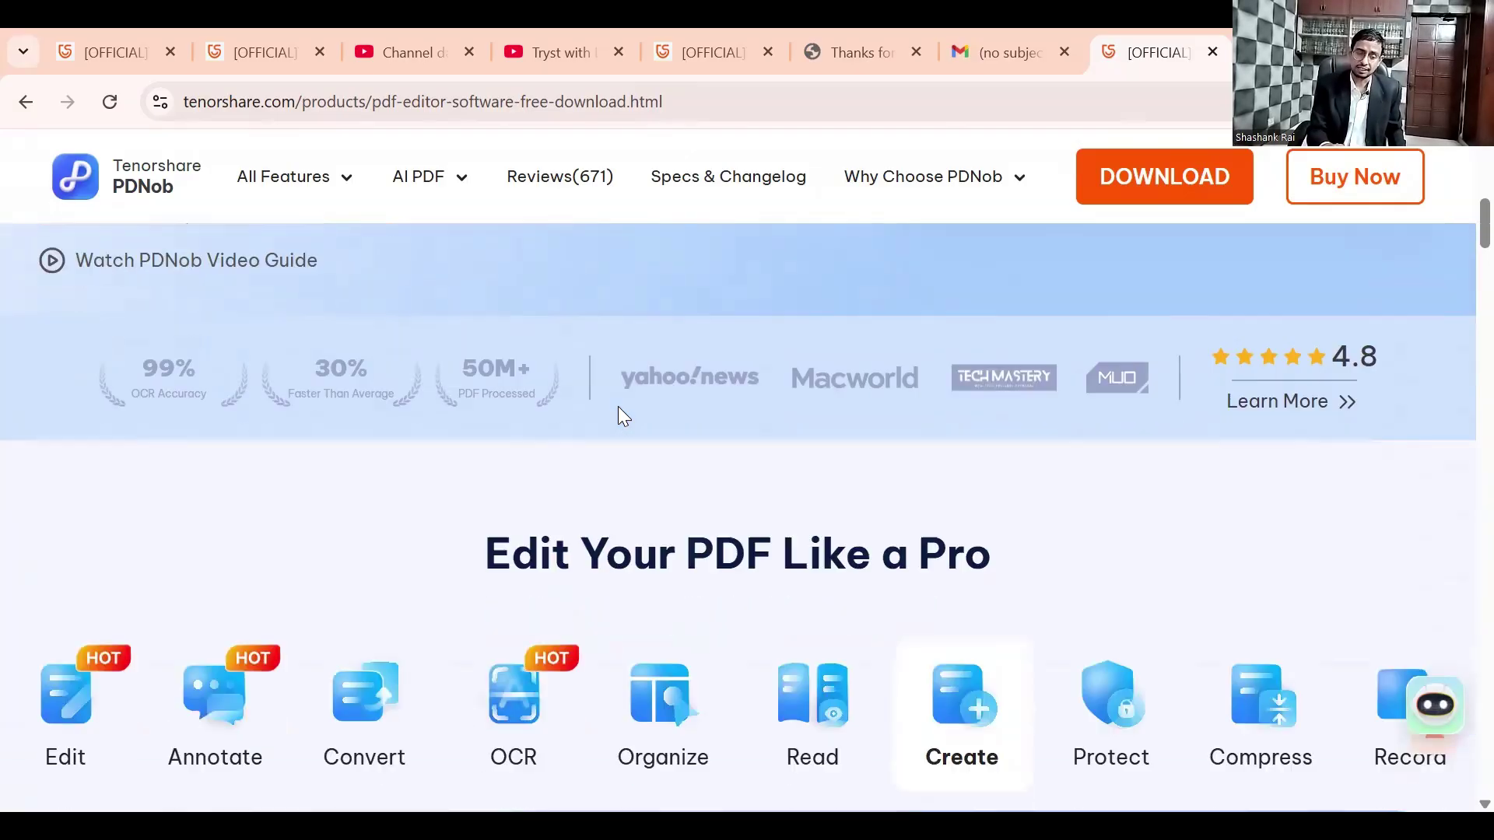
{"action": "scroll", "coordinate": [362, 335], "scroll_direction": "down", "scroll_amount": 3}
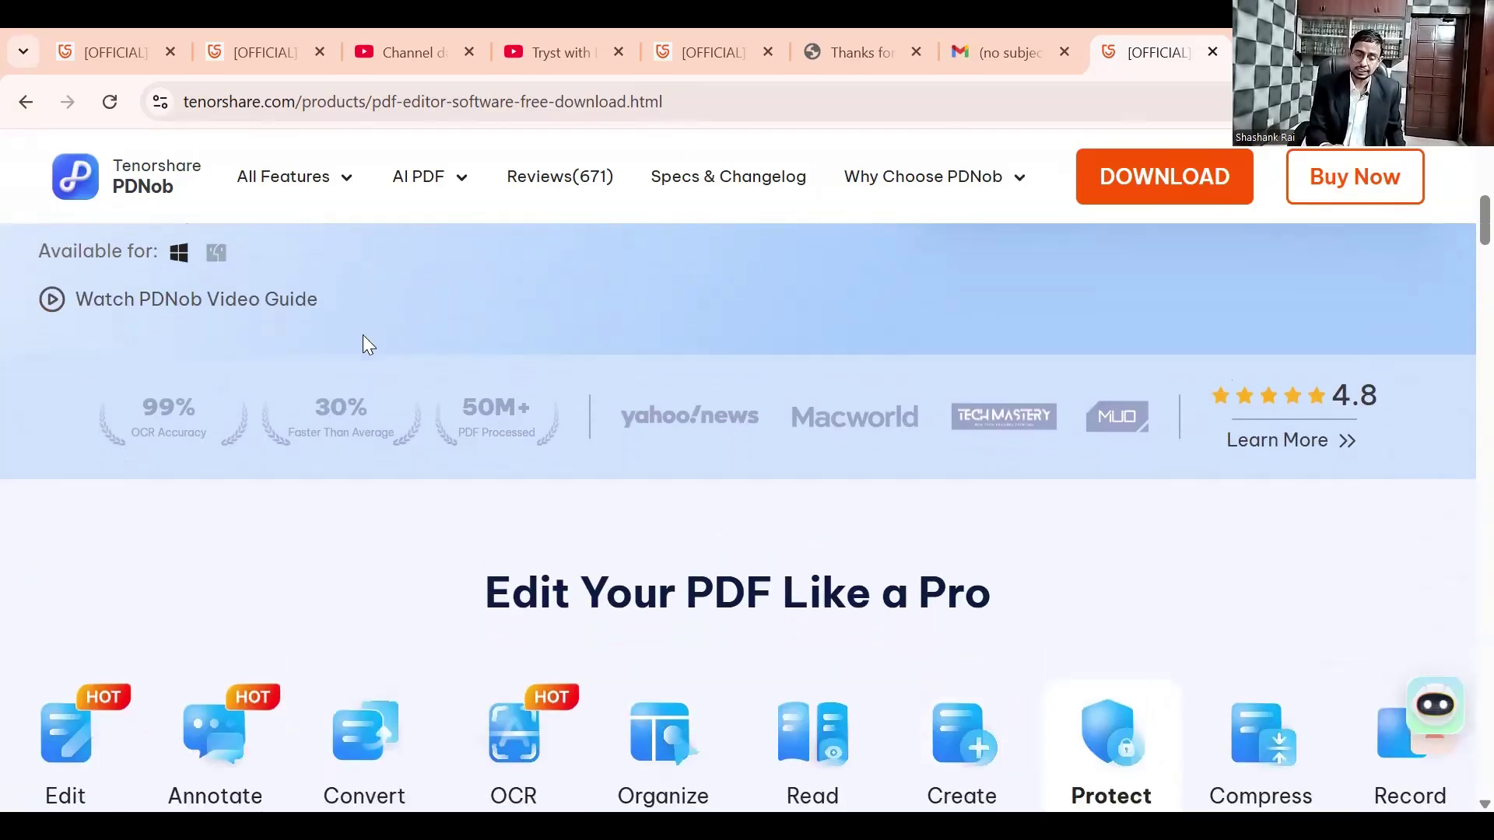
{"action": "scroll", "coordinate": [362, 334], "scroll_direction": "down", "scroll_amount": 1}
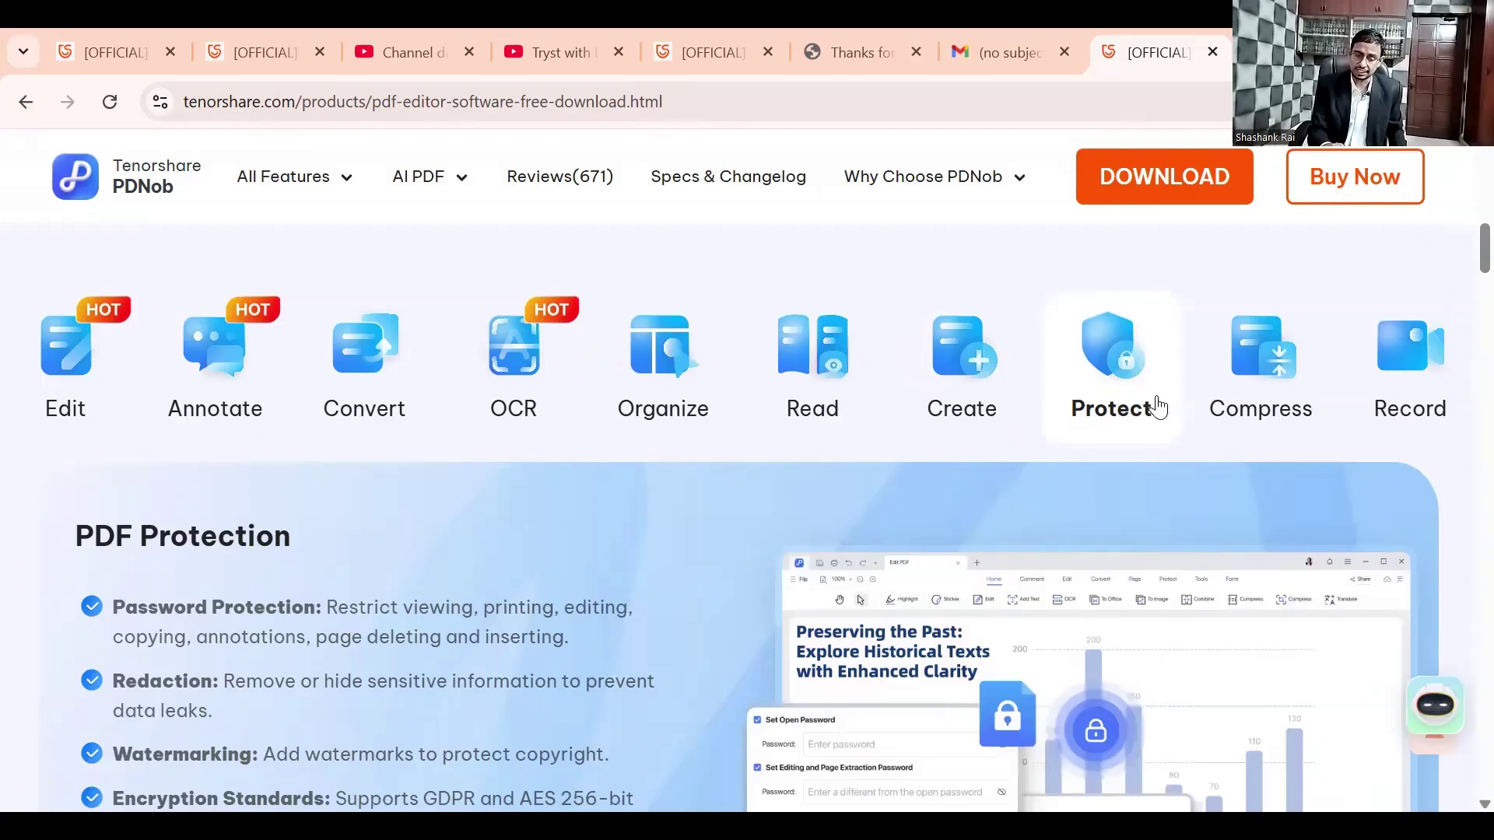
{"action": "scroll", "coordinate": [1155, 403], "scroll_direction": "down", "scroll_amount": 2}
{"action": "scroll", "coordinate": [1156, 397], "scroll_direction": "down", "scroll_amount": 2}
{"action": "scroll", "coordinate": [401, 540], "scroll_direction": "down", "scroll_amount": 5}
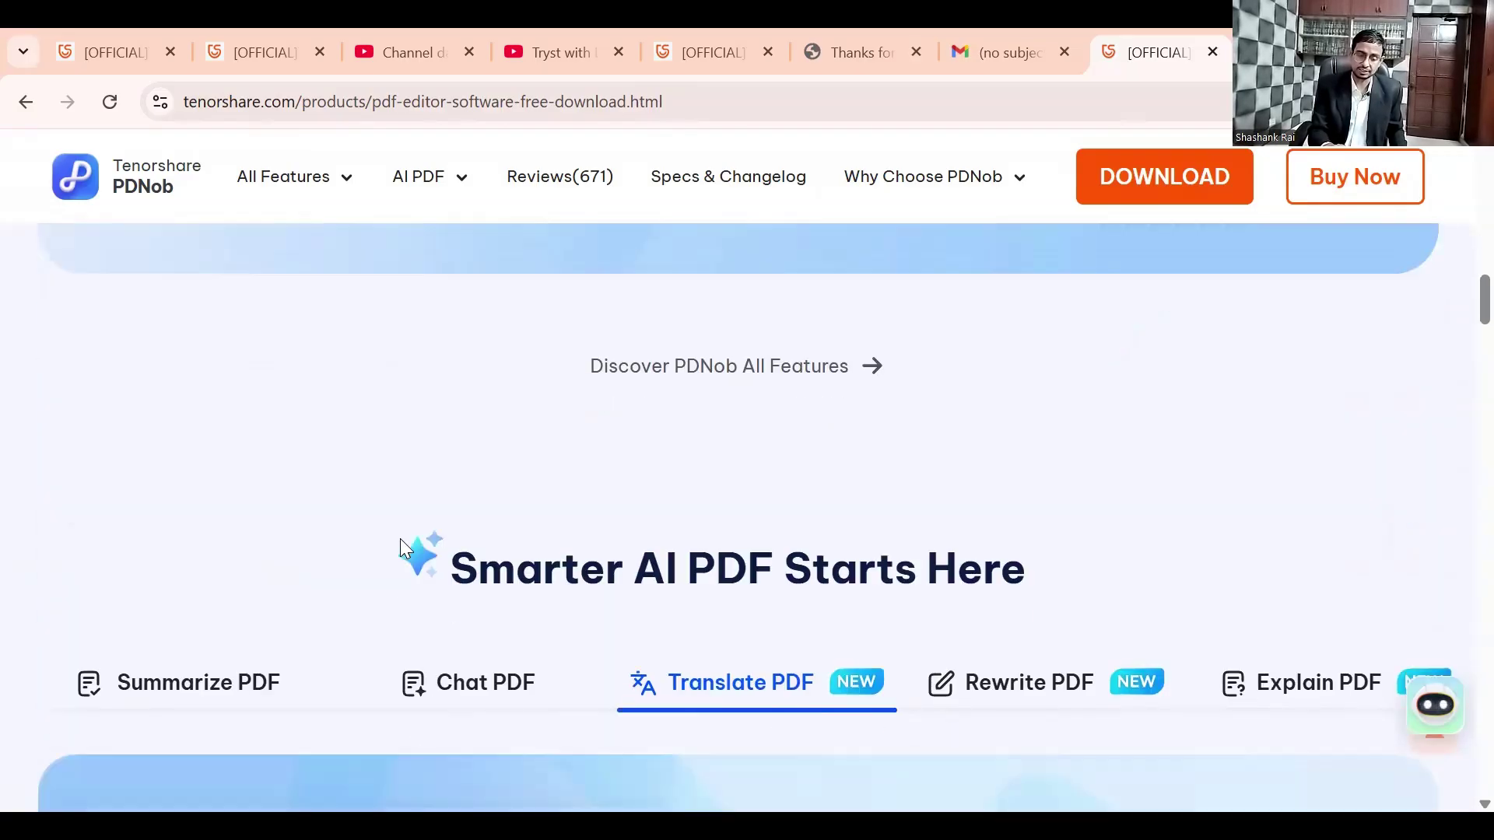
{"action": "scroll", "coordinate": [405, 548], "scroll_direction": "down", "scroll_amount": 2}
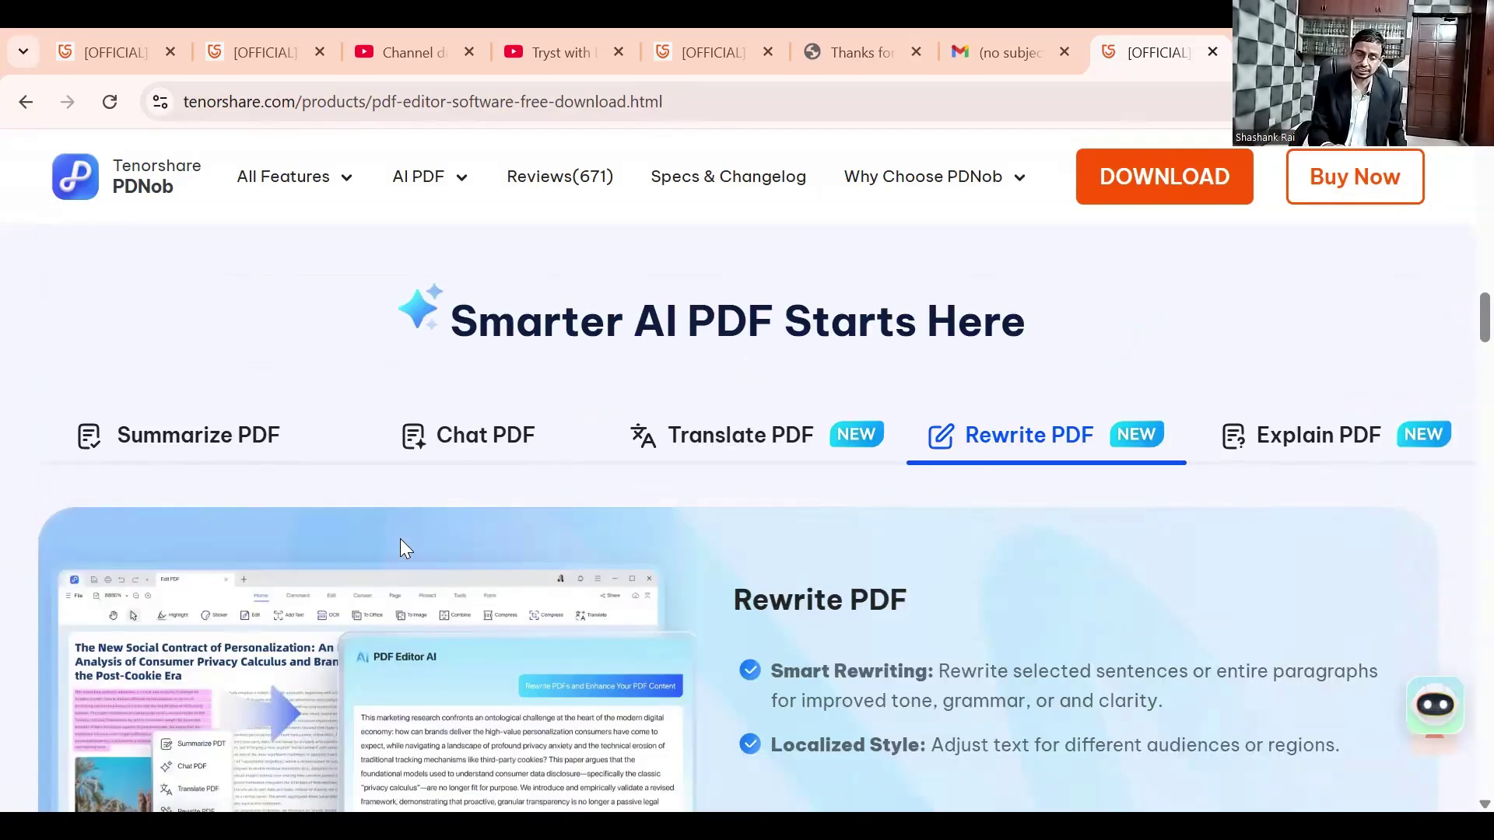
{"action": "scroll", "coordinate": [406, 548], "scroll_direction": "down", "scroll_amount": 3}
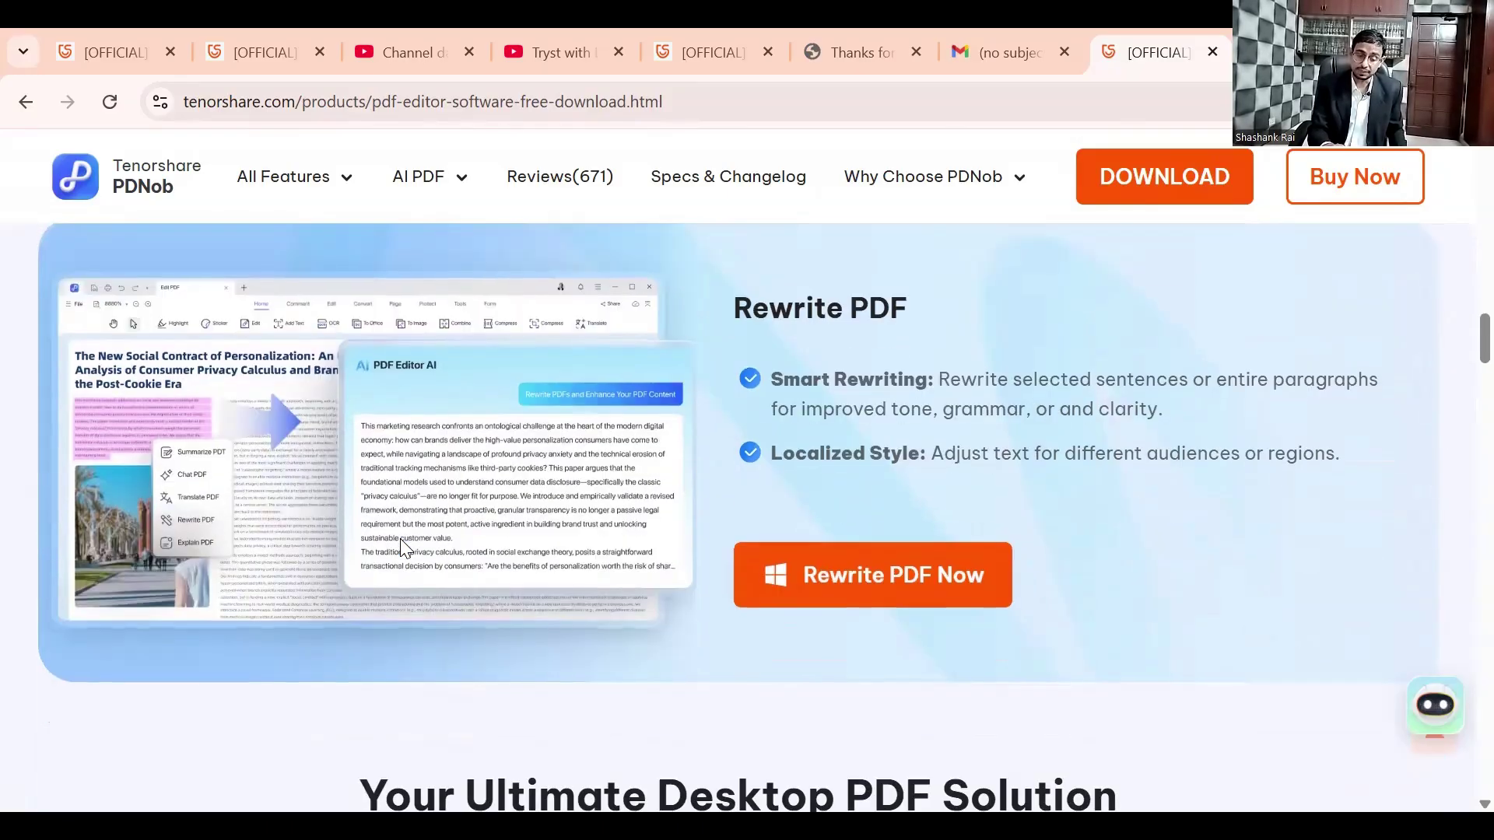
- Review the desktop PDF solution's advantages and the use cases listed for each industry
{"action": "scroll", "coordinate": [403, 548], "scroll_direction": "down", "scroll_amount": 6}
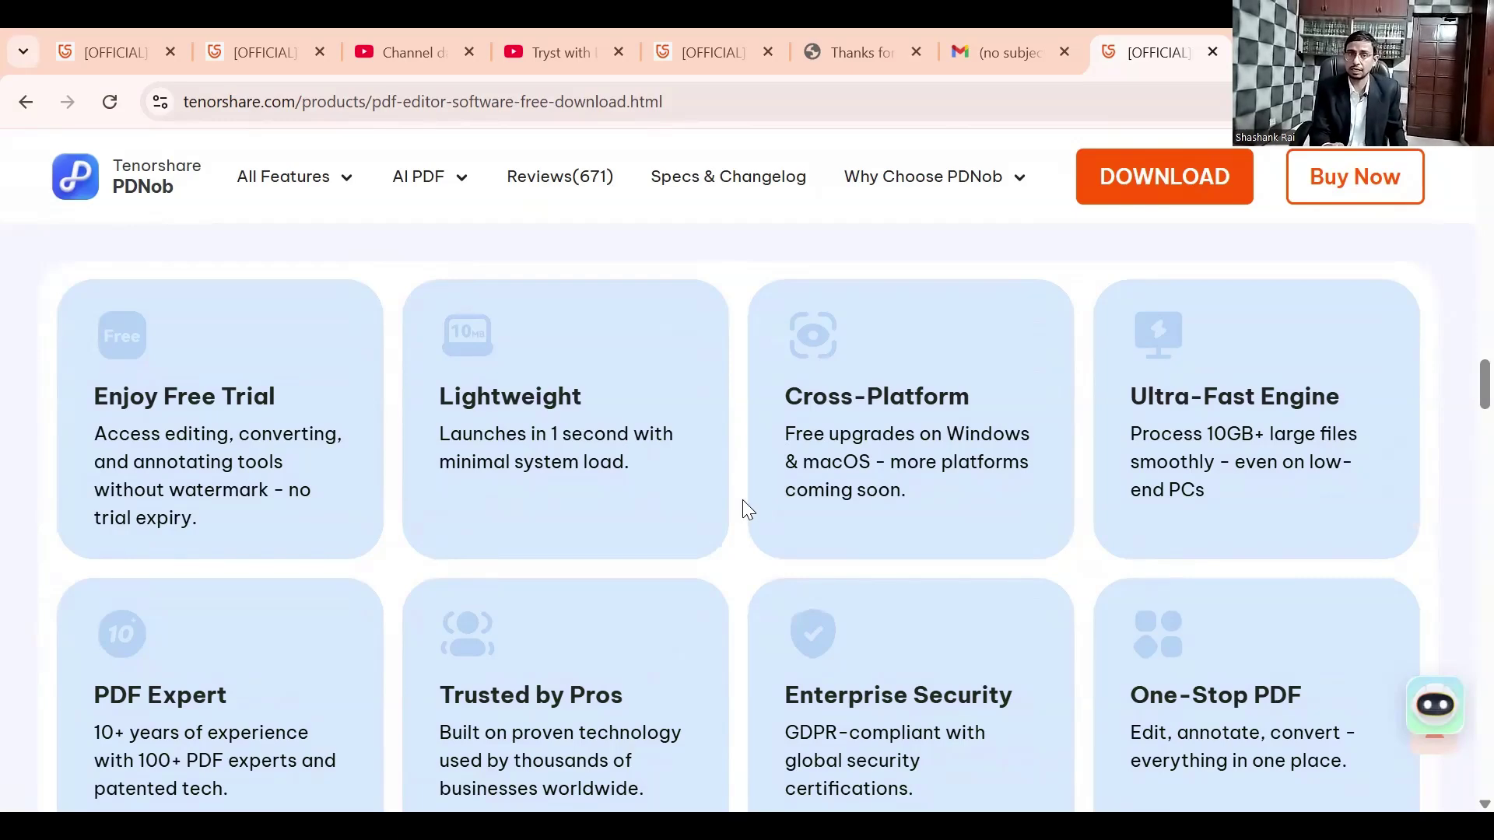
{"action": "scroll", "coordinate": [743, 501], "scroll_direction": "down", "scroll_amount": 1}
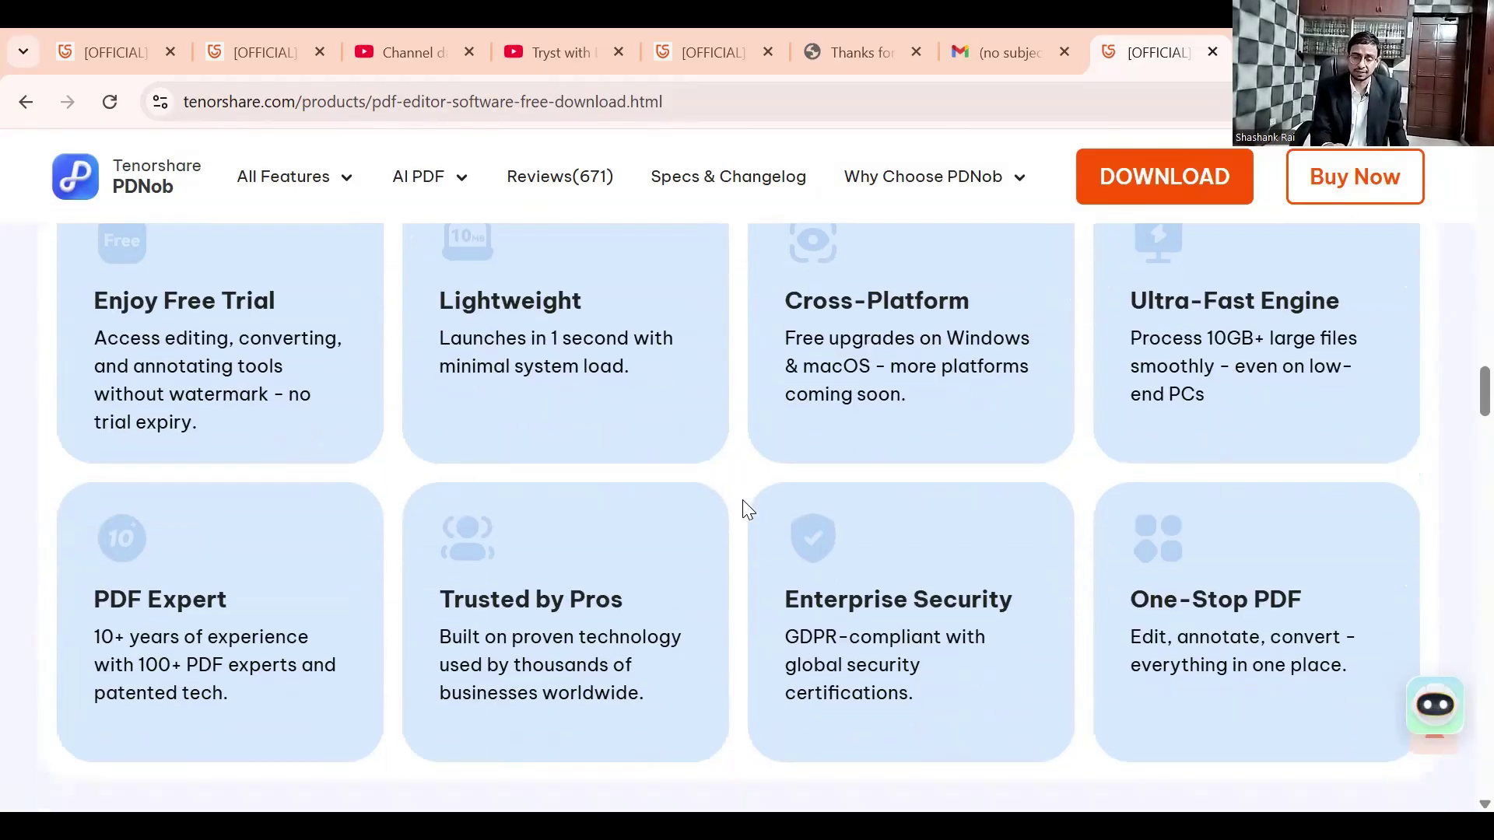
{"action": "scroll", "coordinate": [742, 500], "scroll_direction": "down", "scroll_amount": 4}
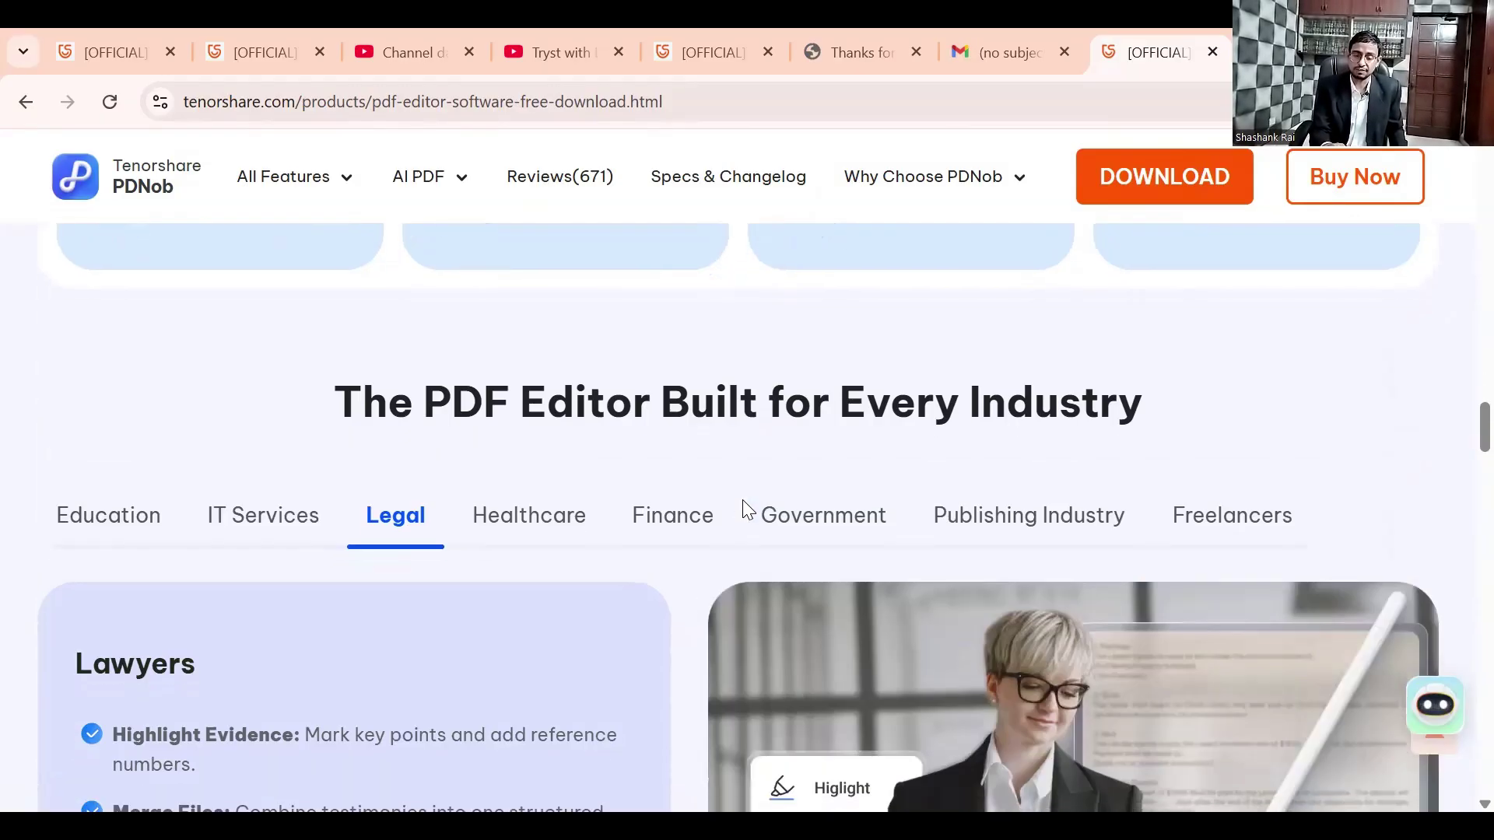
{"action": "scroll", "coordinate": [742, 499], "scroll_direction": "down", "scroll_amount": 1}
{"action": "scroll", "coordinate": [742, 502], "scroll_direction": "down", "scroll_amount": 3}
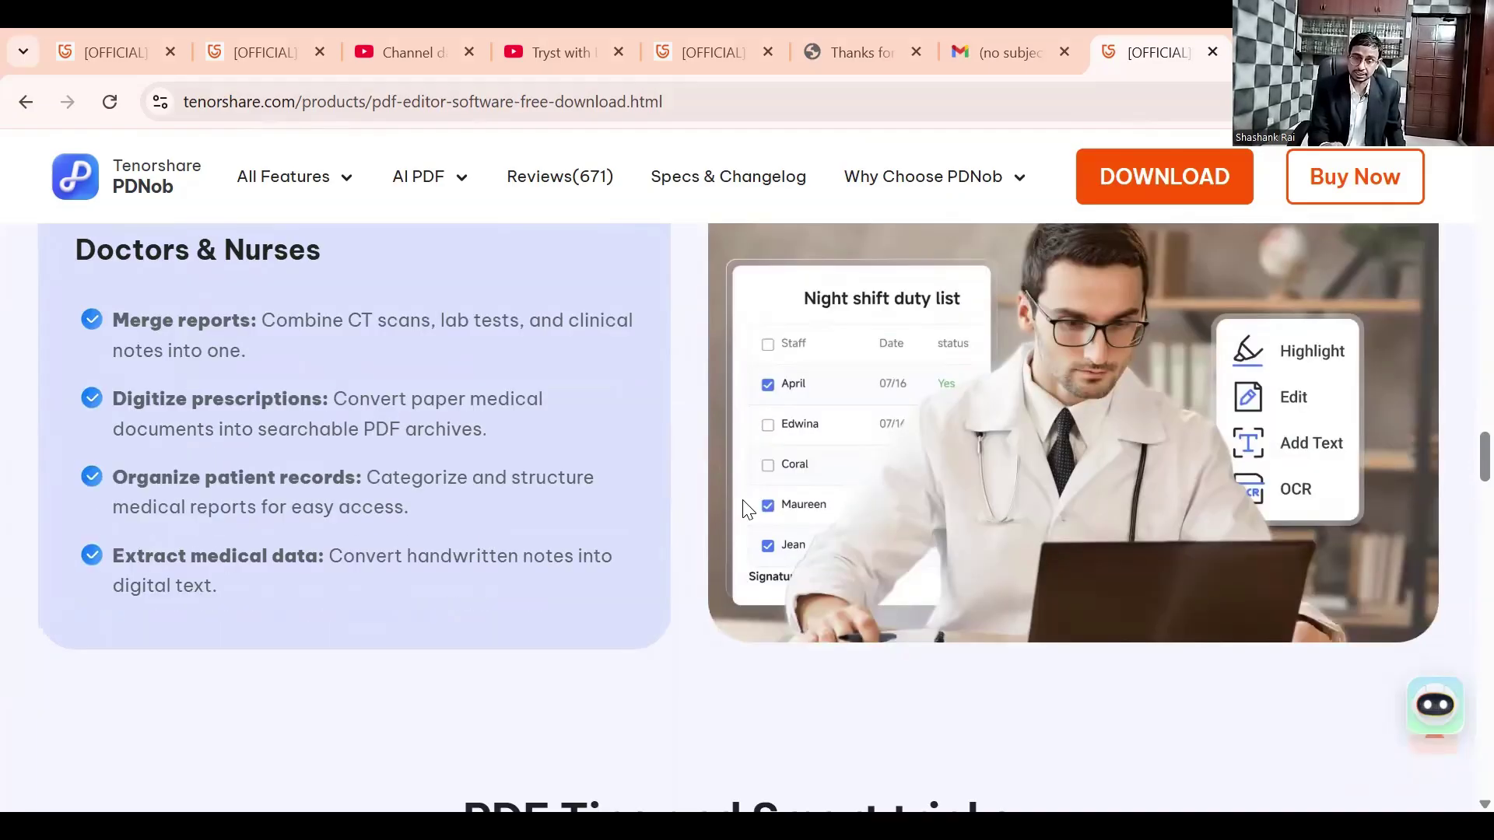
{"action": "scroll", "coordinate": [677, 554], "scroll_direction": "up", "scroll_amount": 2}
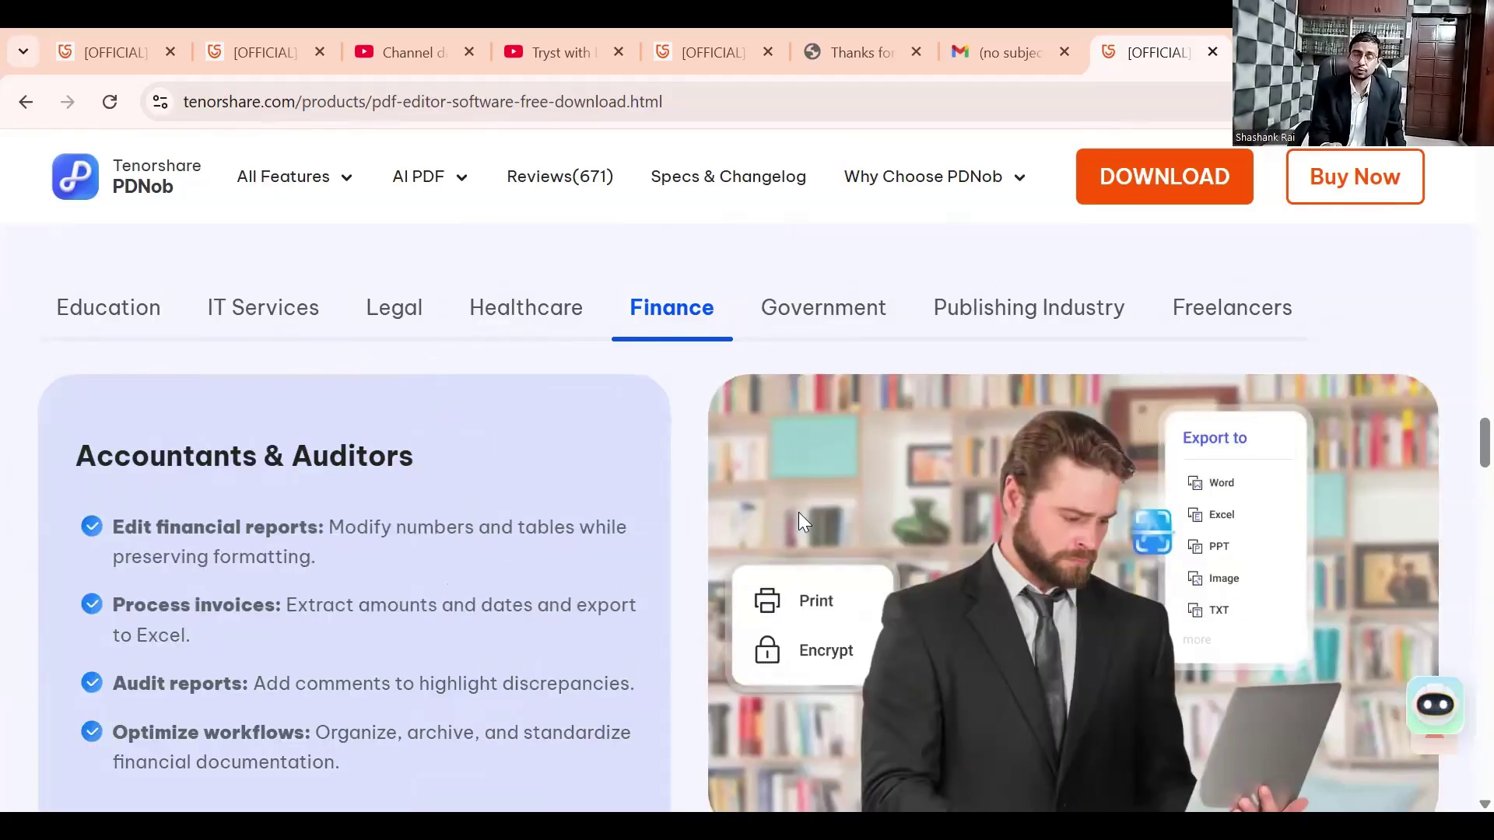
{"action": "scroll", "coordinate": [801, 520], "scroll_direction": "down", "scroll_amount": 5}
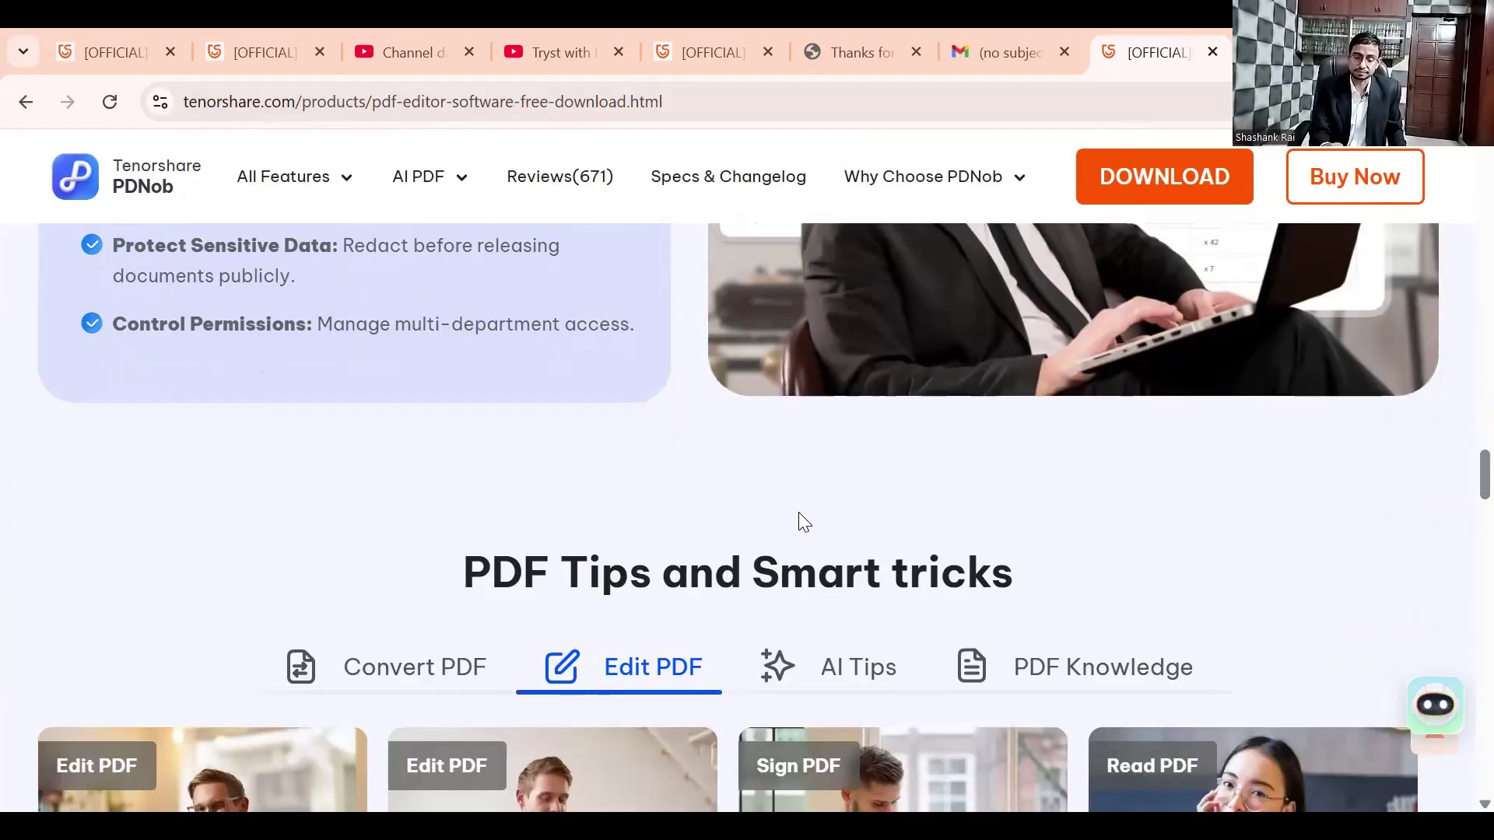
- Look through the PDF tips, frequently asked questions, and media and customer reviews on the product page
{"action": "scroll", "coordinate": [804, 521], "scroll_direction": "down", "scroll_amount": 5}
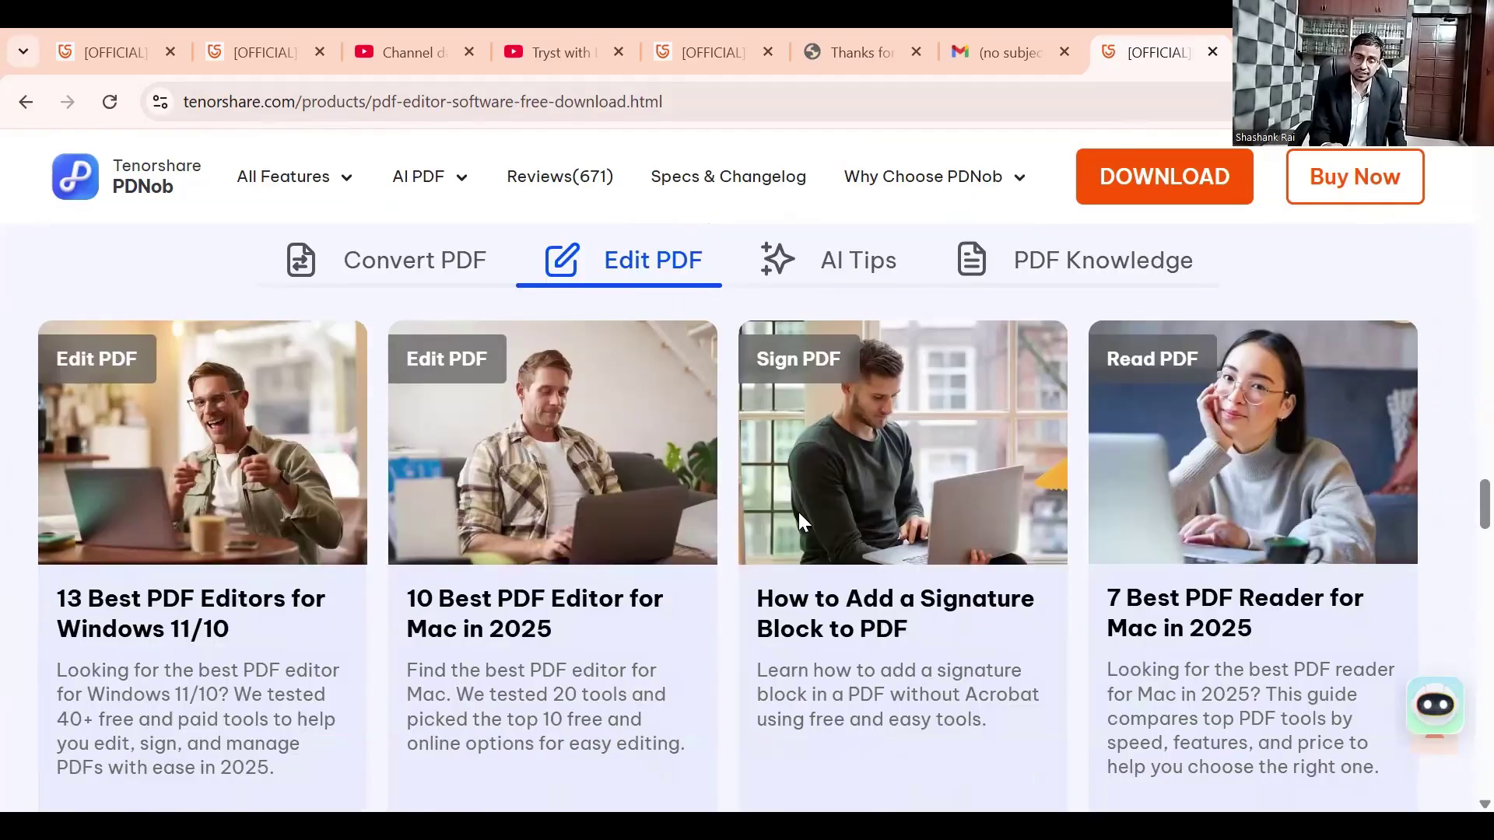
{"action": "scroll", "coordinate": [799, 513], "scroll_direction": "down", "scroll_amount": 10}
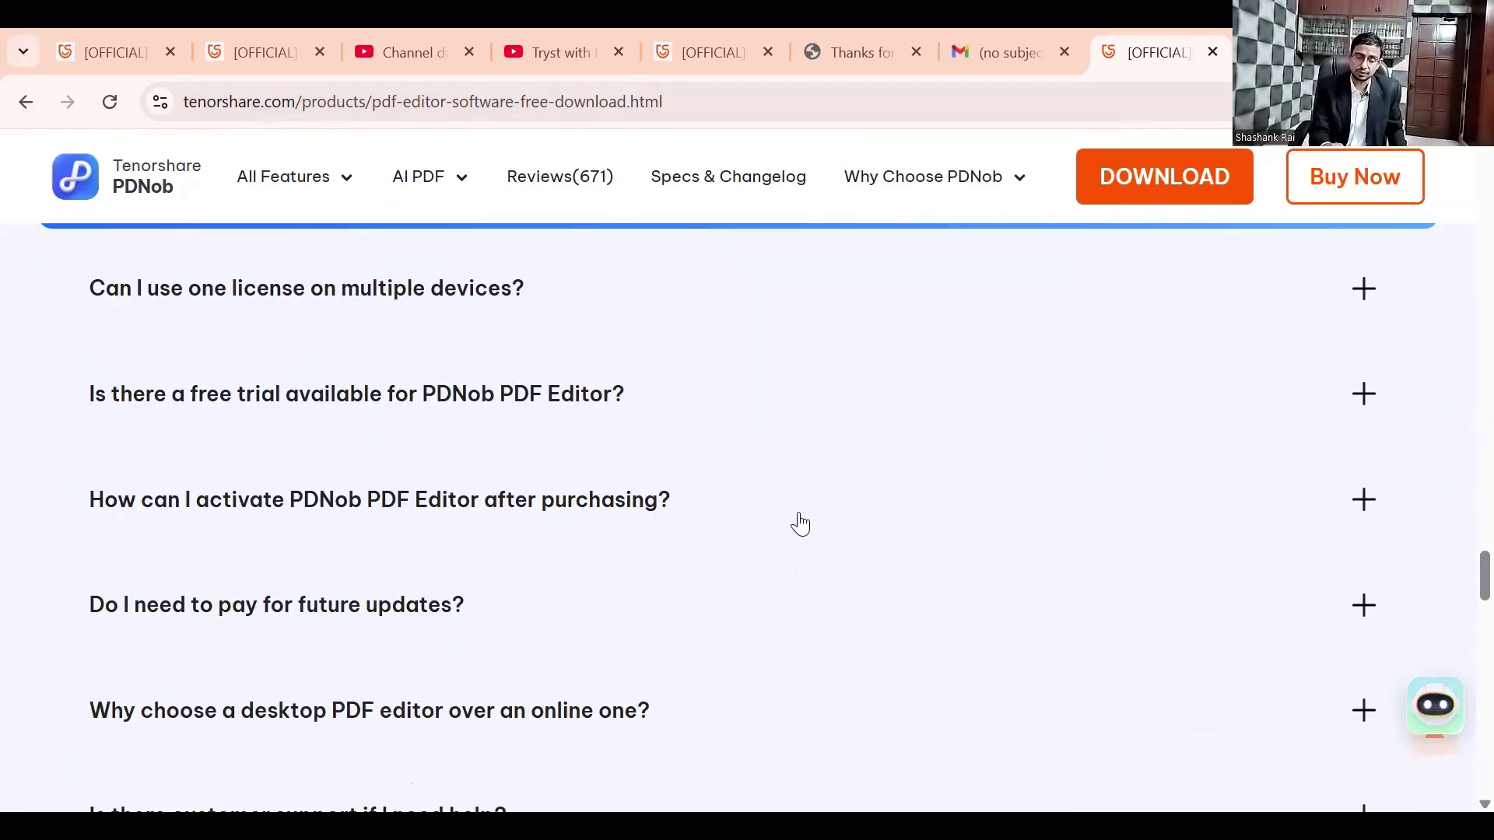
{"action": "scroll", "coordinate": [800, 521], "scroll_direction": "down", "scroll_amount": 5}
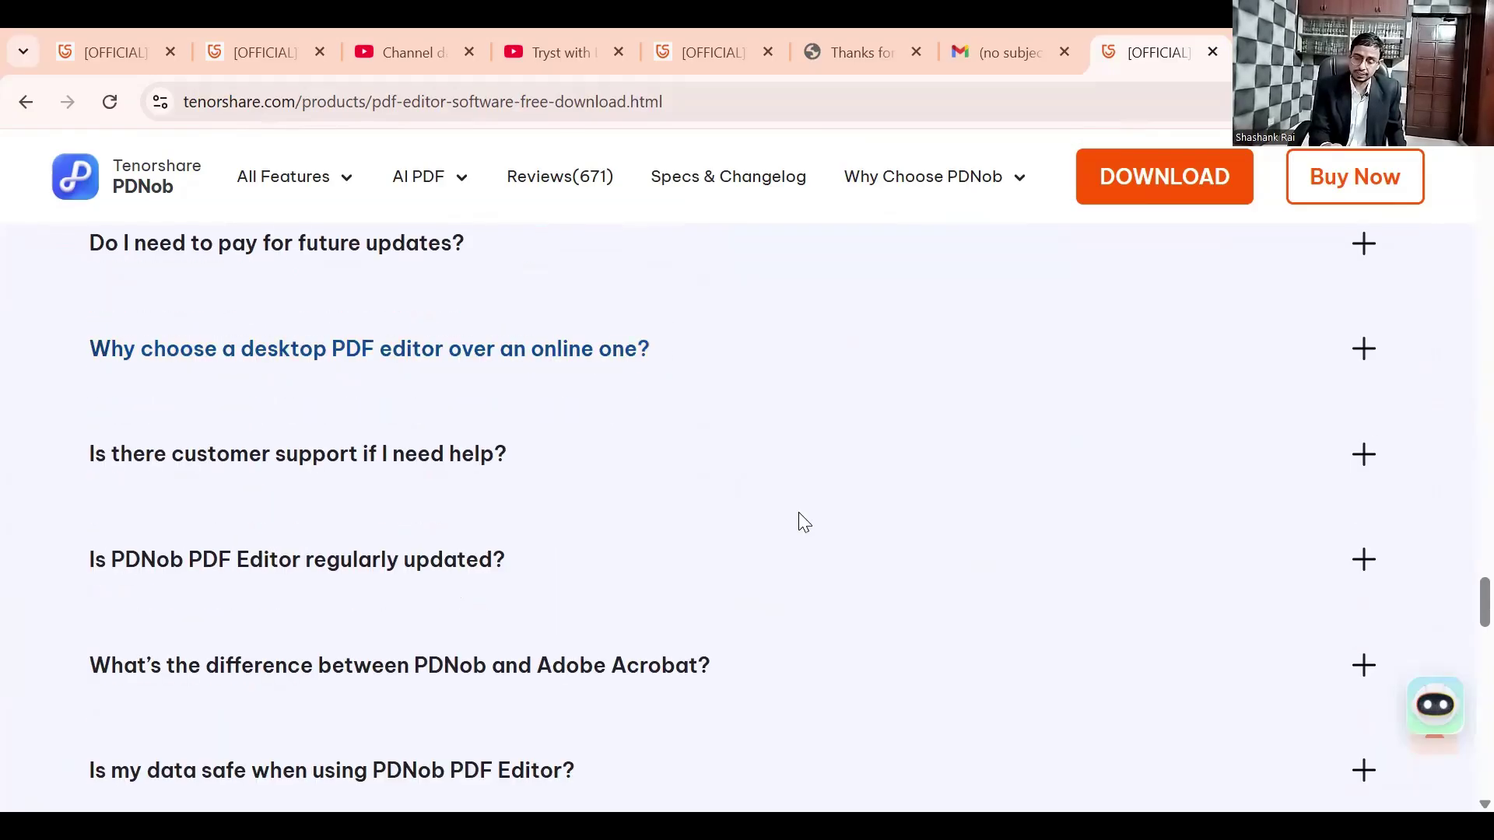
{"action": "scroll", "coordinate": [801, 521], "scroll_direction": "down", "scroll_amount": 12}
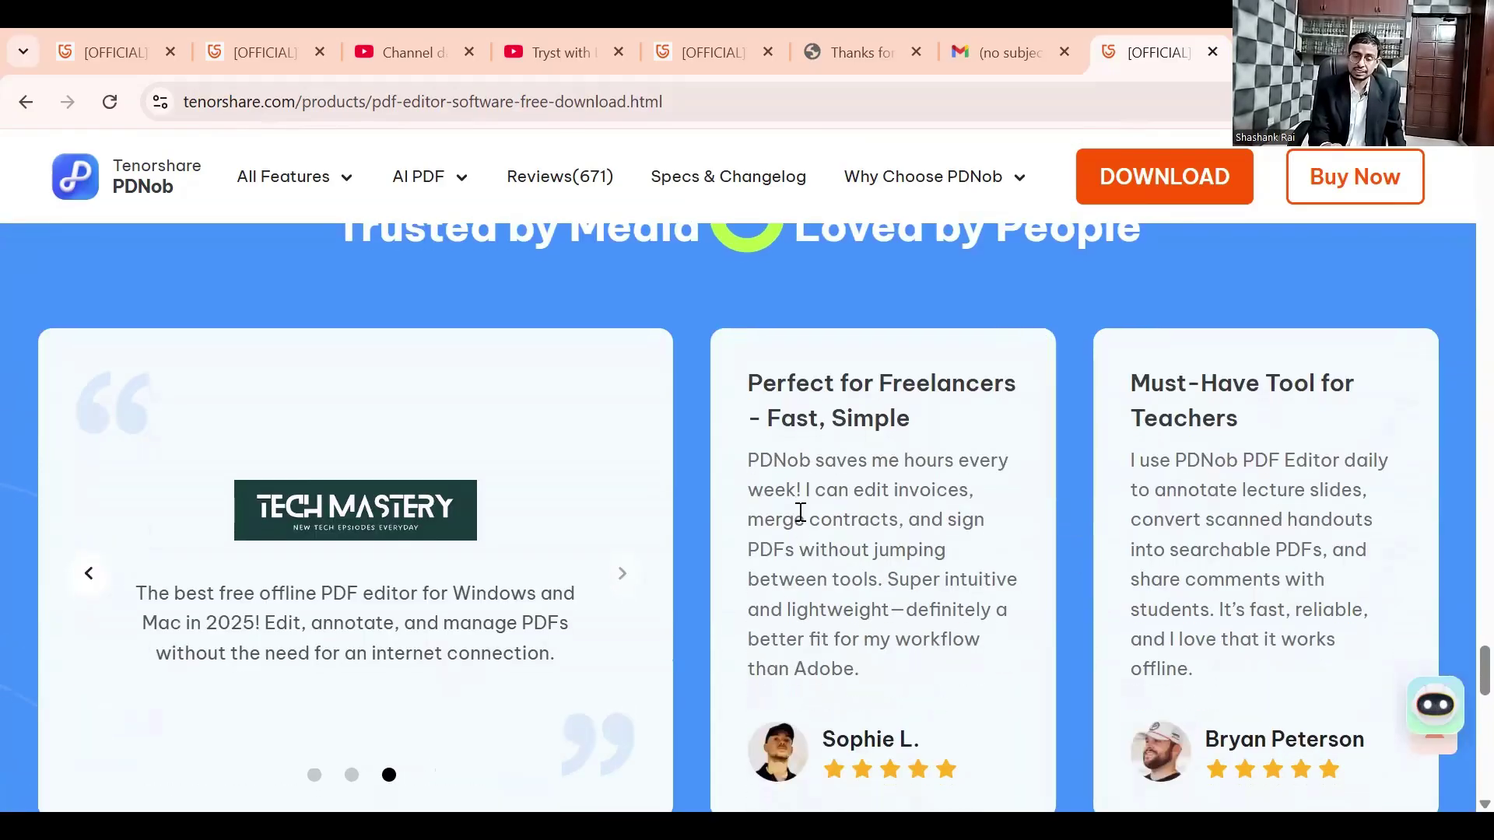
{"action": "scroll", "coordinate": [799, 514], "scroll_direction": "down", "scroll_amount": 6}
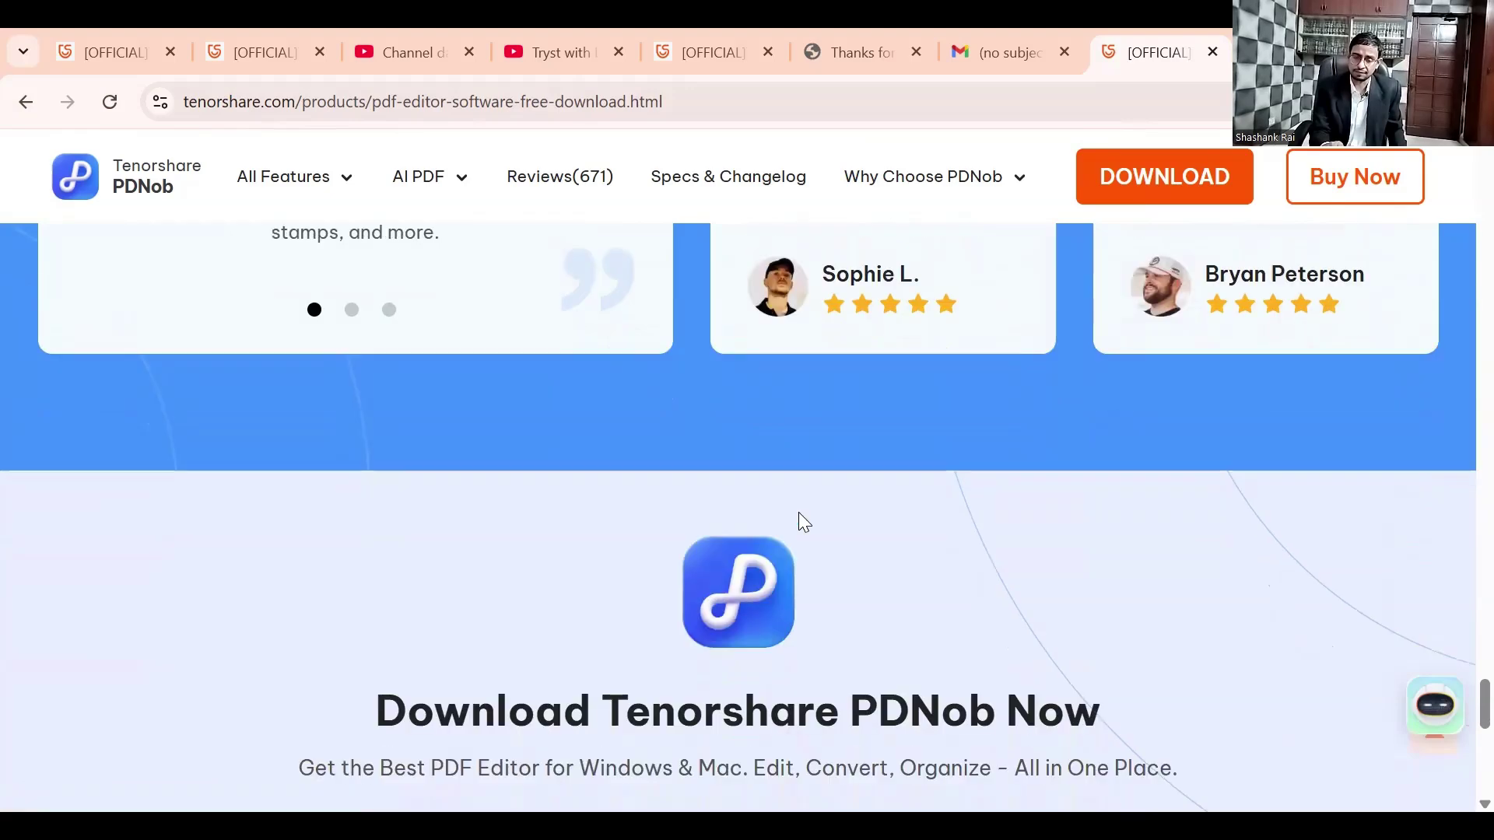
{"action": "scroll", "coordinate": [799, 518], "scroll_direction": "up", "scroll_amount": 3}
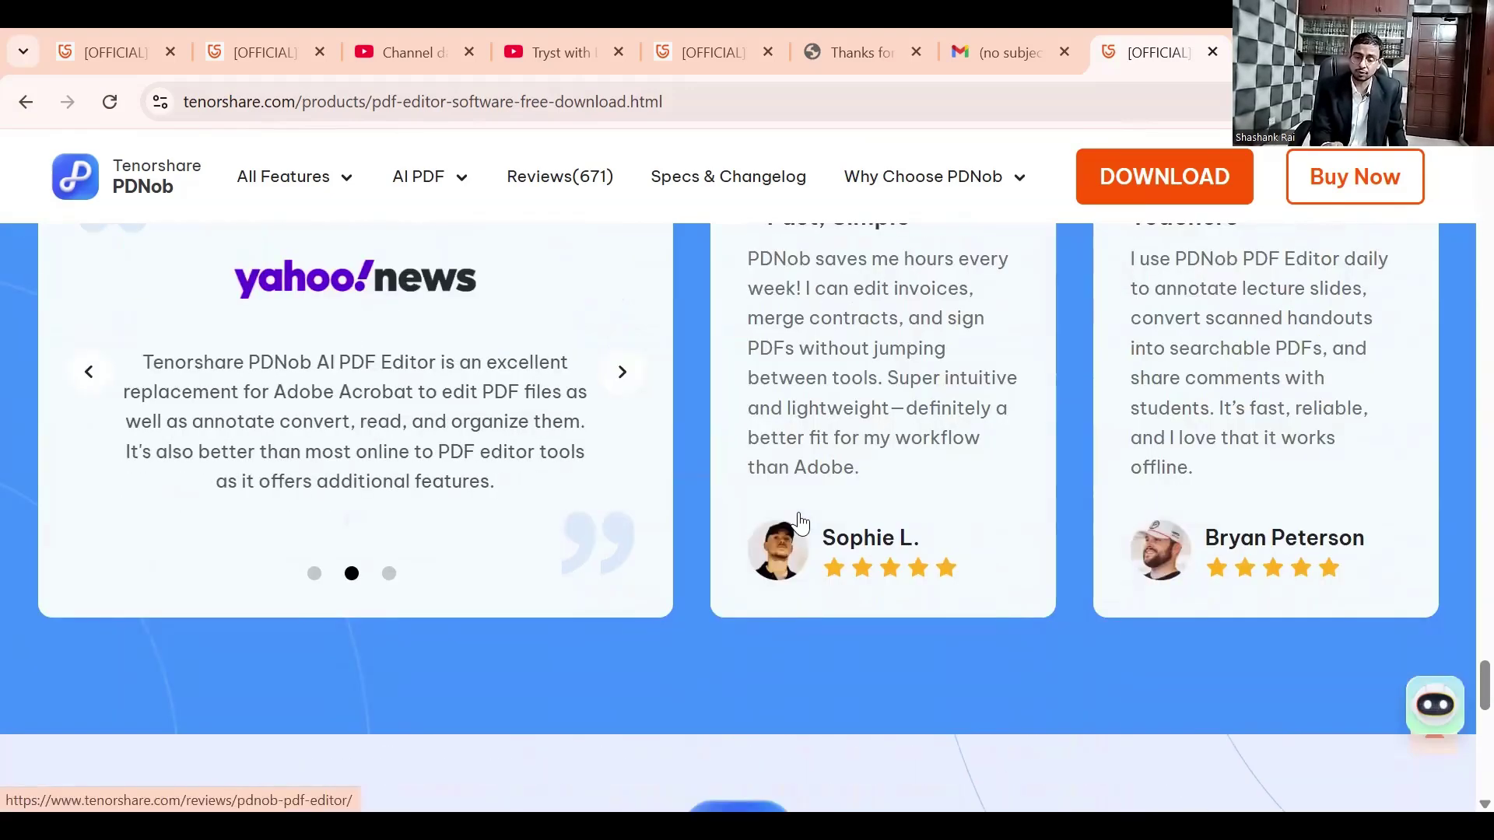
- Start the free download of PDNob for Windows 10/11 from the beginning of the product page
{"action": "scroll", "coordinate": [800, 521], "scroll_direction": "down", "scroll_amount": 8}
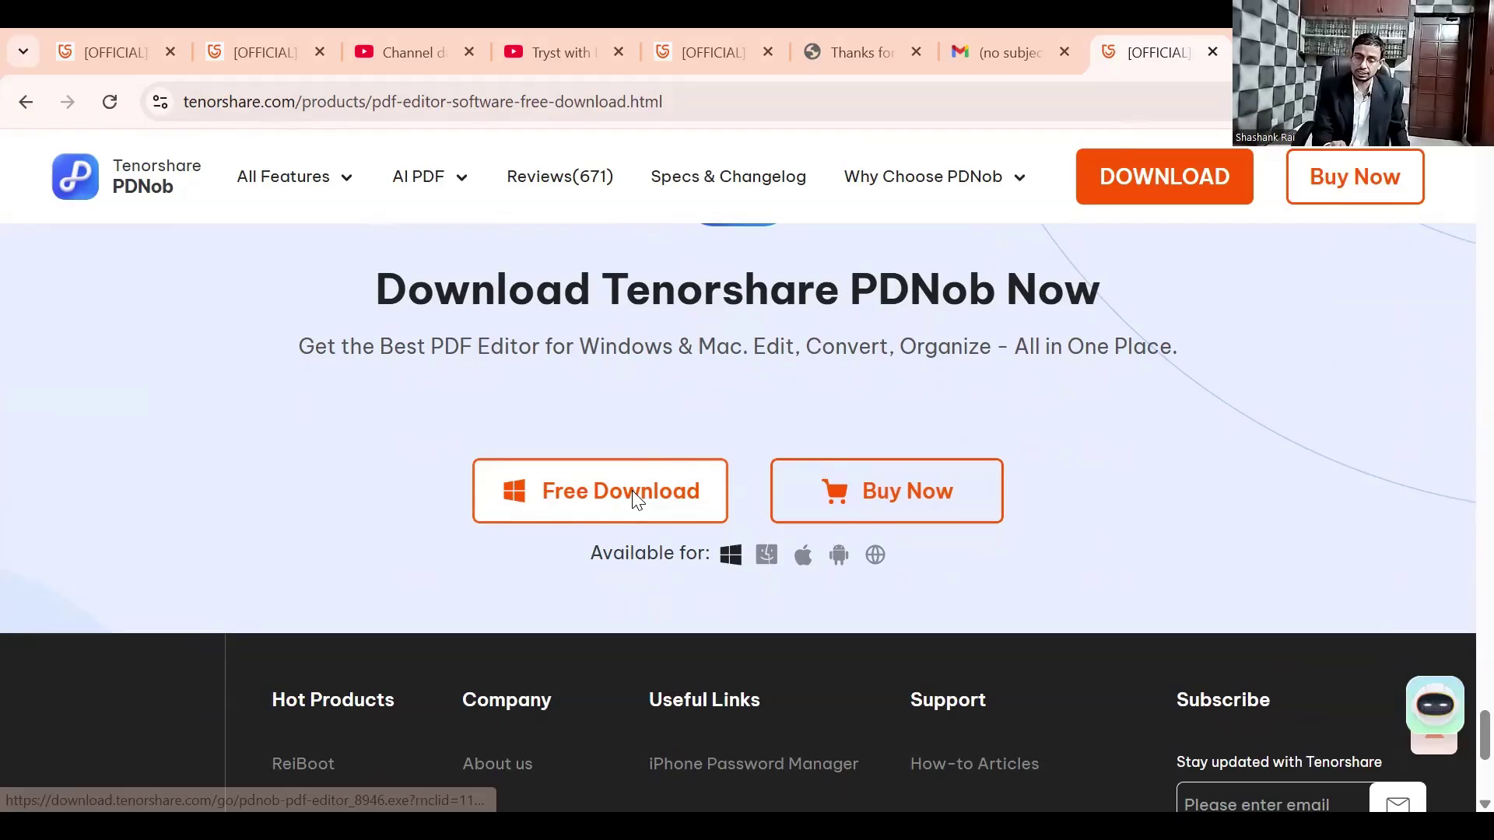
{"action": "key", "text": "Home"}
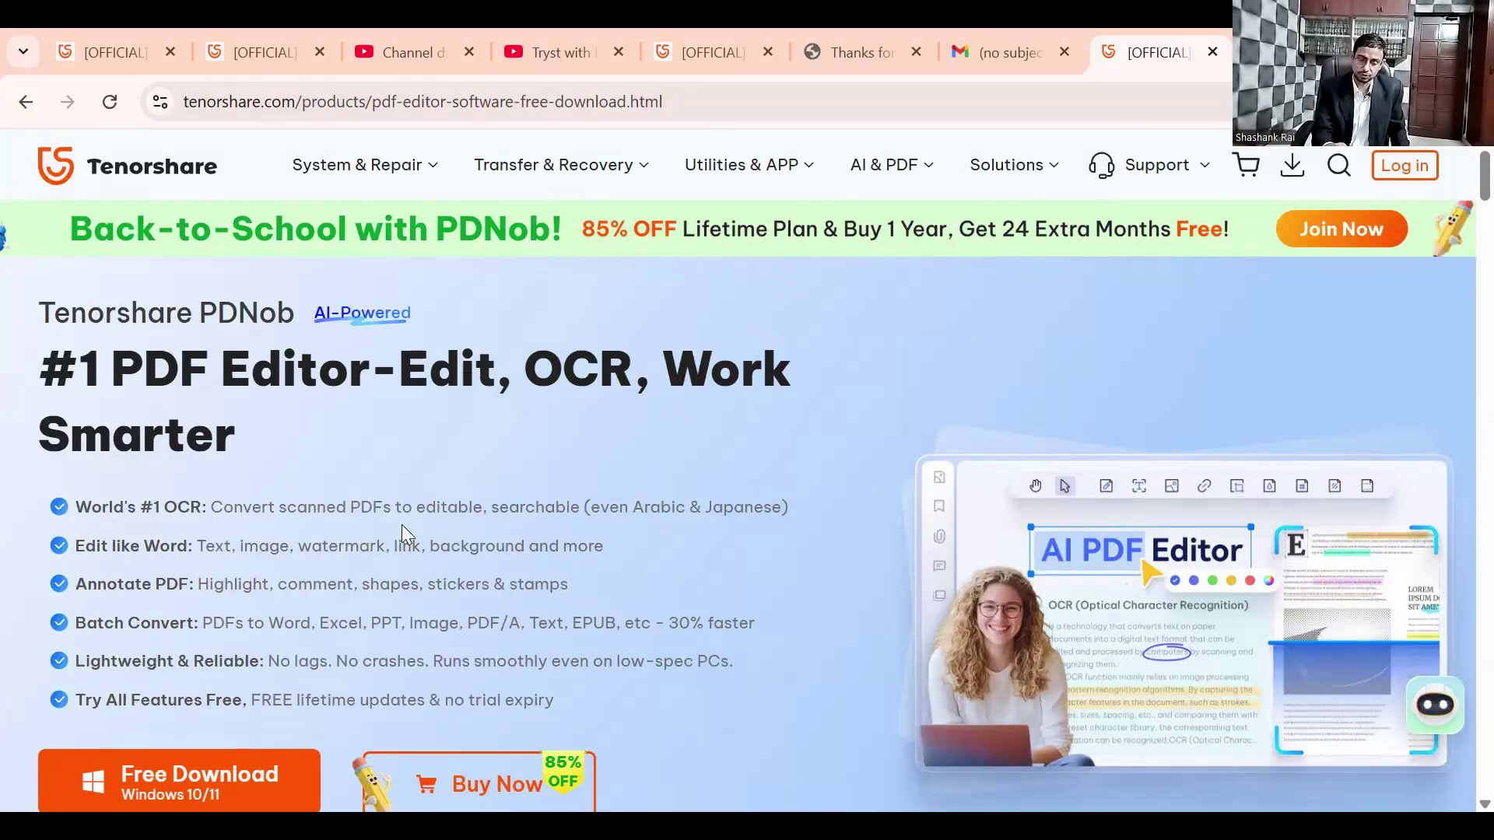
{"action": "left_click", "coordinate": [172, 795]}
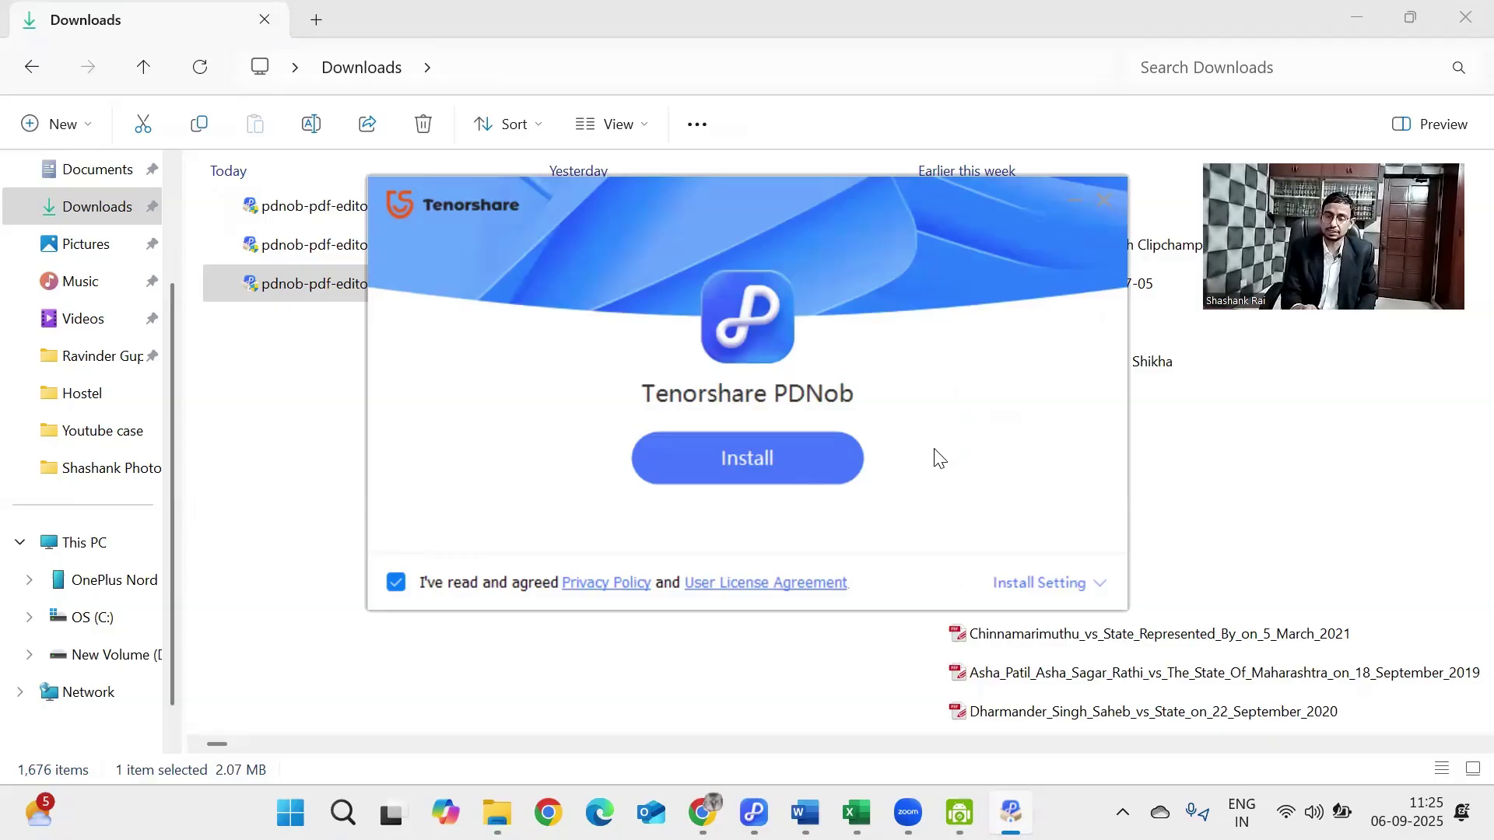
- Exit the Tenorshare PDNob installer and cancel the installation
{"action": "left_click", "coordinate": [764, 467]}
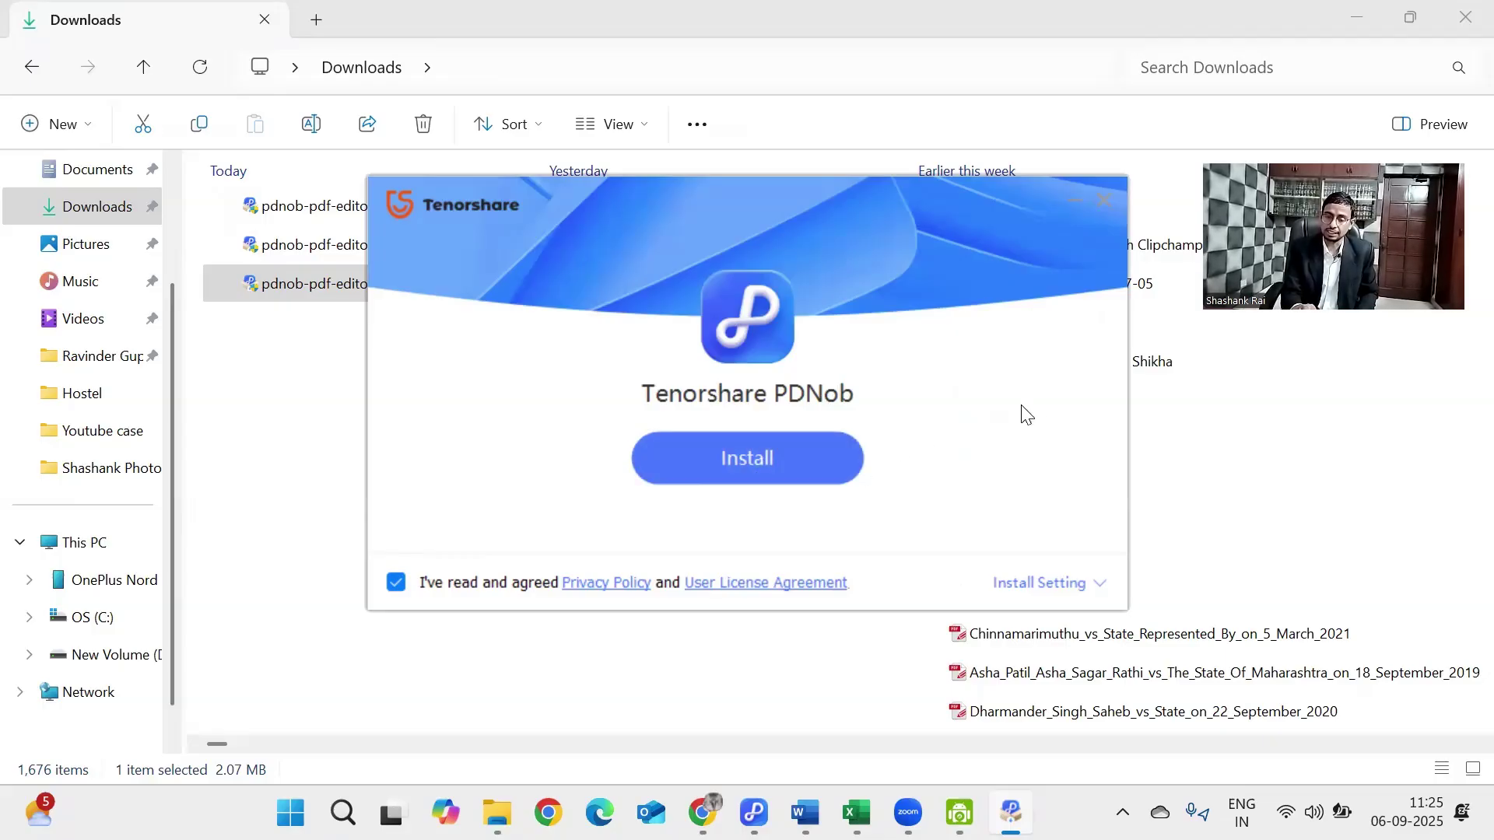
{"action": "left_click", "coordinate": [1104, 201]}
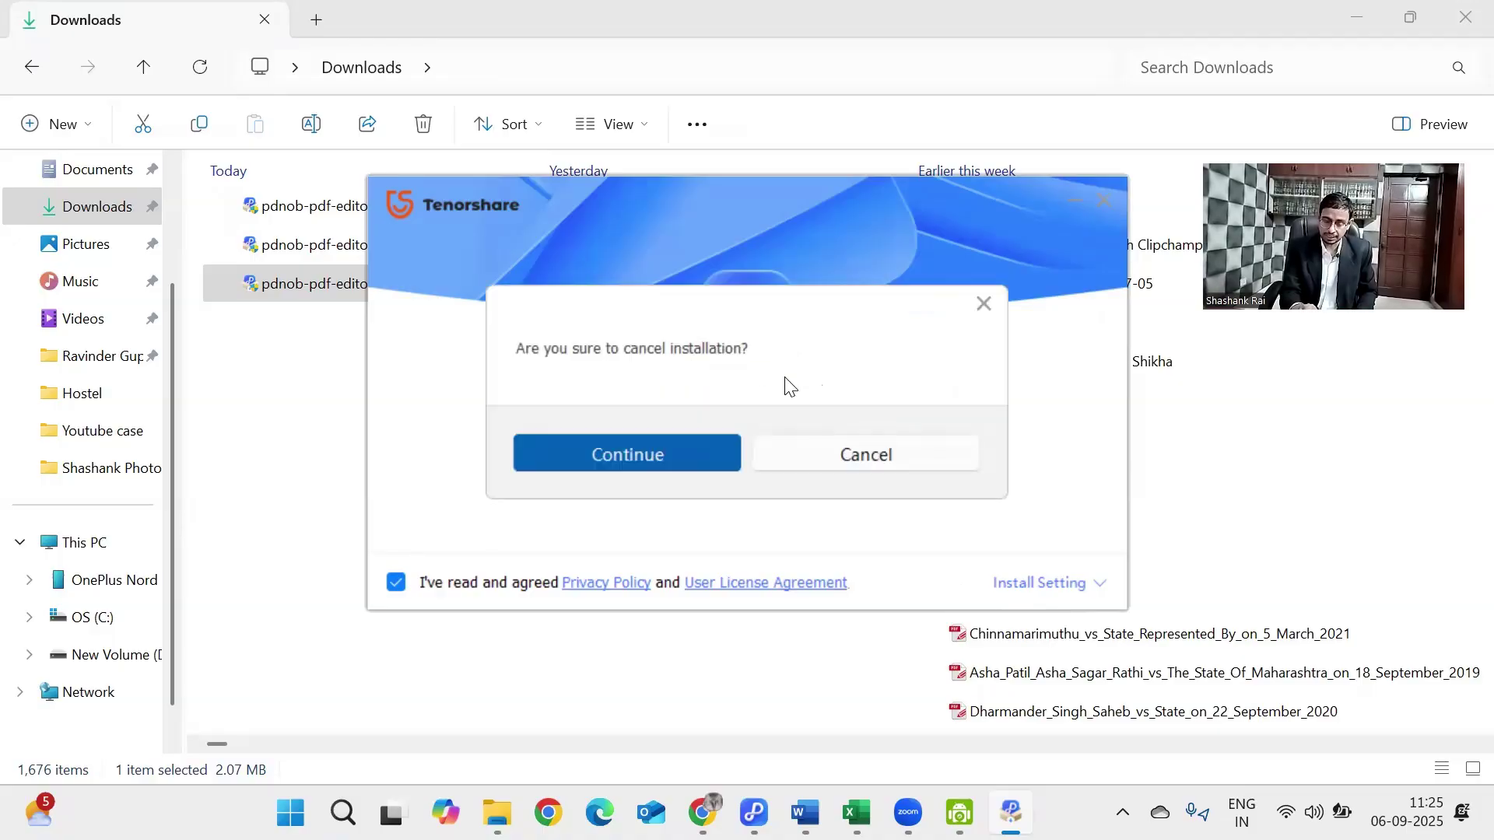
{"action": "left_click", "coordinate": [863, 447]}
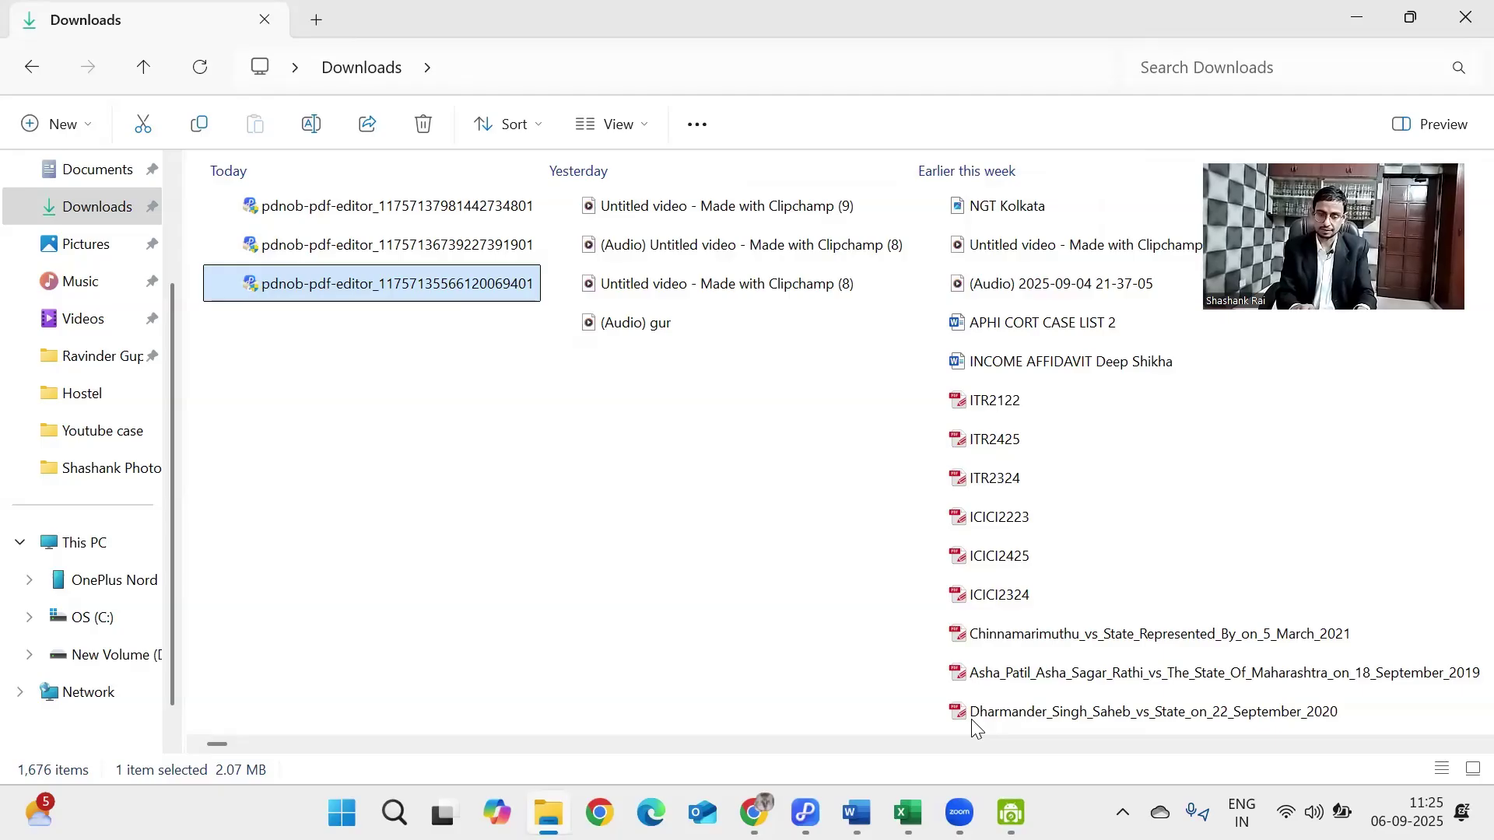
- Switch to the PDNob editor with Advantages.pdf open and show the account's membership details
{"action": "key", "text": "alt+Tab"}
{"action": "key", "text": "alt+Tab"}
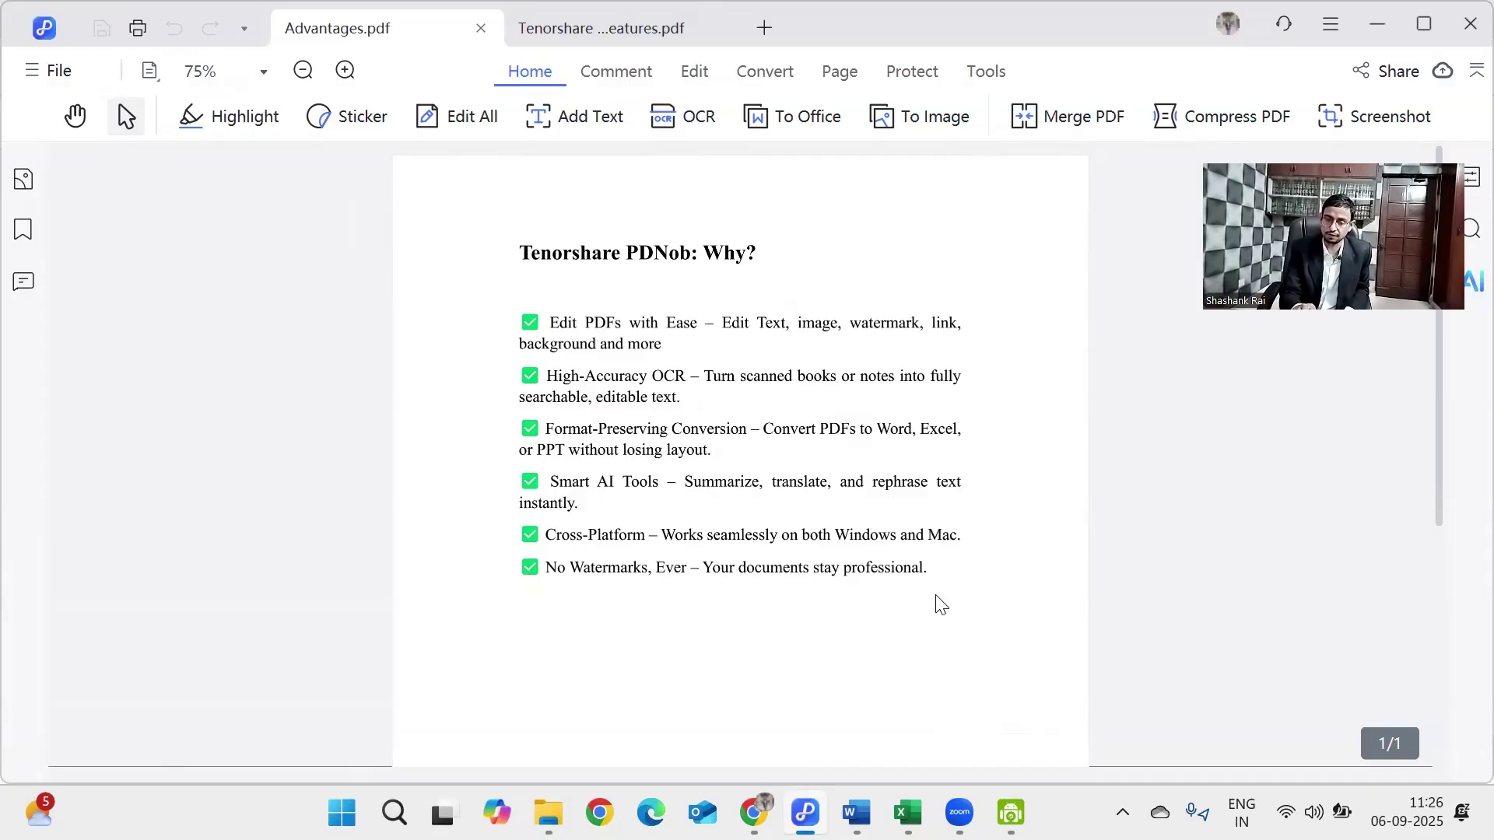
{"action": "left_click", "coordinate": [1226, 25]}
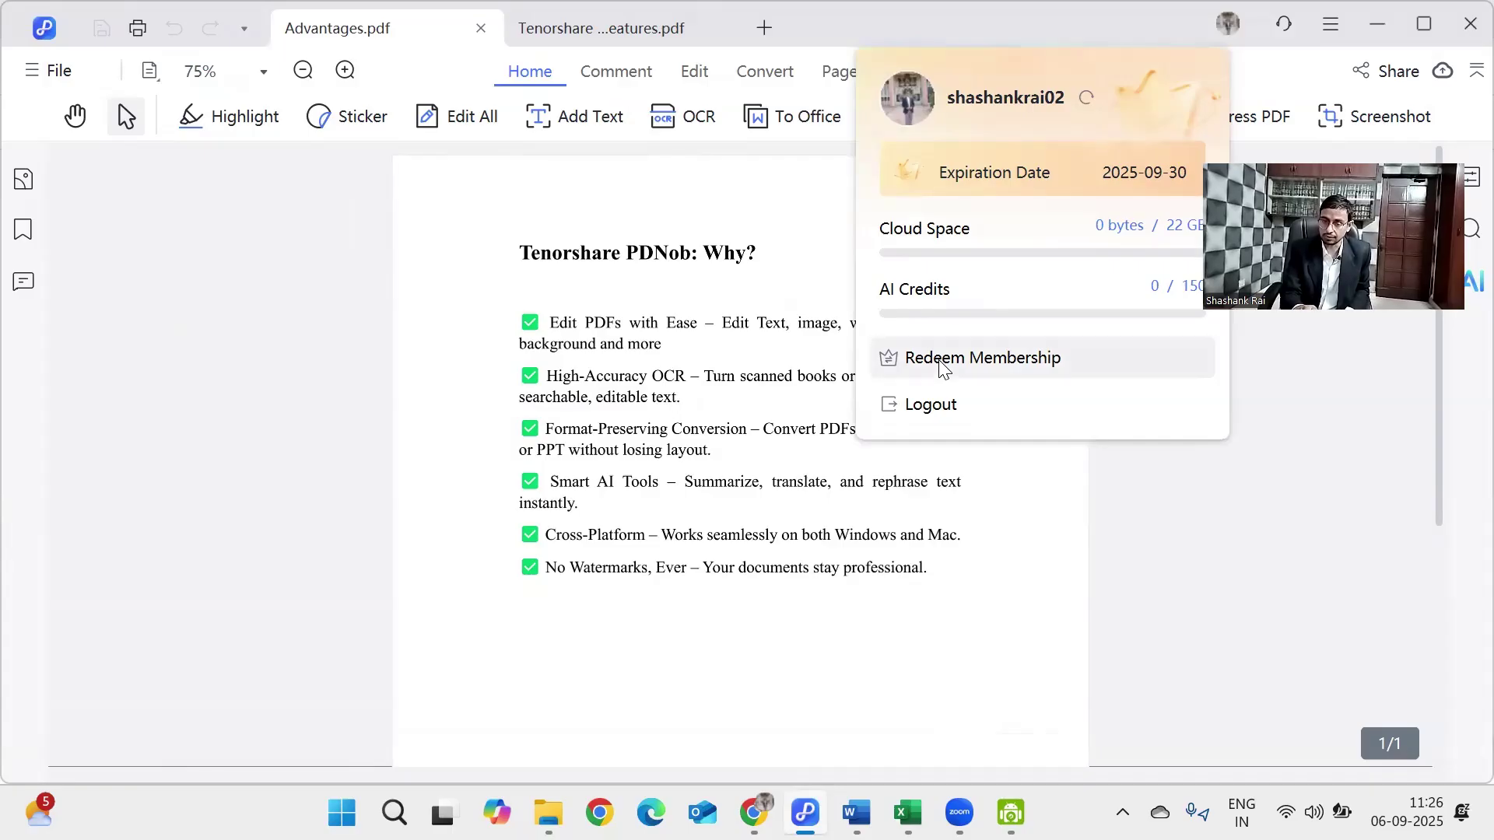
- Open the membership redemption dialog from the account details and close it without entering a code
{"action": "left_click", "coordinate": [941, 362]}
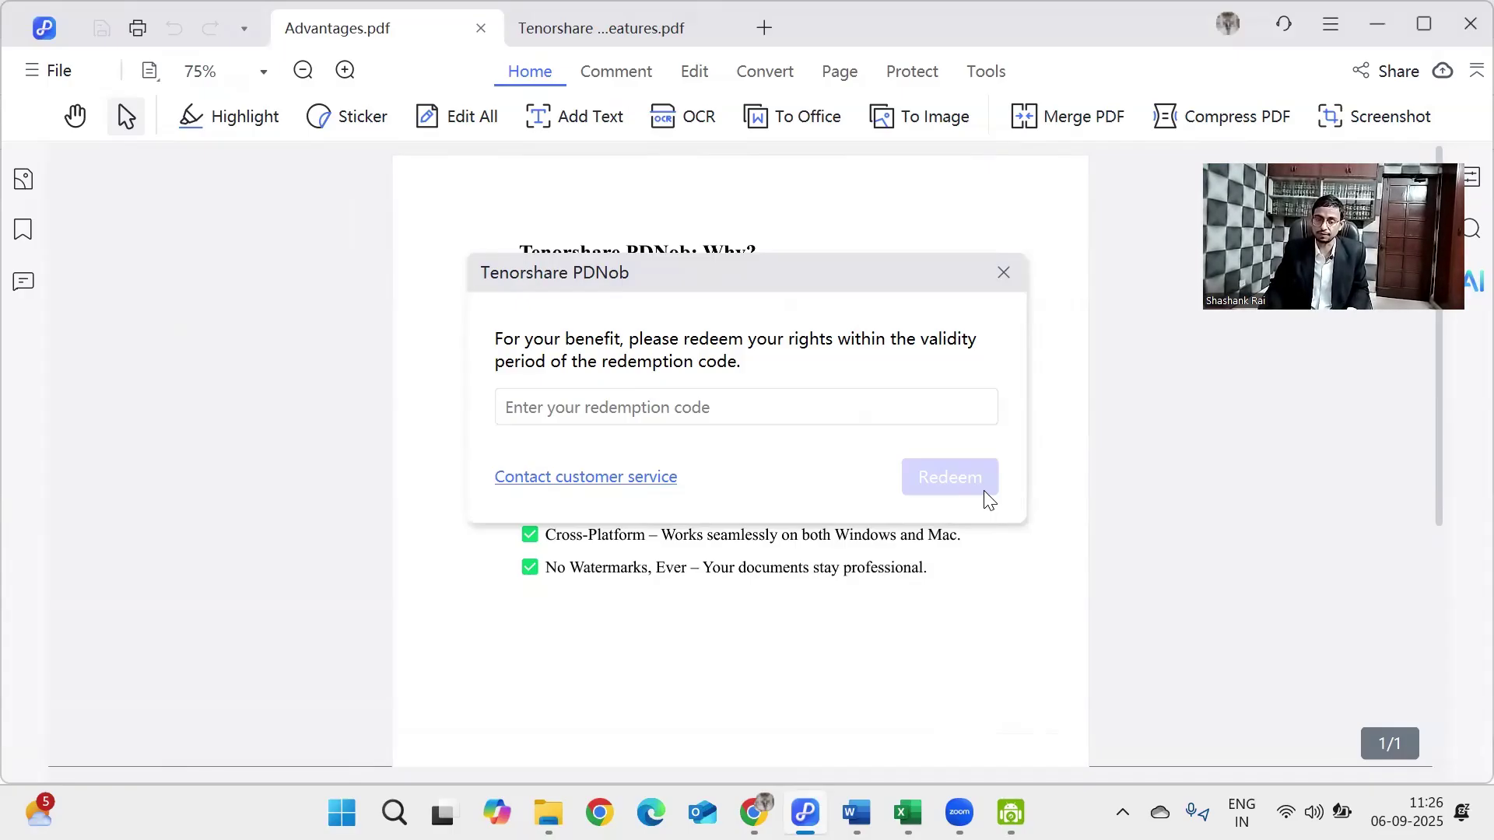
{"action": "left_click", "coordinate": [1004, 274]}
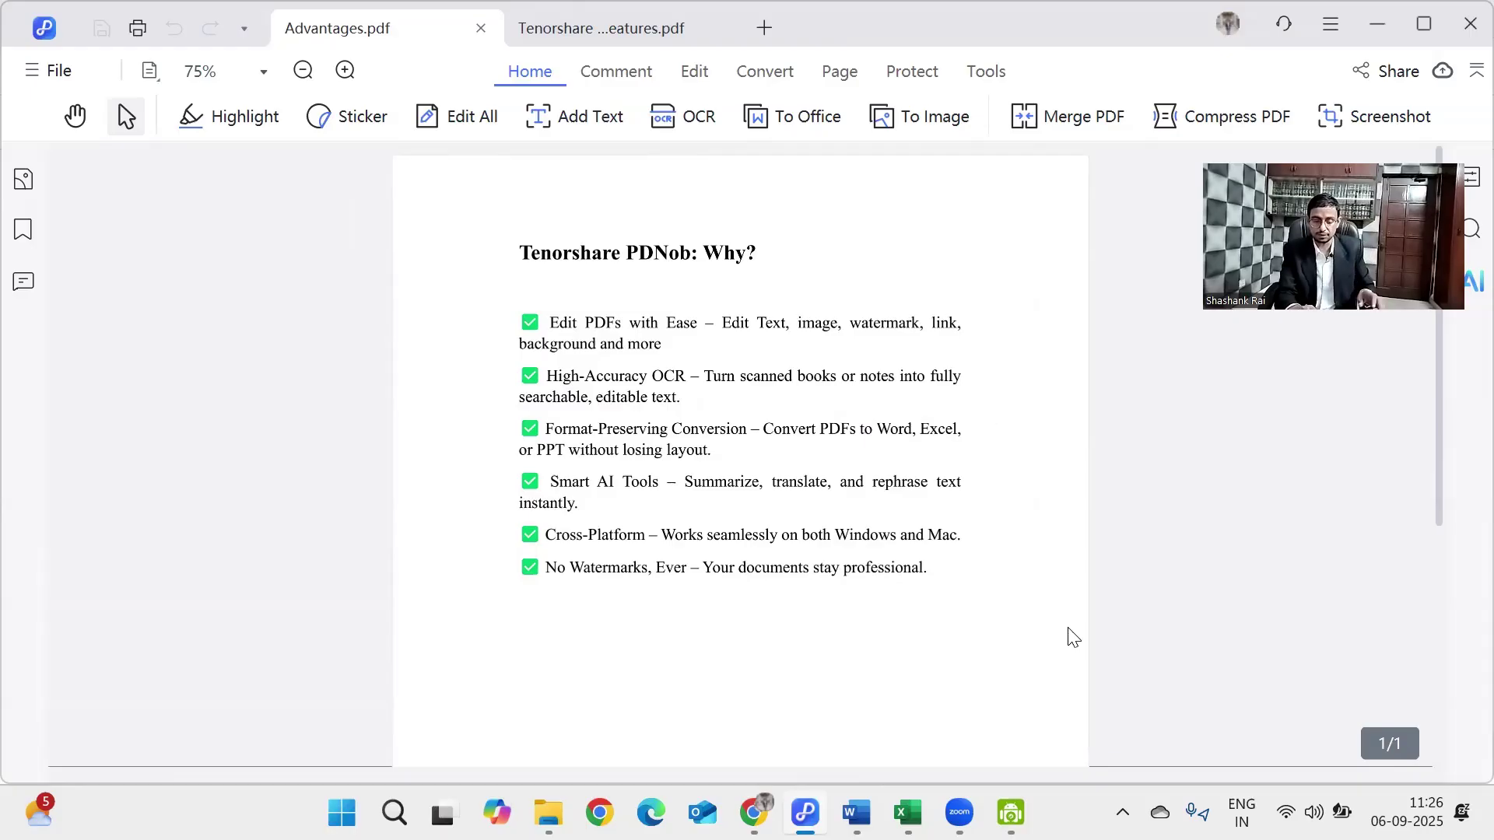
- Switch to the PDNob product page in the browser and look through its Edit Your PDF Like a Pro section
{"action": "key", "text": "alt+Tab"}
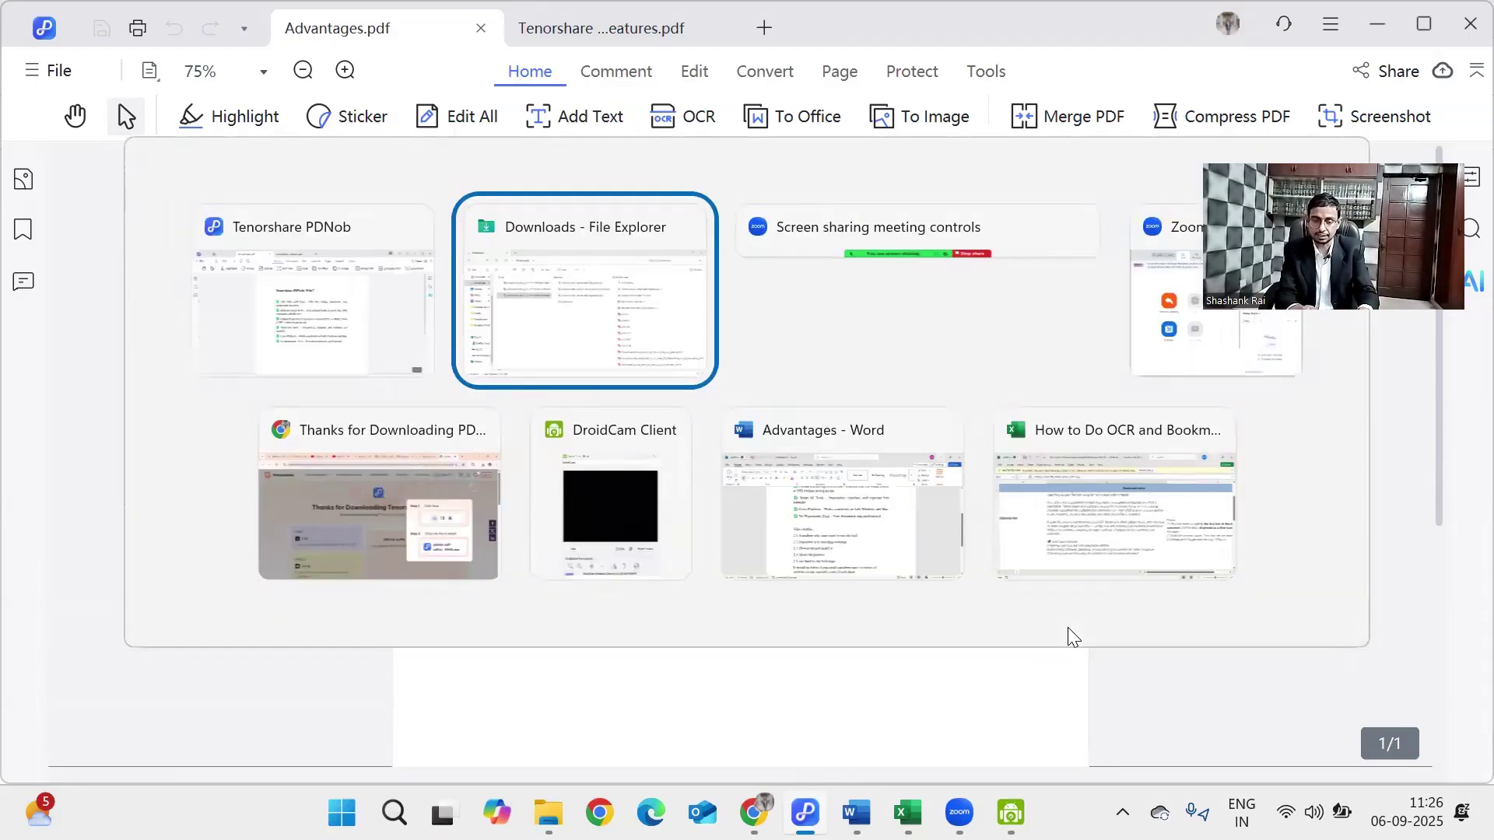
{"action": "key", "text": "Tab"}
{"action": "key", "text": "Tab"}
{"action": "key", "text": "Tab"}
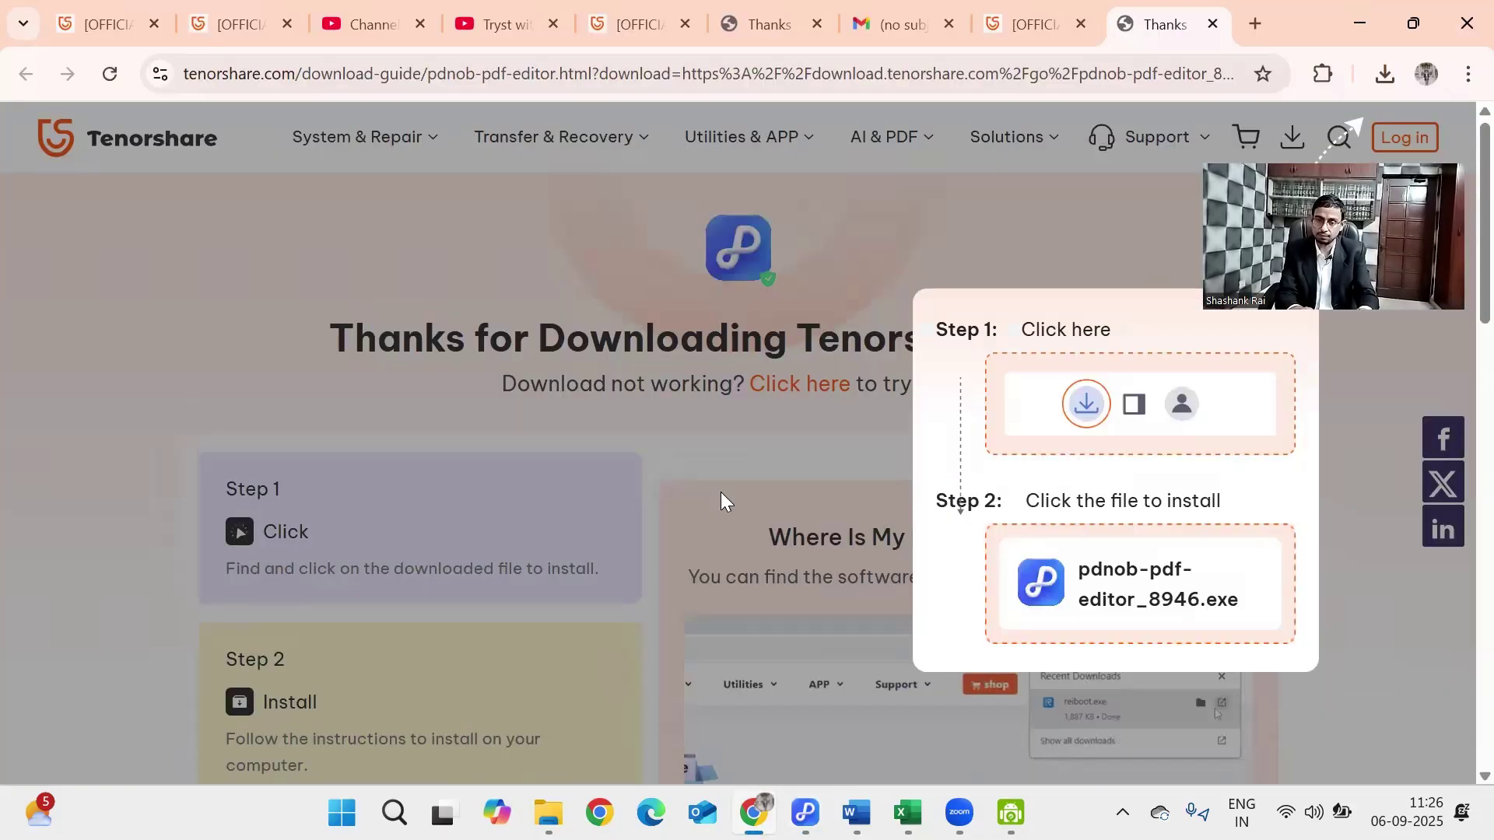
{"action": "left_click", "coordinate": [1009, 8]}
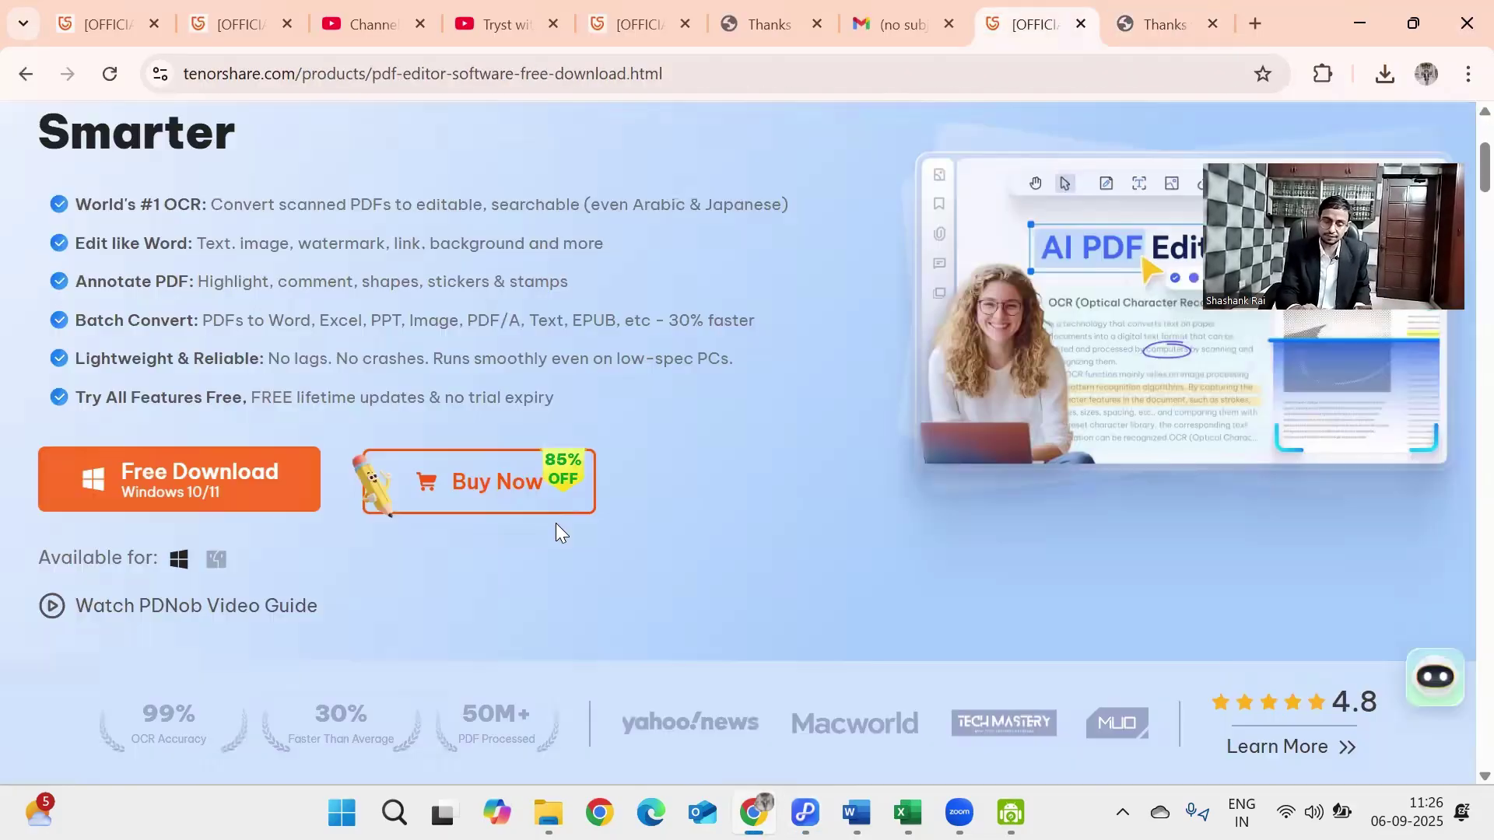
{"action": "scroll", "coordinate": [557, 533], "scroll_direction": "down", "scroll_amount": 5}
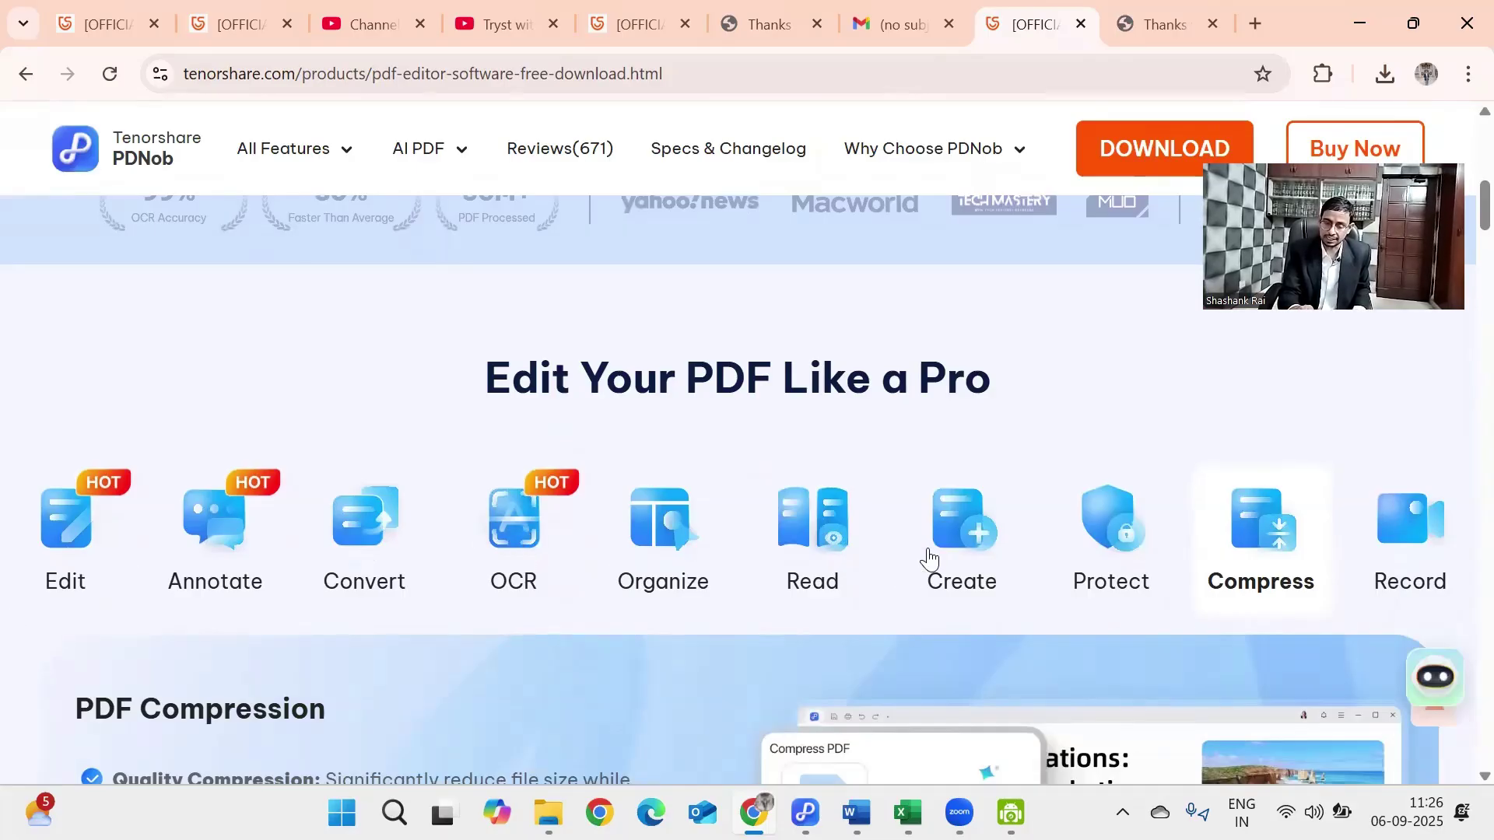
{"action": "scroll", "coordinate": [928, 547], "scroll_direction": "down", "scroll_amount": 5}
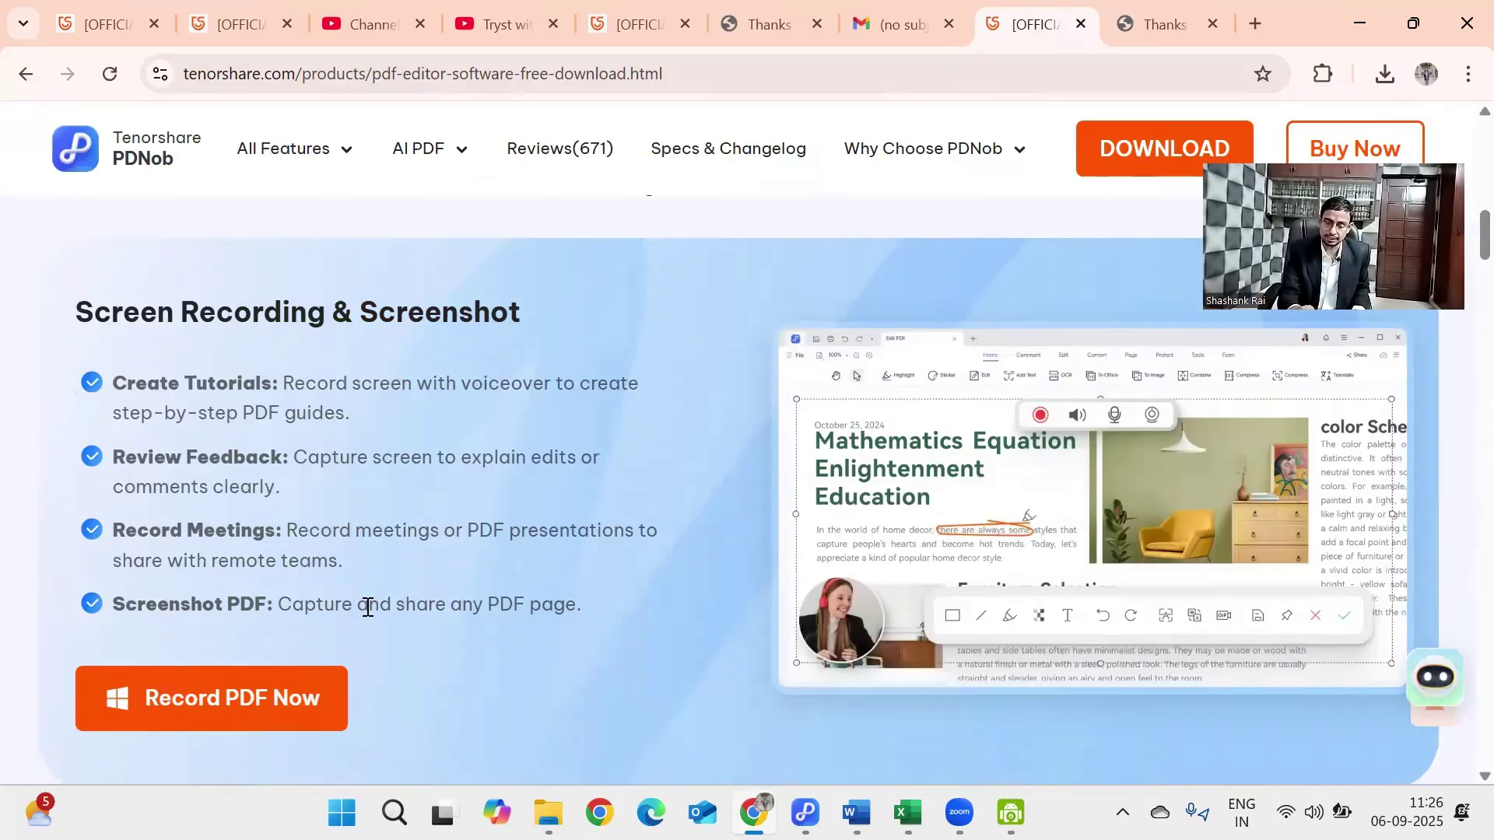
{"action": "scroll", "coordinate": [367, 610], "scroll_direction": "down", "scroll_amount": 3}
{"action": "scroll", "coordinate": [366, 615], "scroll_direction": "up", "scroll_amount": 6}
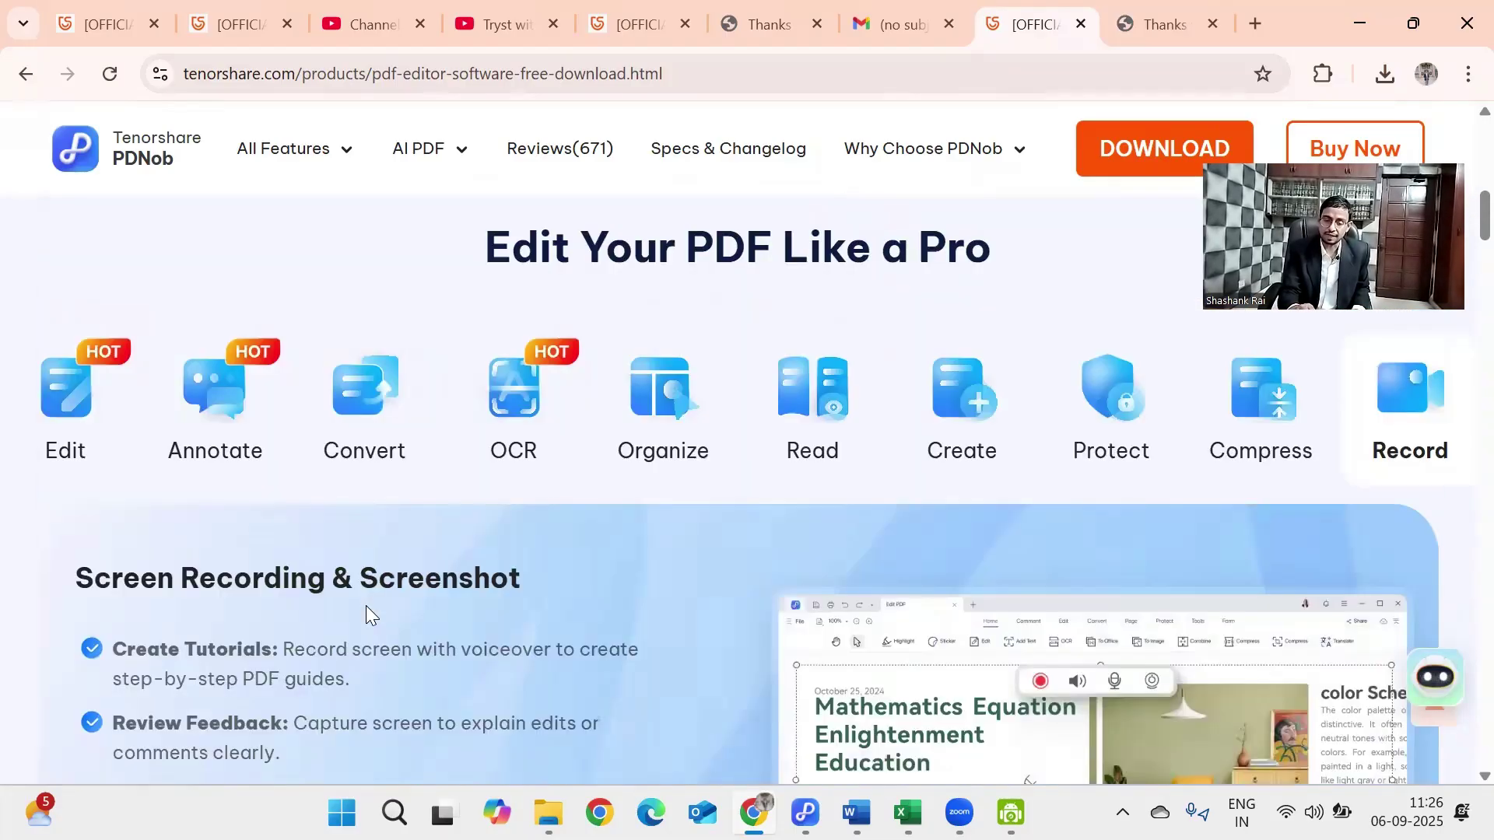
{"action": "scroll", "coordinate": [366, 615], "scroll_direction": "up", "scroll_amount": 8}
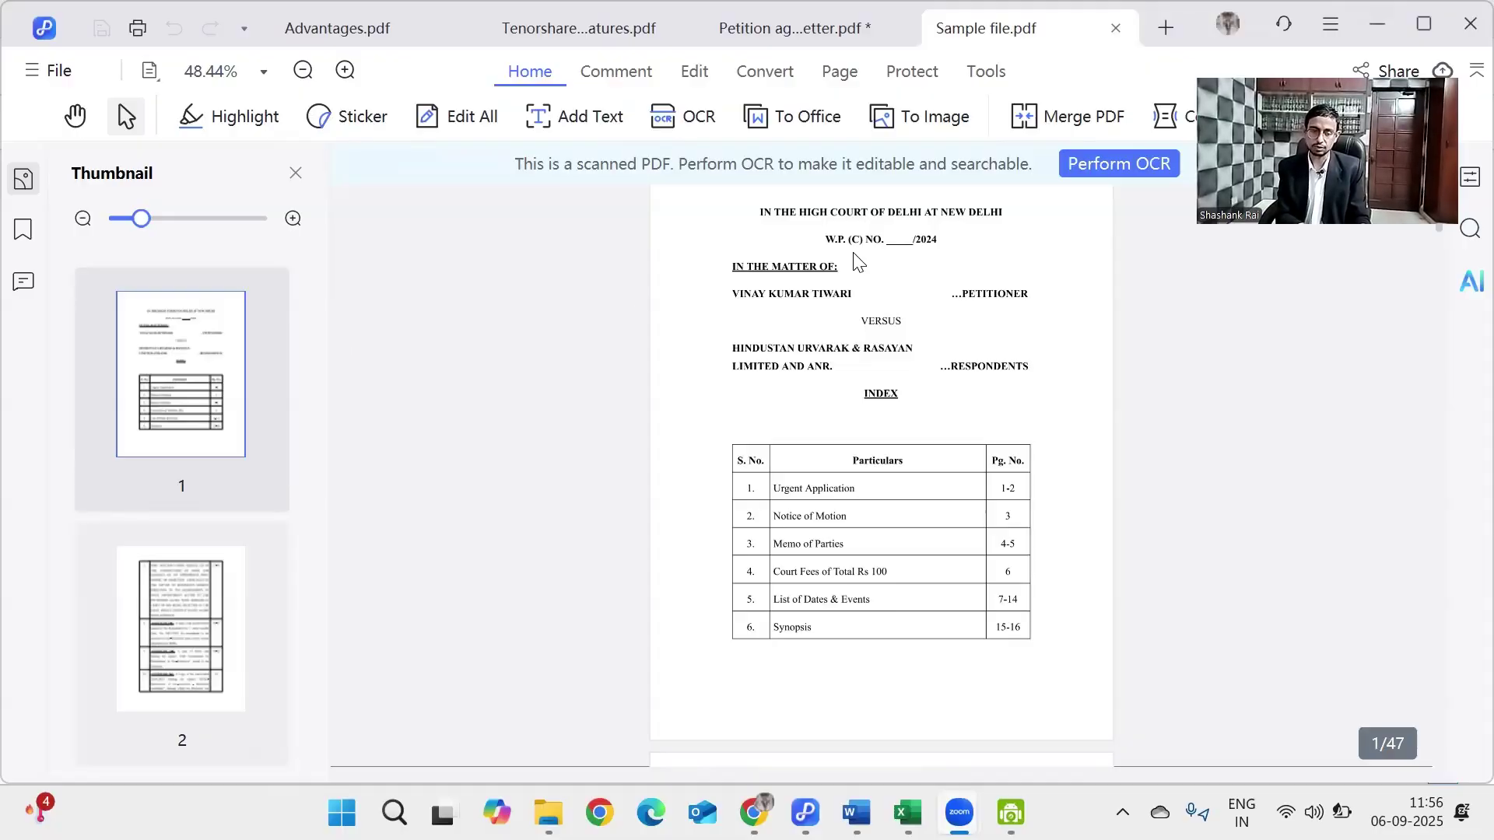
- Perform OCR on all pages of Sample file.pdf with scan to editable text output and English as the document language
{"action": "left_click", "coordinate": [676, 123]}
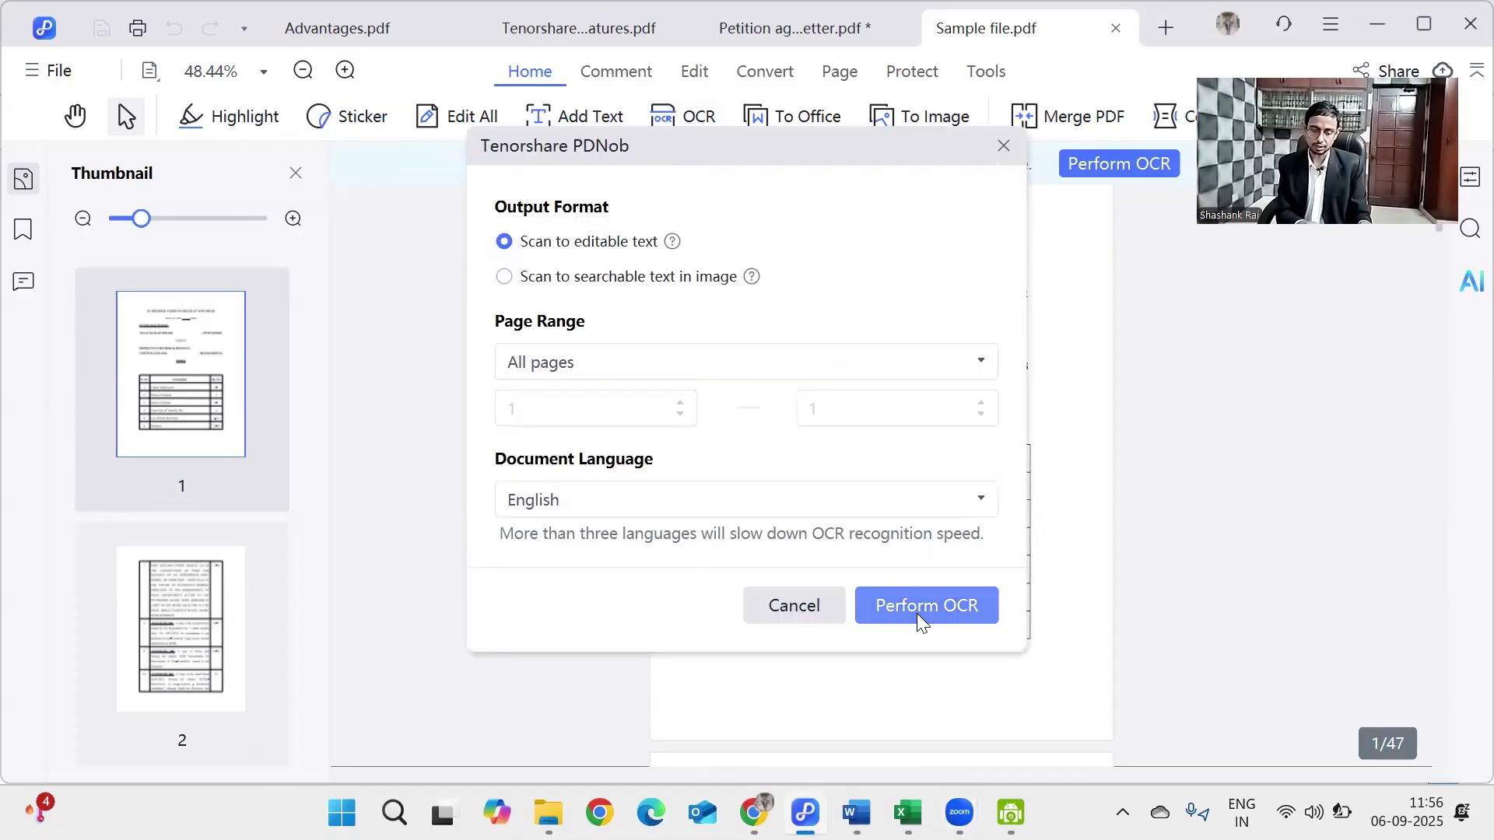
{"action": "left_click", "coordinate": [917, 613]}
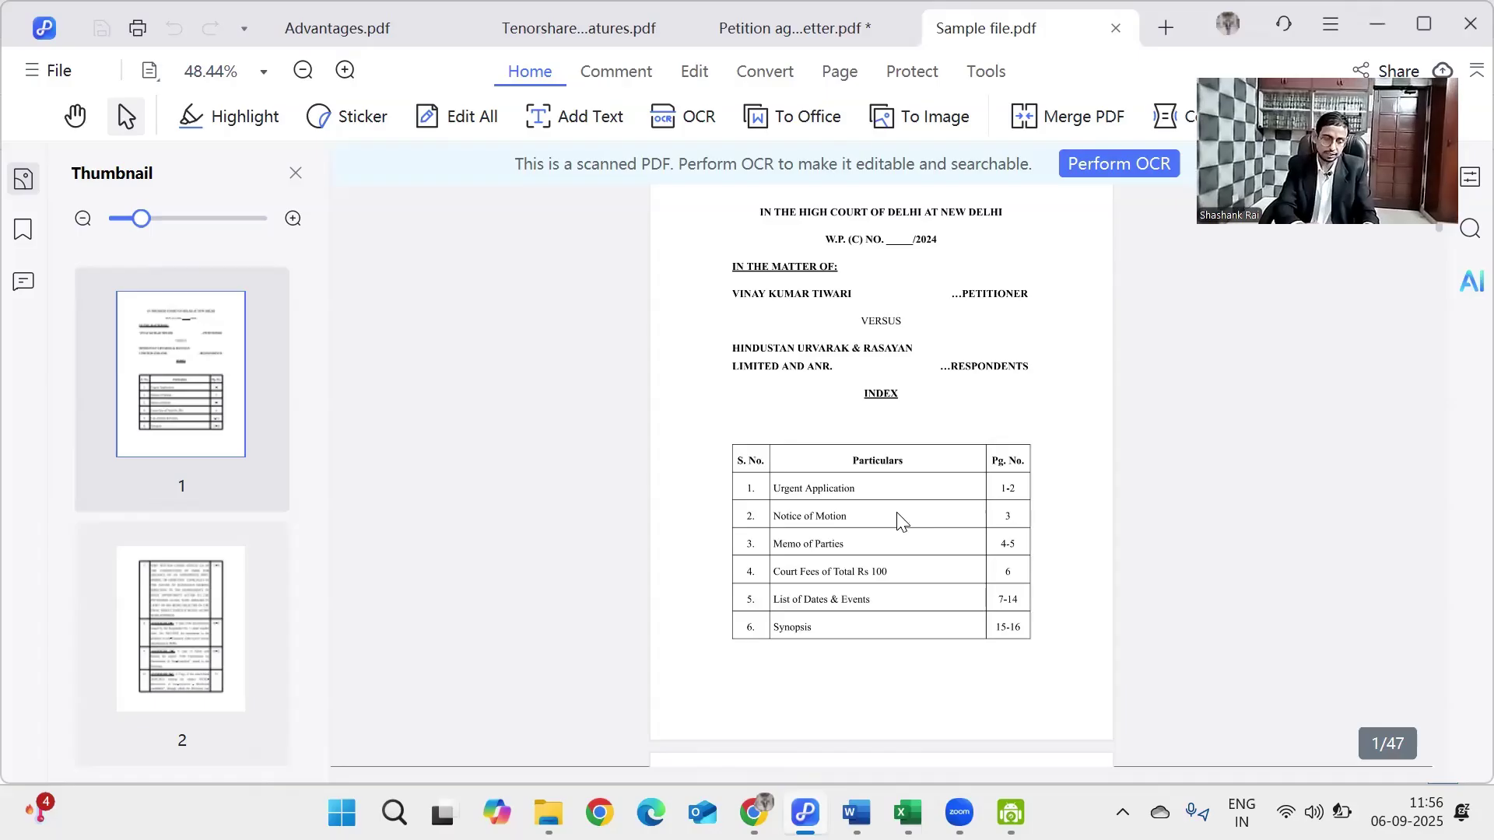
- Select the blank image area below the notary stamps on page 45 of Sample file.pdf and enter edit mode
{"action": "scroll", "coordinate": [896, 513], "scroll_direction": "down", "scroll_amount": 15}
{"action": "scroll", "coordinate": [137, 674], "scroll_direction": "down", "scroll_amount": 10}
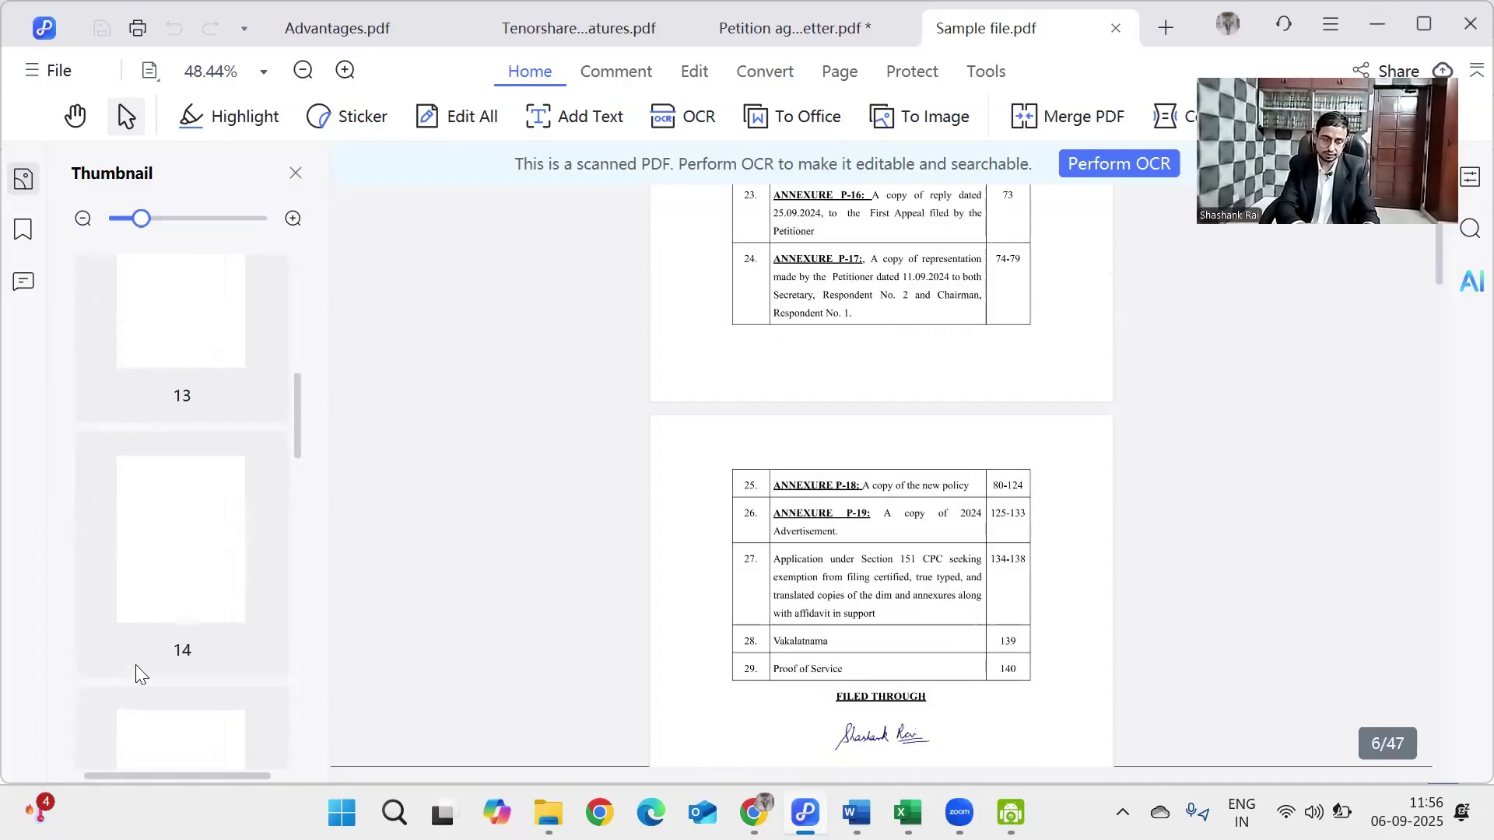
{"action": "scroll", "coordinate": [137, 674], "scroll_direction": "down", "scroll_amount": 20}
{"action": "scroll", "coordinate": [194, 361], "scroll_direction": "down", "scroll_amount": 5}
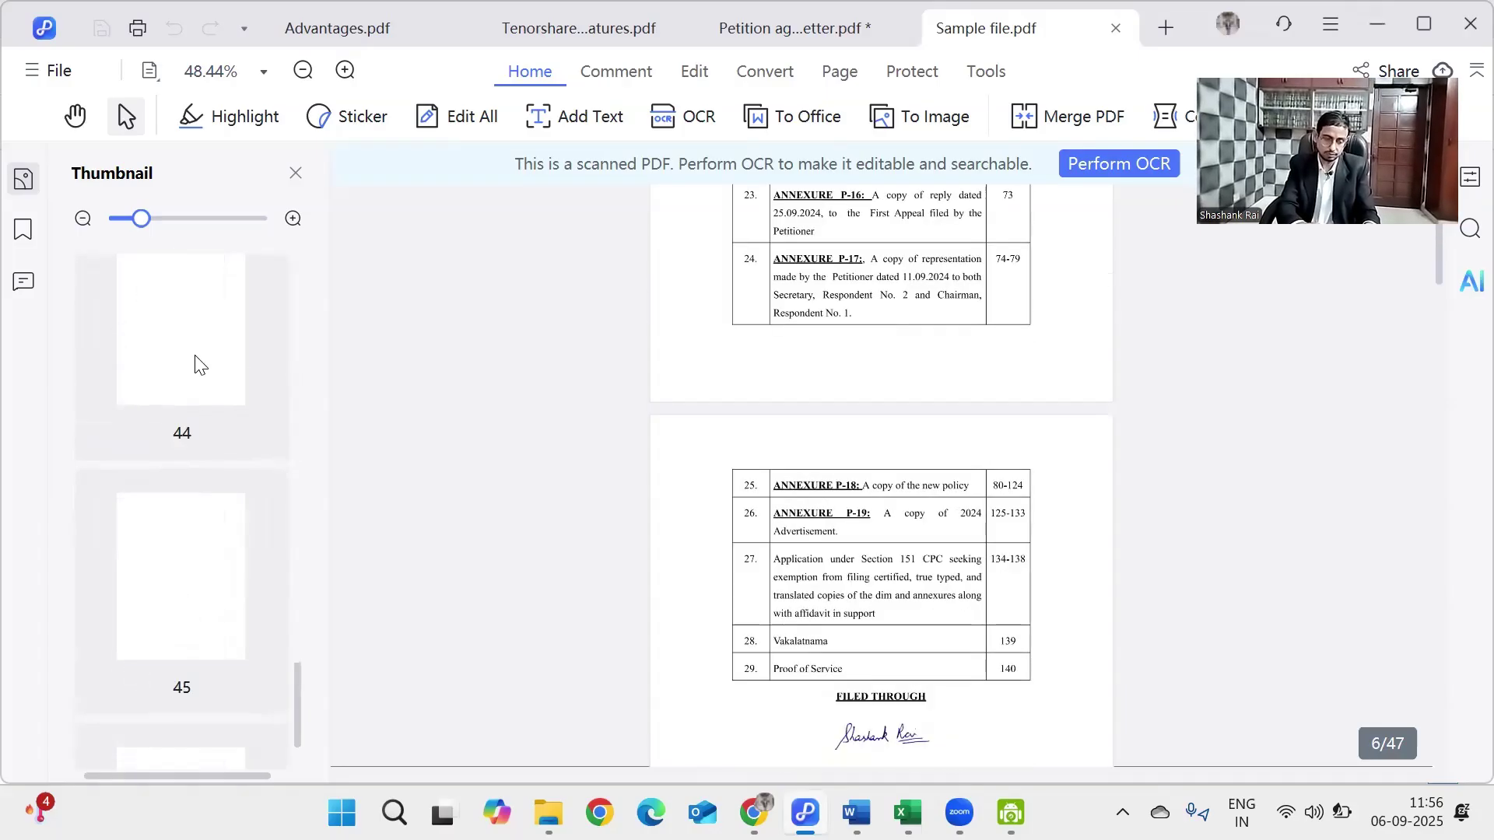
{"action": "scroll", "coordinate": [164, 483], "scroll_direction": "down", "scroll_amount": 1}
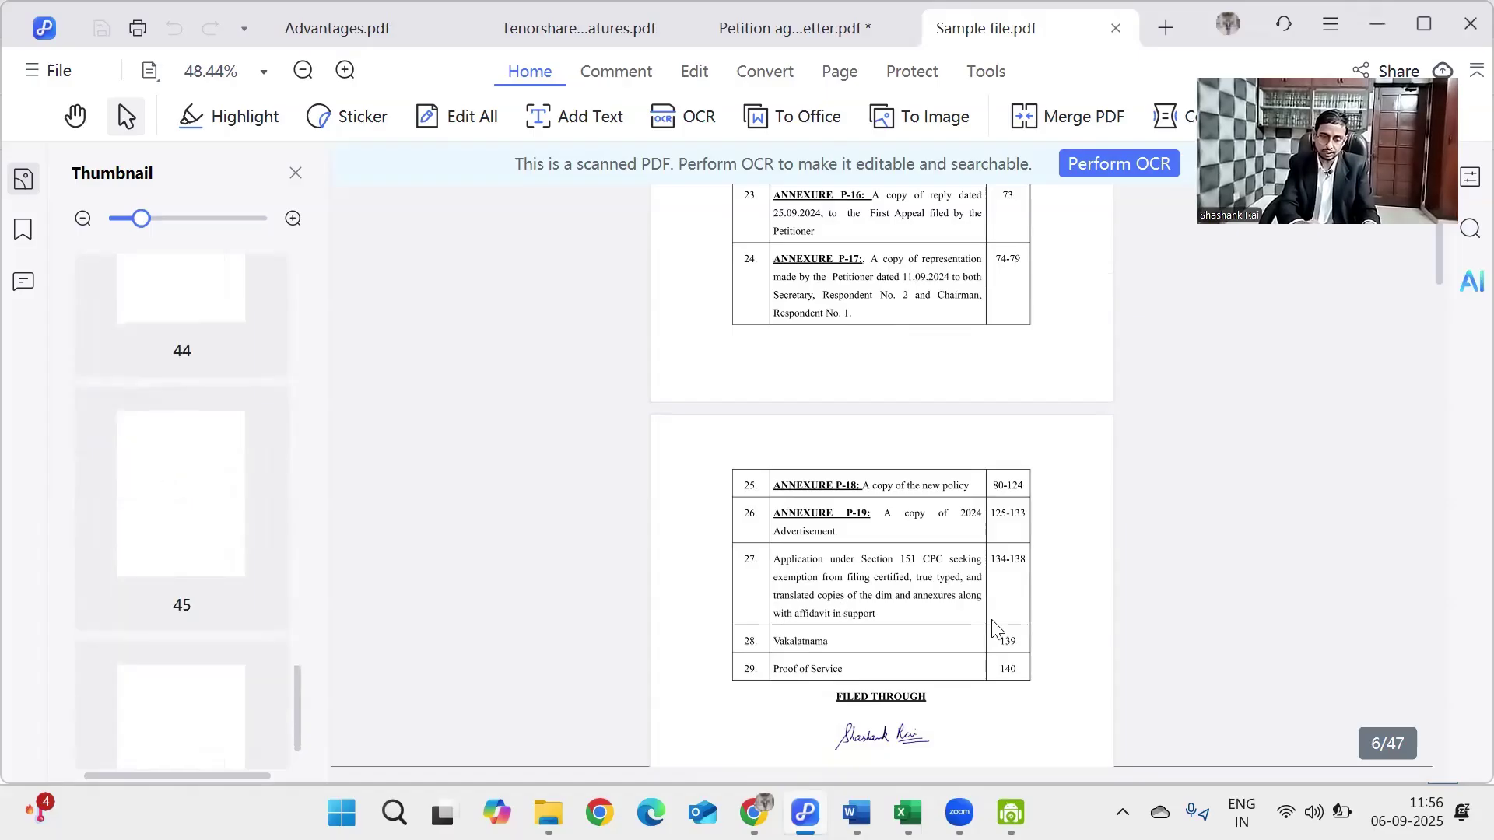
{"action": "scroll", "coordinate": [827, 610], "scroll_direction": "down", "scroll_amount": 2}
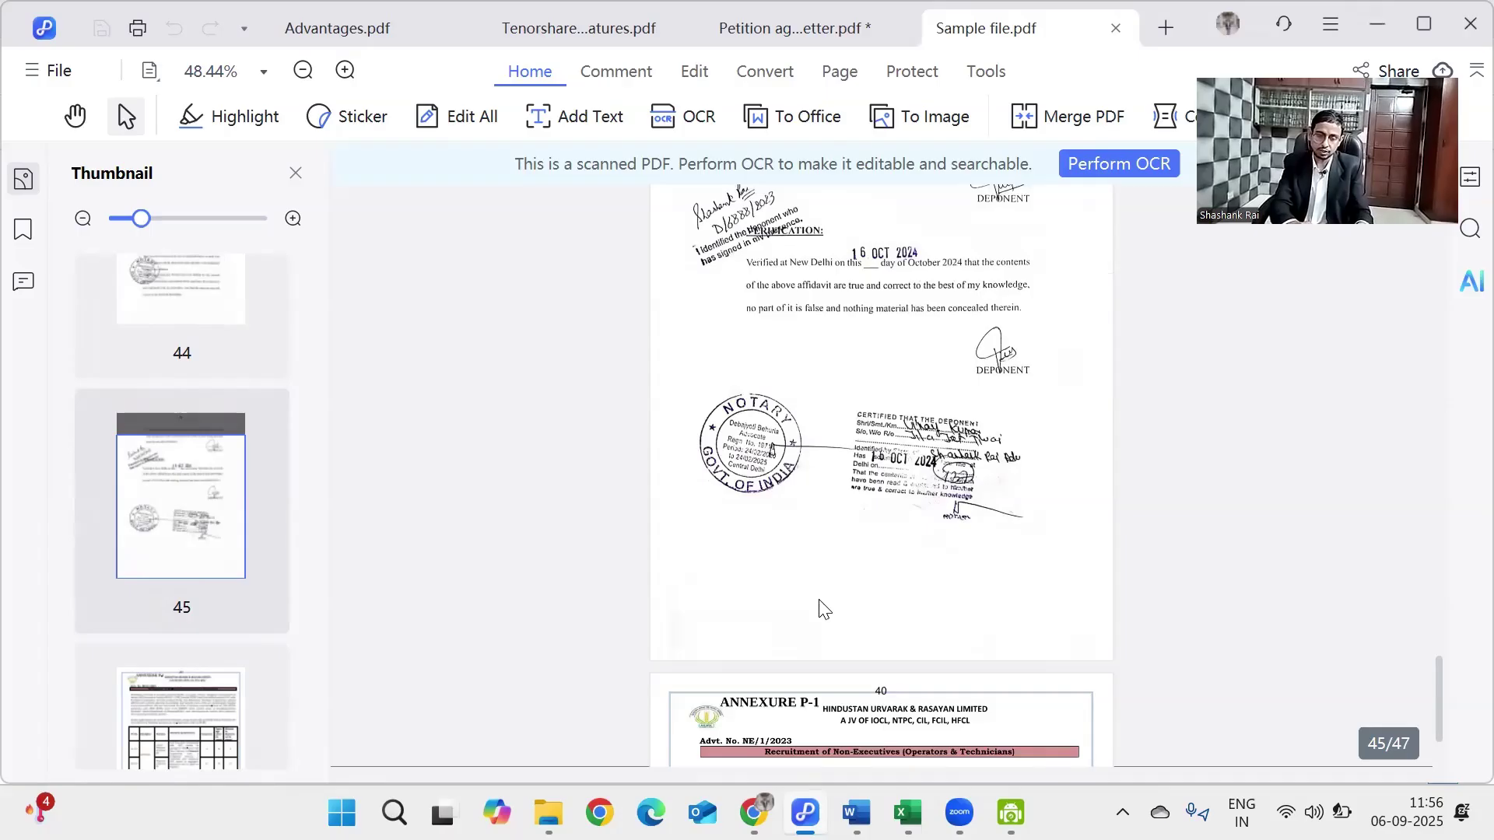
{"action": "left_click", "coordinate": [819, 601]}
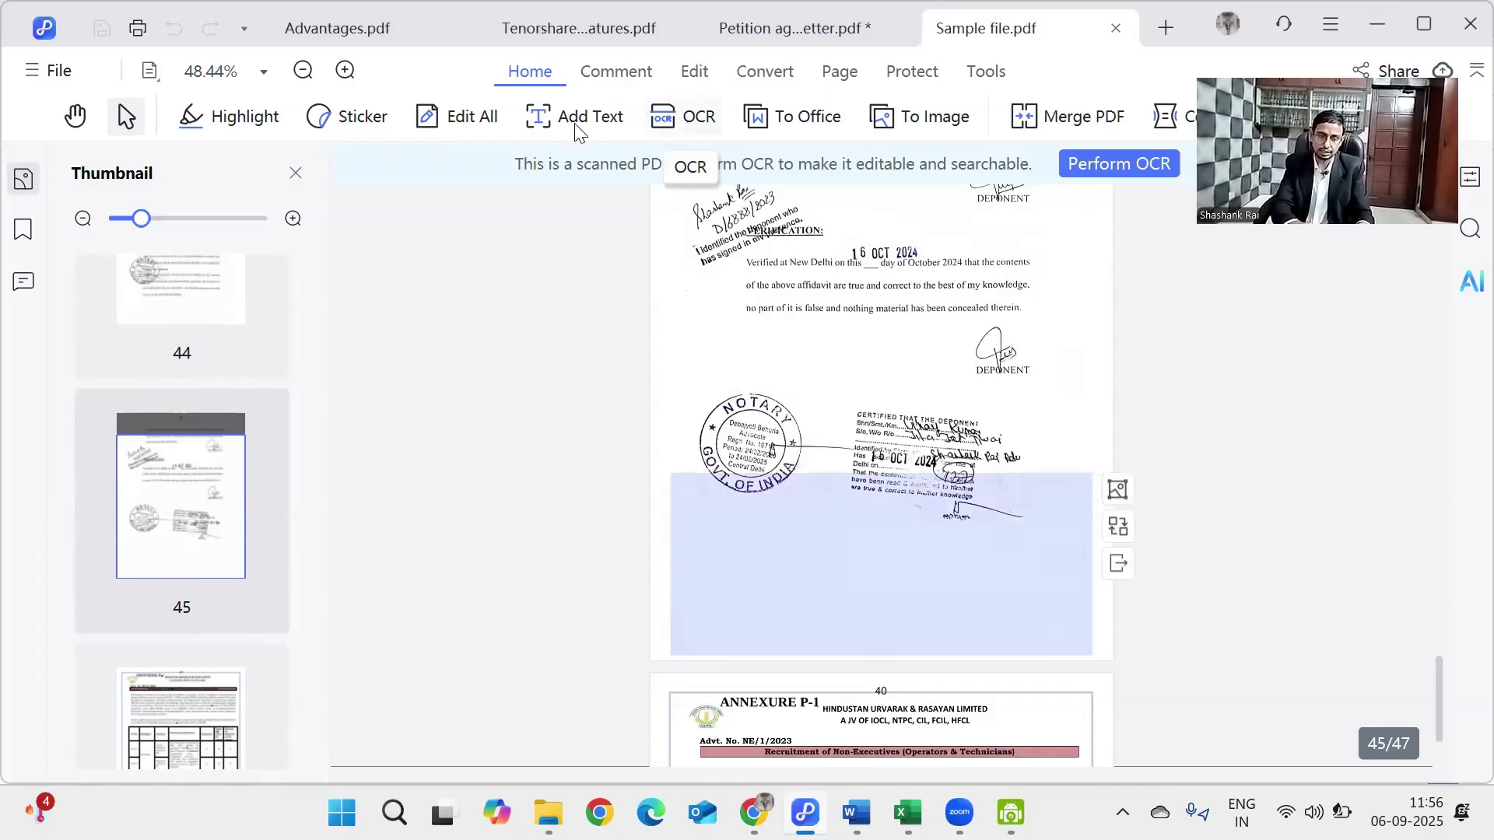
{"action": "left_click", "coordinate": [695, 73]}
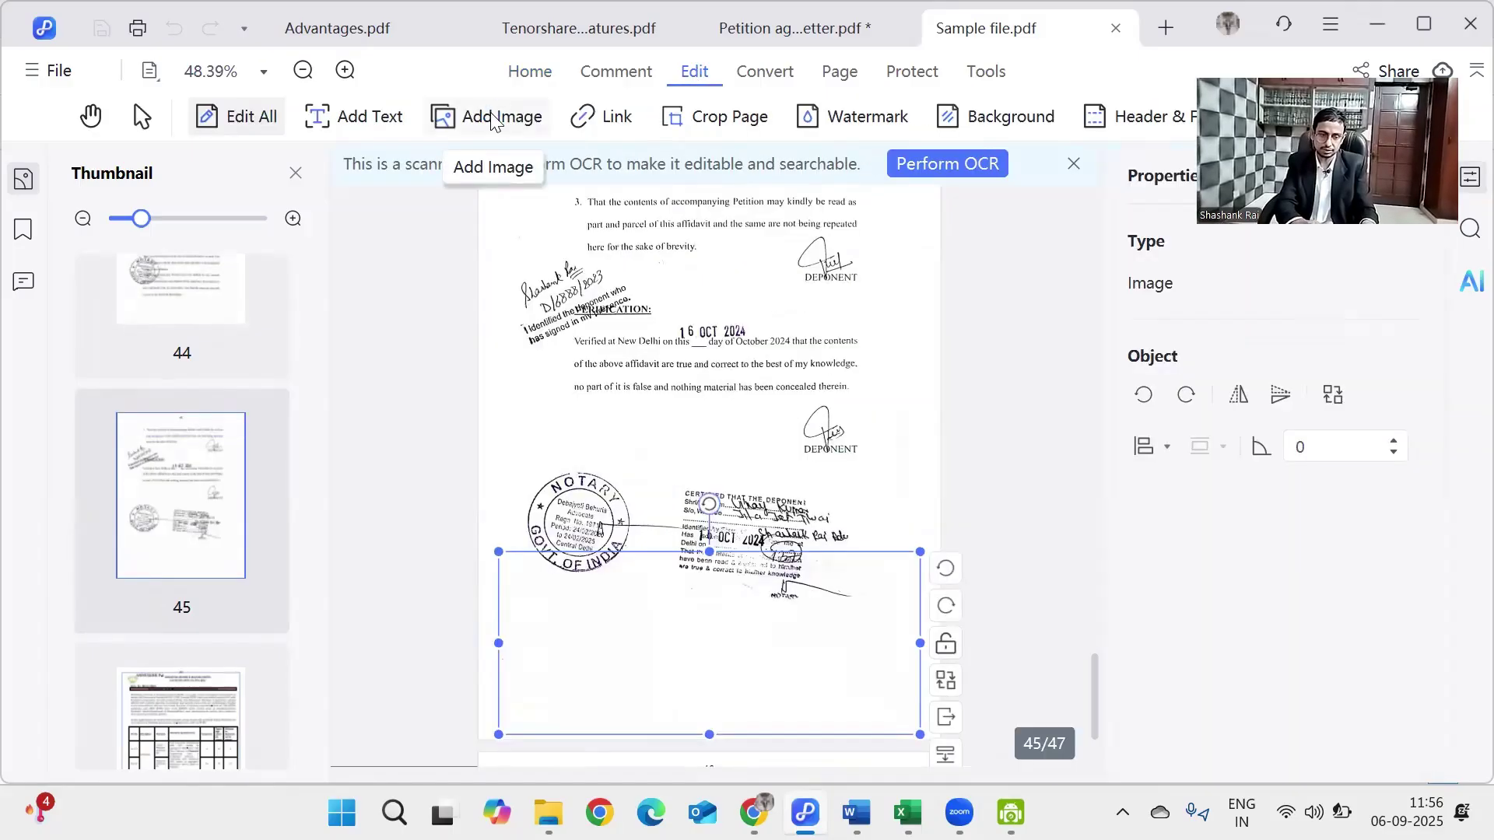
- Insert the saved signature image in the blank space below the notary stamps on page 45
{"action": "left_click", "coordinate": [496, 121]}
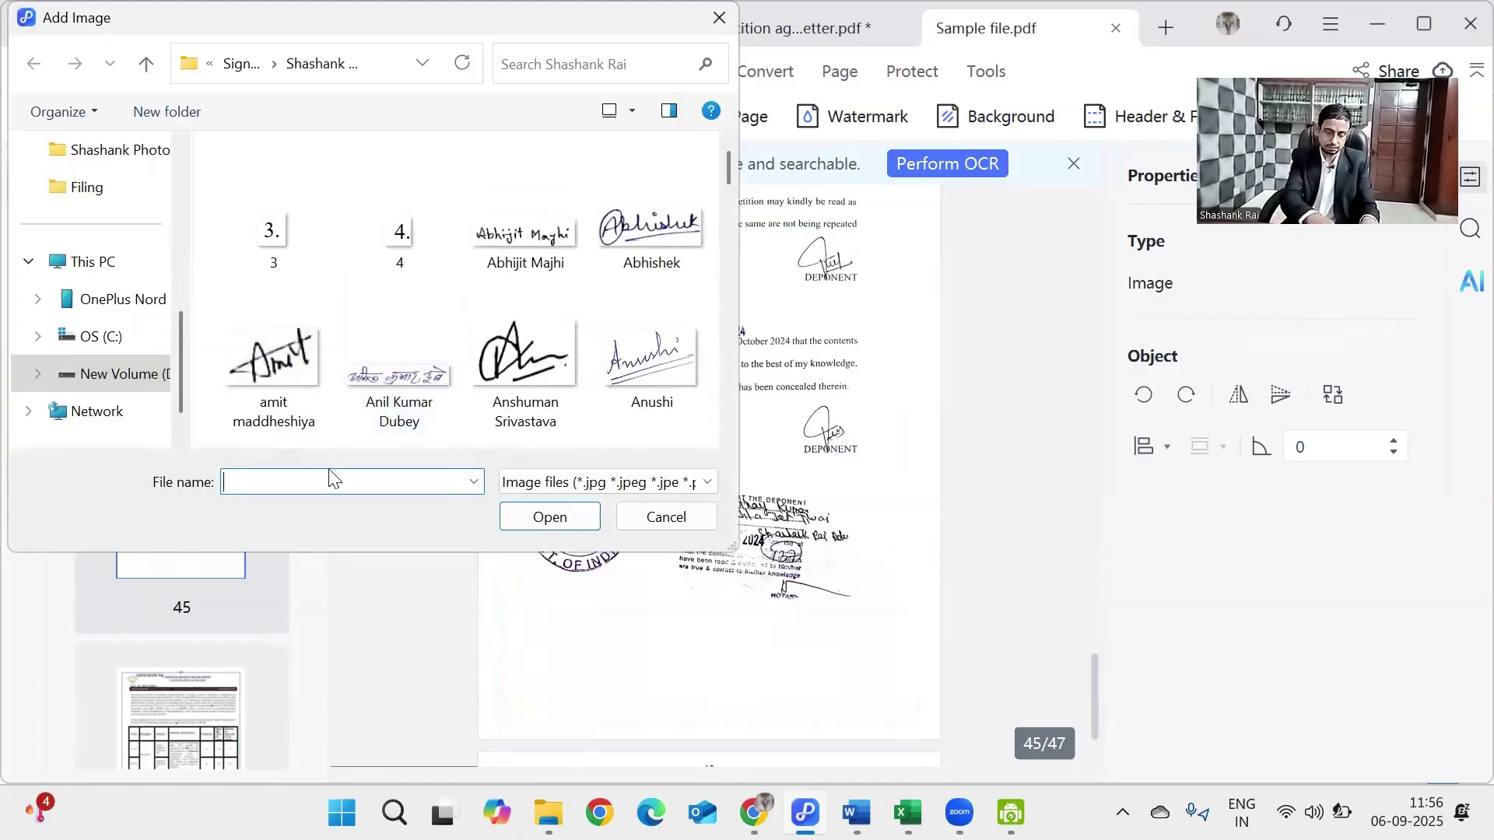
{"action": "type", "text": "sha"}
{"action": "key", "text": "Down"}
{"action": "key", "text": "Down"}
{"action": "key", "text": "Return"}
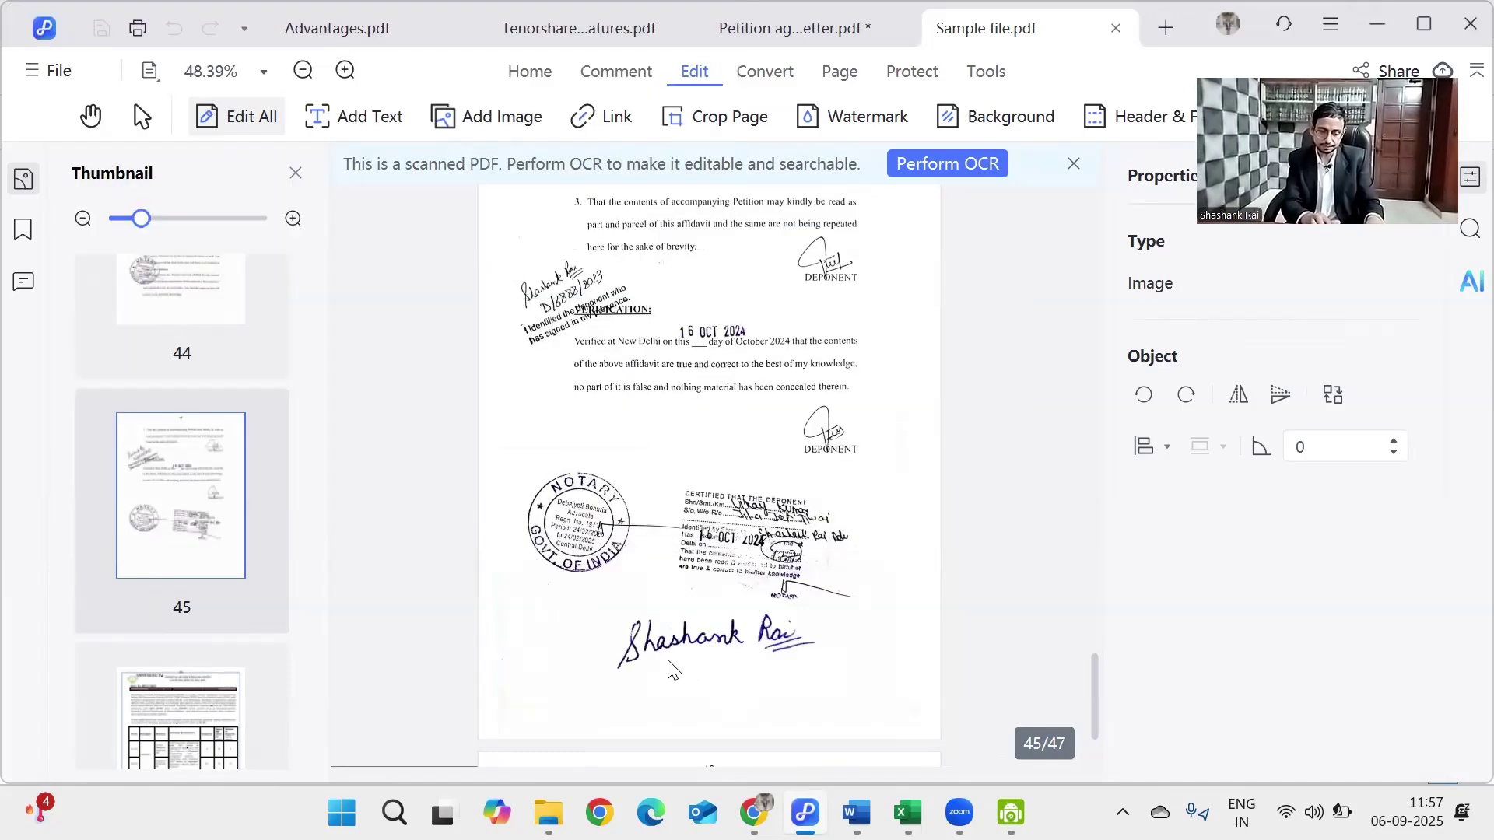
{"action": "left_click_drag", "start_coordinate": [669, 666], "coordinate": [669, 663]}
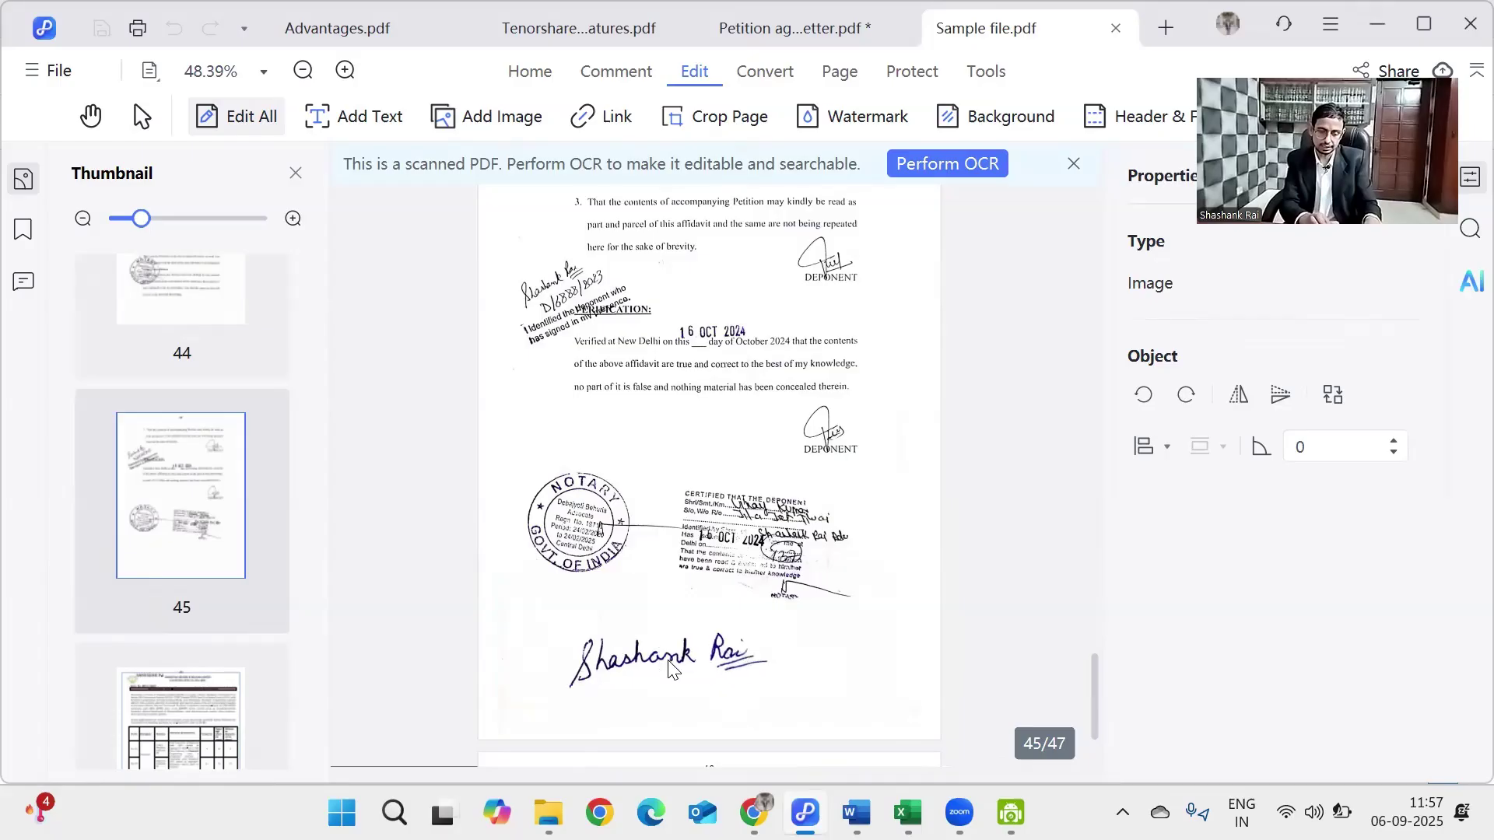
{"action": "key", "text": "Delete"}
{"action": "key", "text": "ctrl+v"}
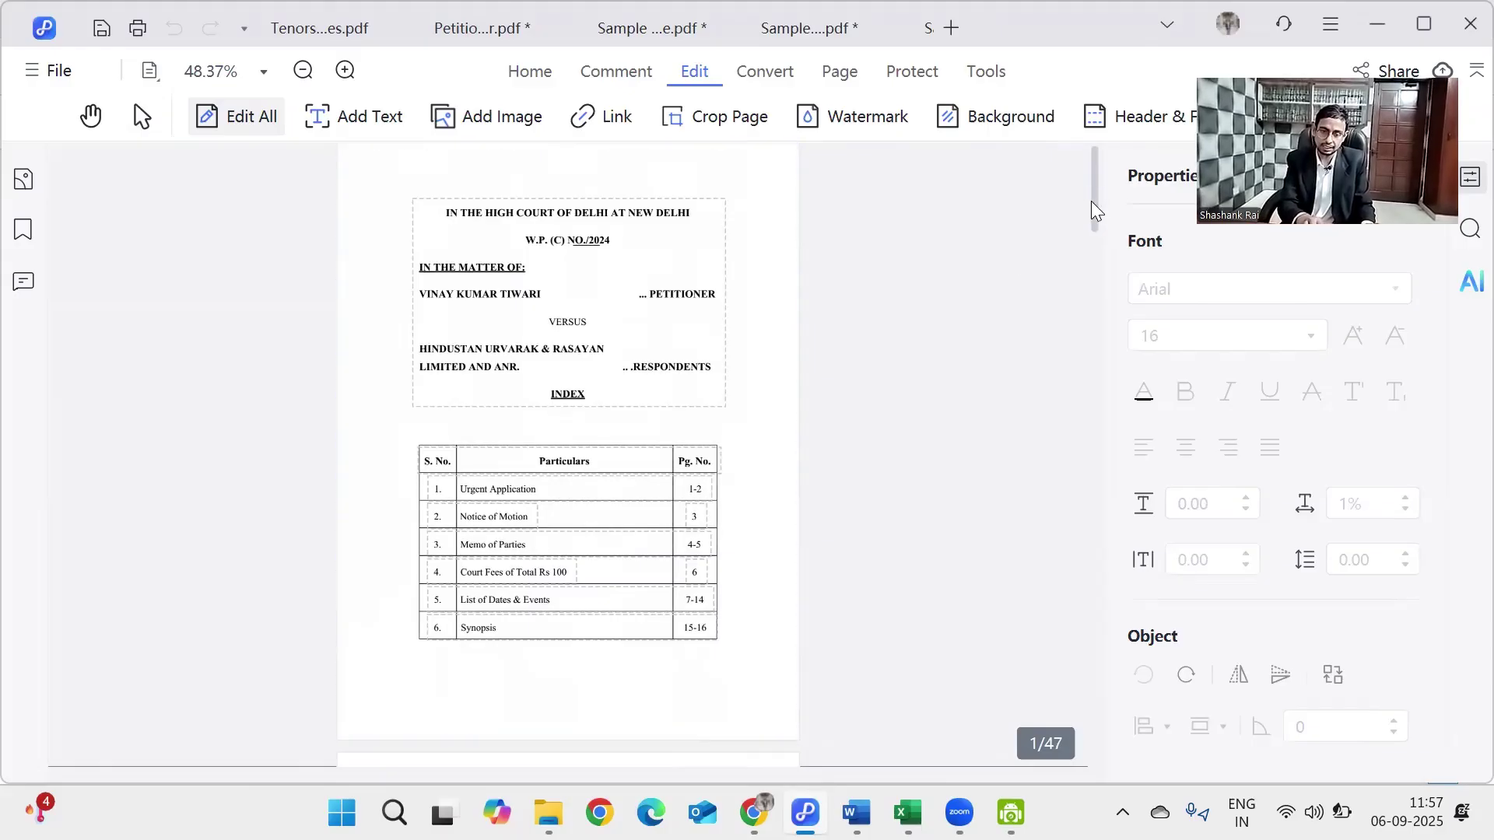
- In Sample file_OCR.pdf, remove "-I" from the ANNEXURE P-I heading on page 46
{"action": "scroll", "coordinate": [1089, 638], "scroll_direction": "down", "scroll_amount": 5}
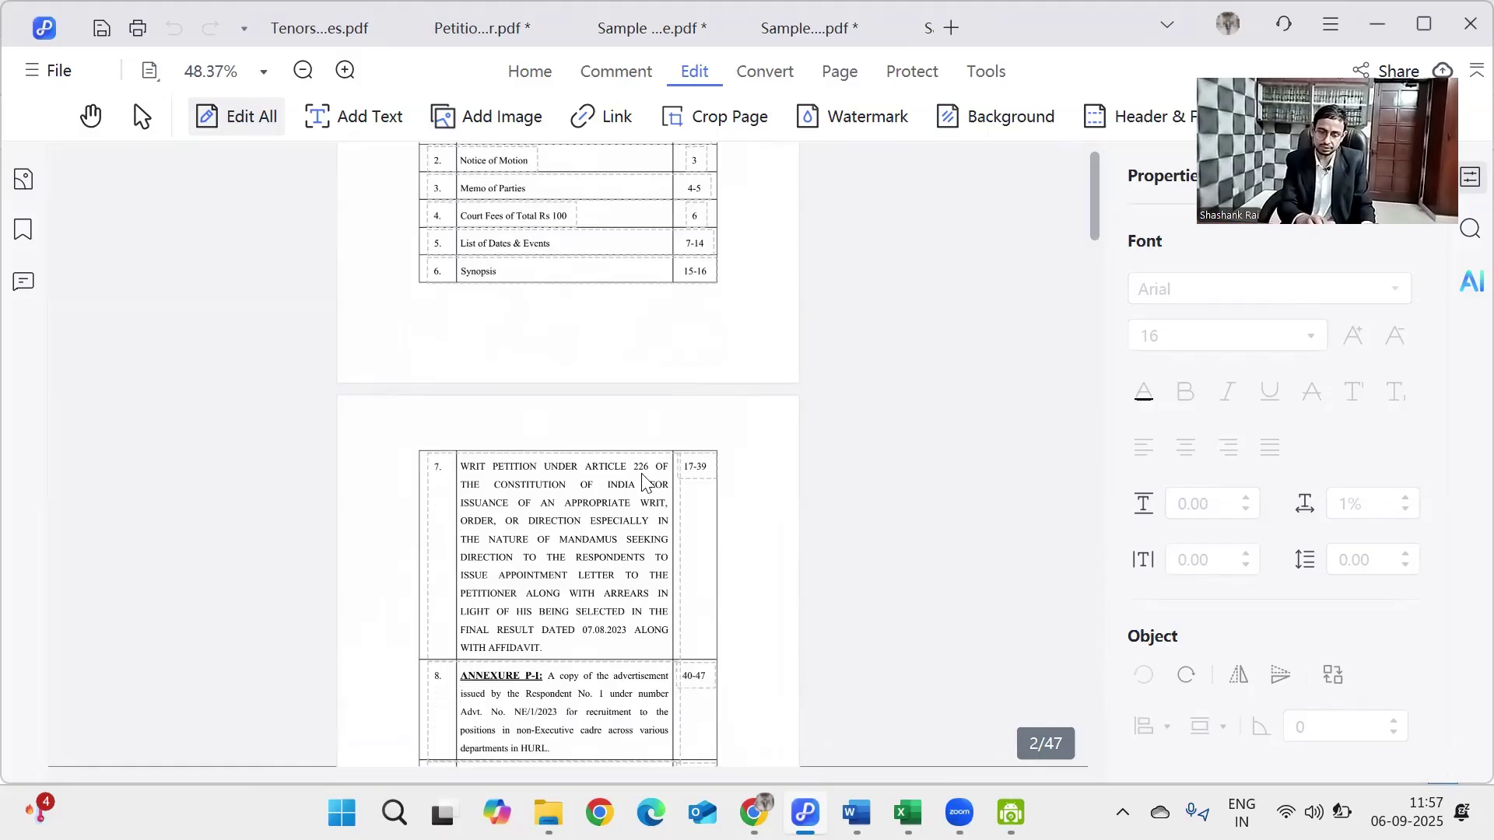
{"action": "key", "text": "End"}
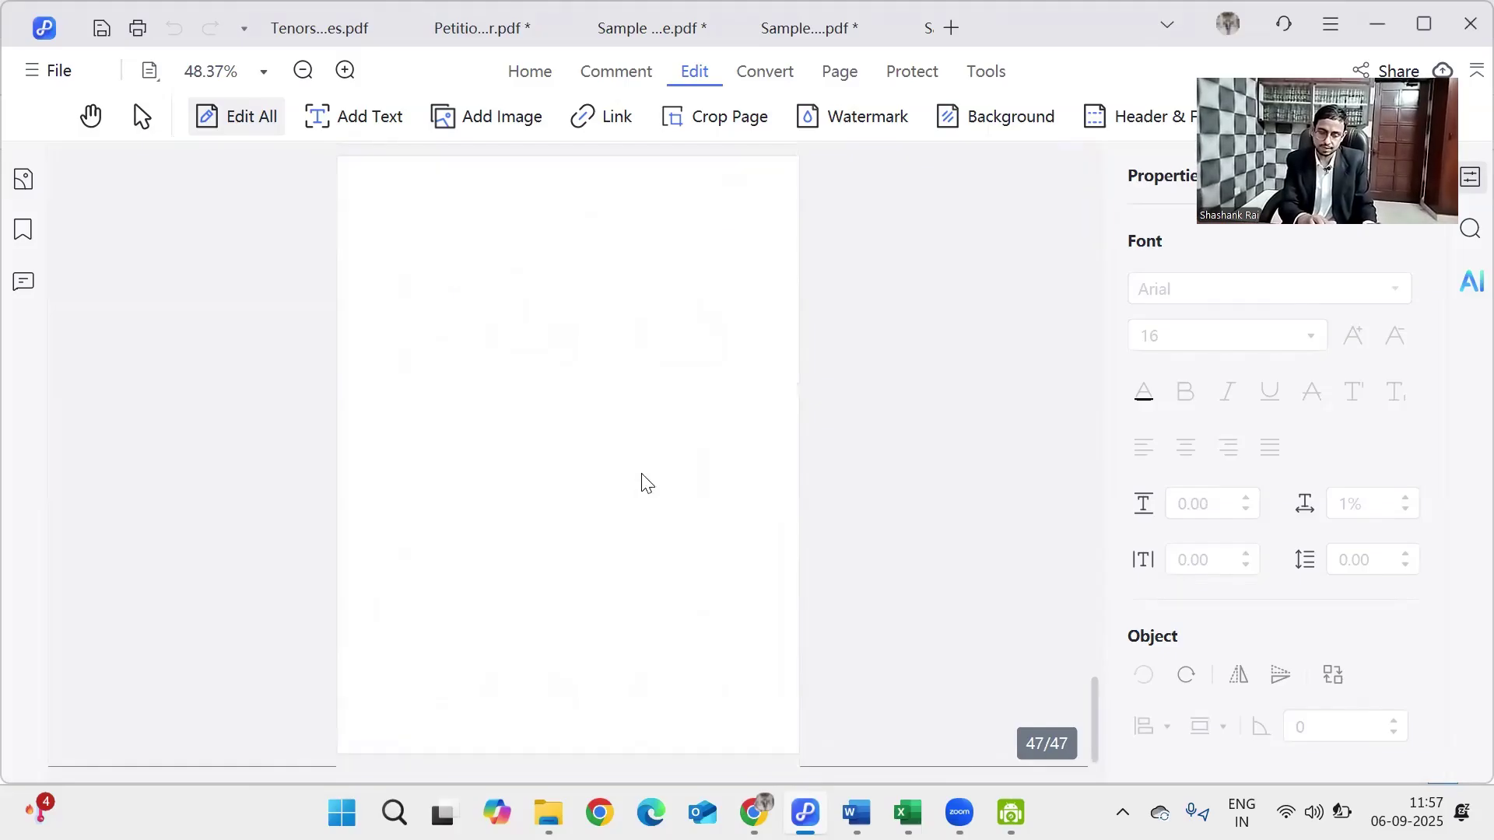
{"action": "scroll", "coordinate": [647, 484], "scroll_direction": "up", "scroll_amount": 2}
{"action": "scroll", "coordinate": [647, 484], "scroll_direction": "up", "scroll_amount": 3}
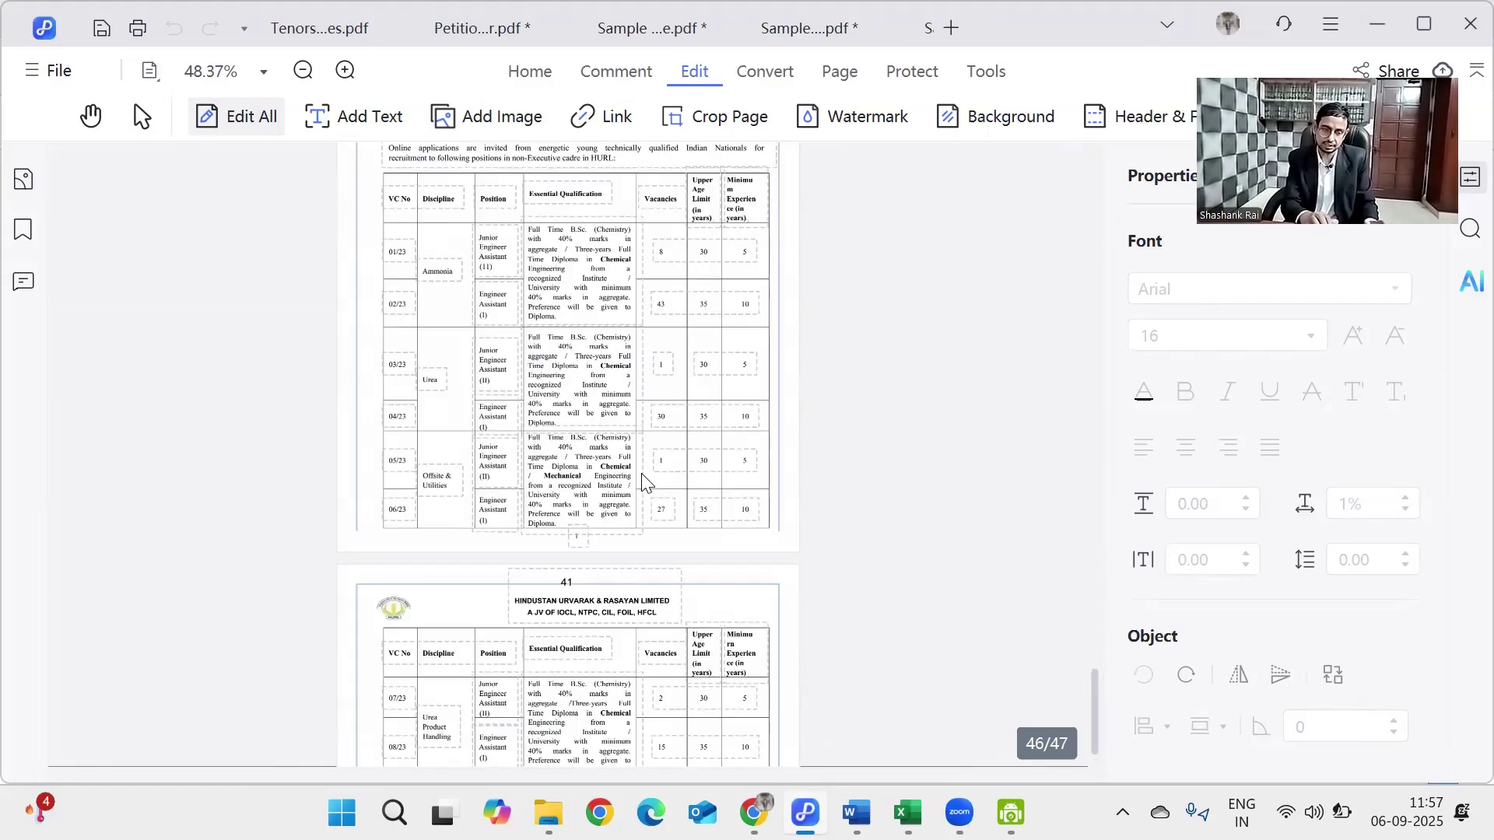
{"action": "scroll", "coordinate": [644, 482], "scroll_direction": "up", "scroll_amount": 4}
{"action": "left_click", "coordinate": [510, 340]}
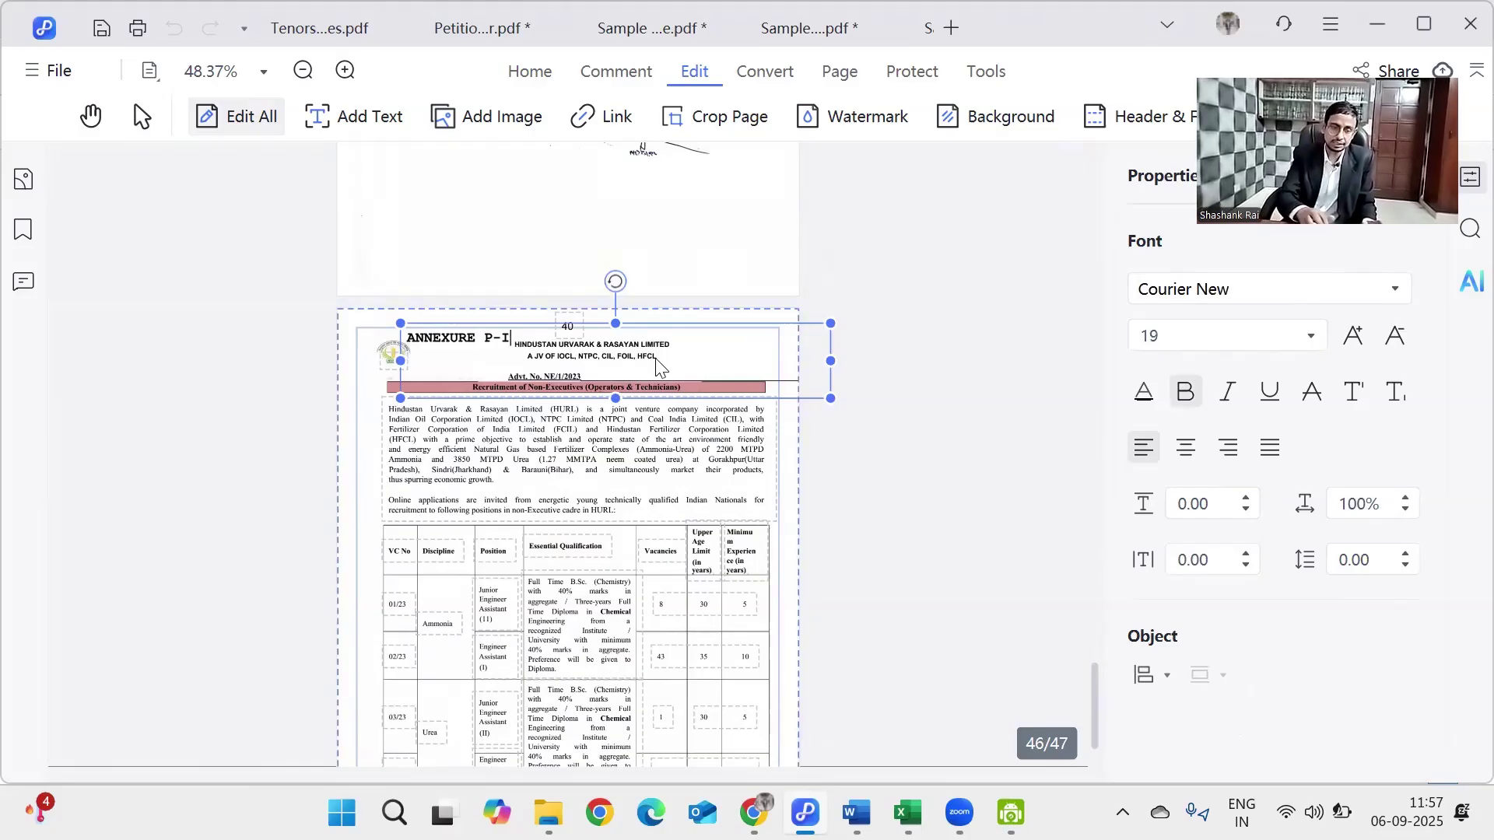
{"action": "key", "text": "BackSpace"}
{"action": "key", "text": "BackSpace"}
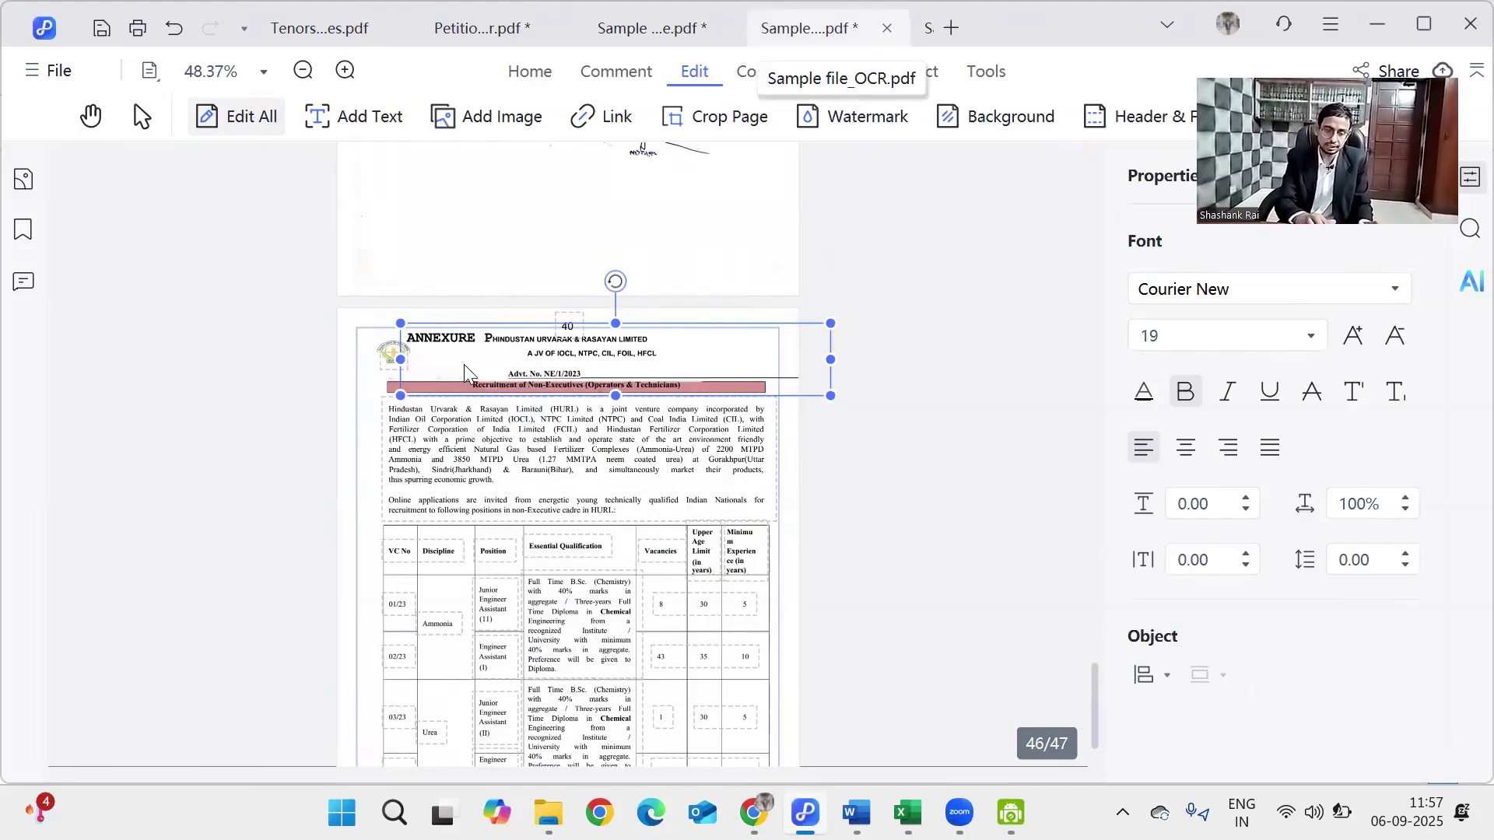
{"action": "left_click", "coordinate": [448, 335]}
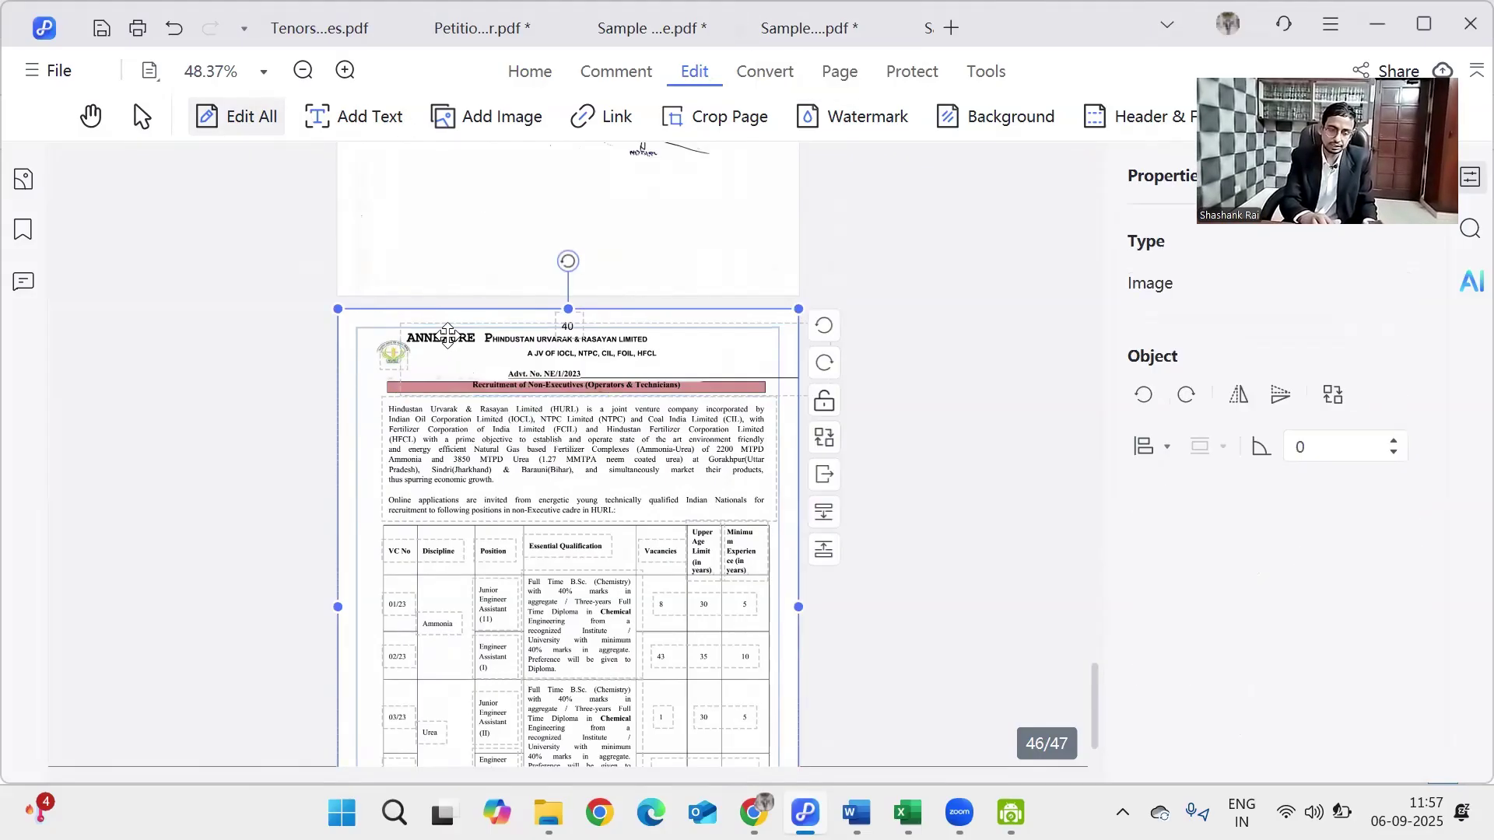
{"action": "key", "text": "Delete"}
{"action": "left_click", "coordinate": [448, 335]}
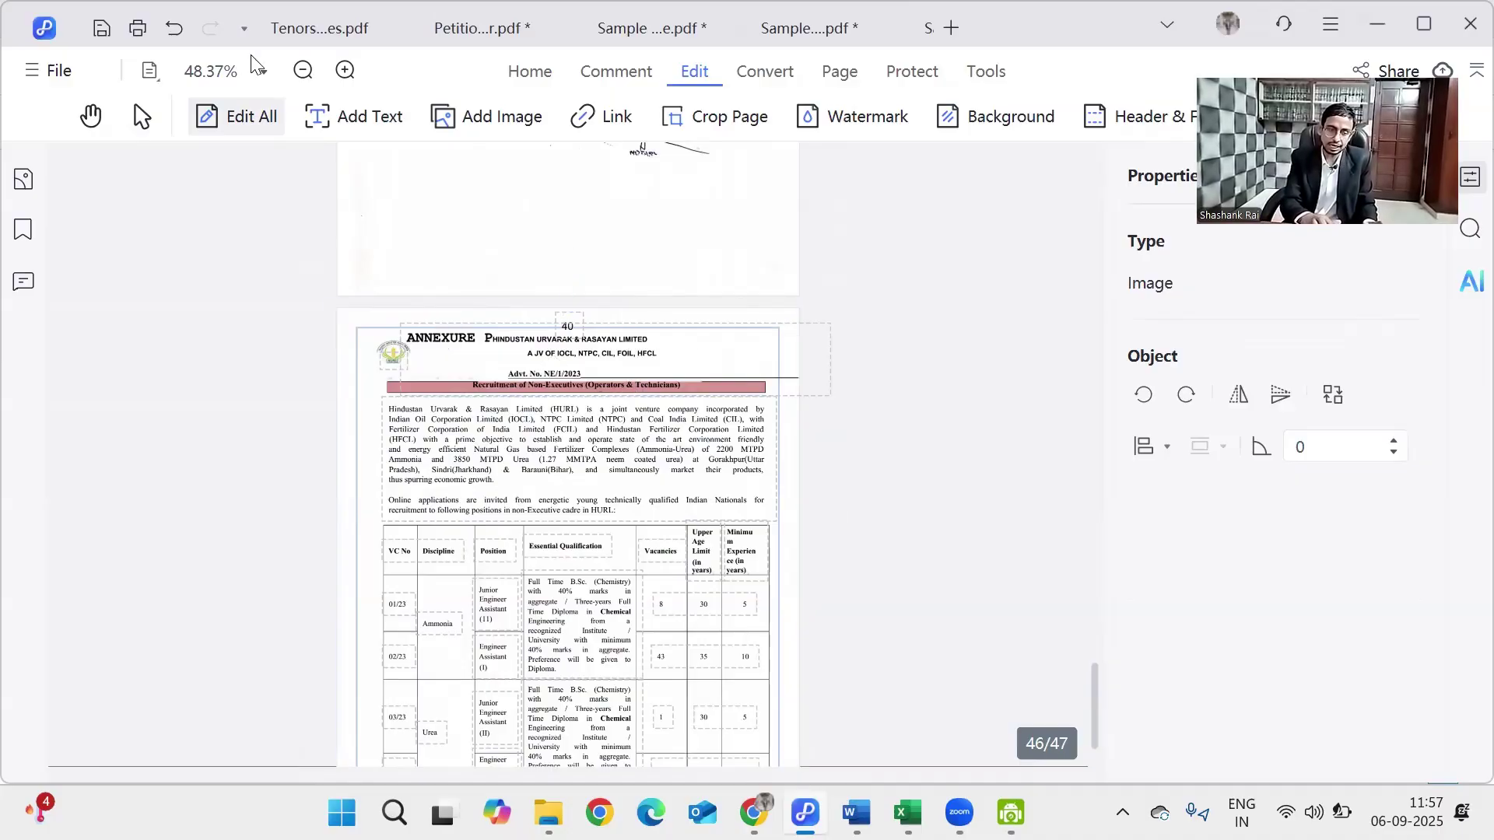
- Add the text "ANNEXURE P-2" beside the company name in the header of page 46
{"action": "left_click", "coordinate": [366, 125]}
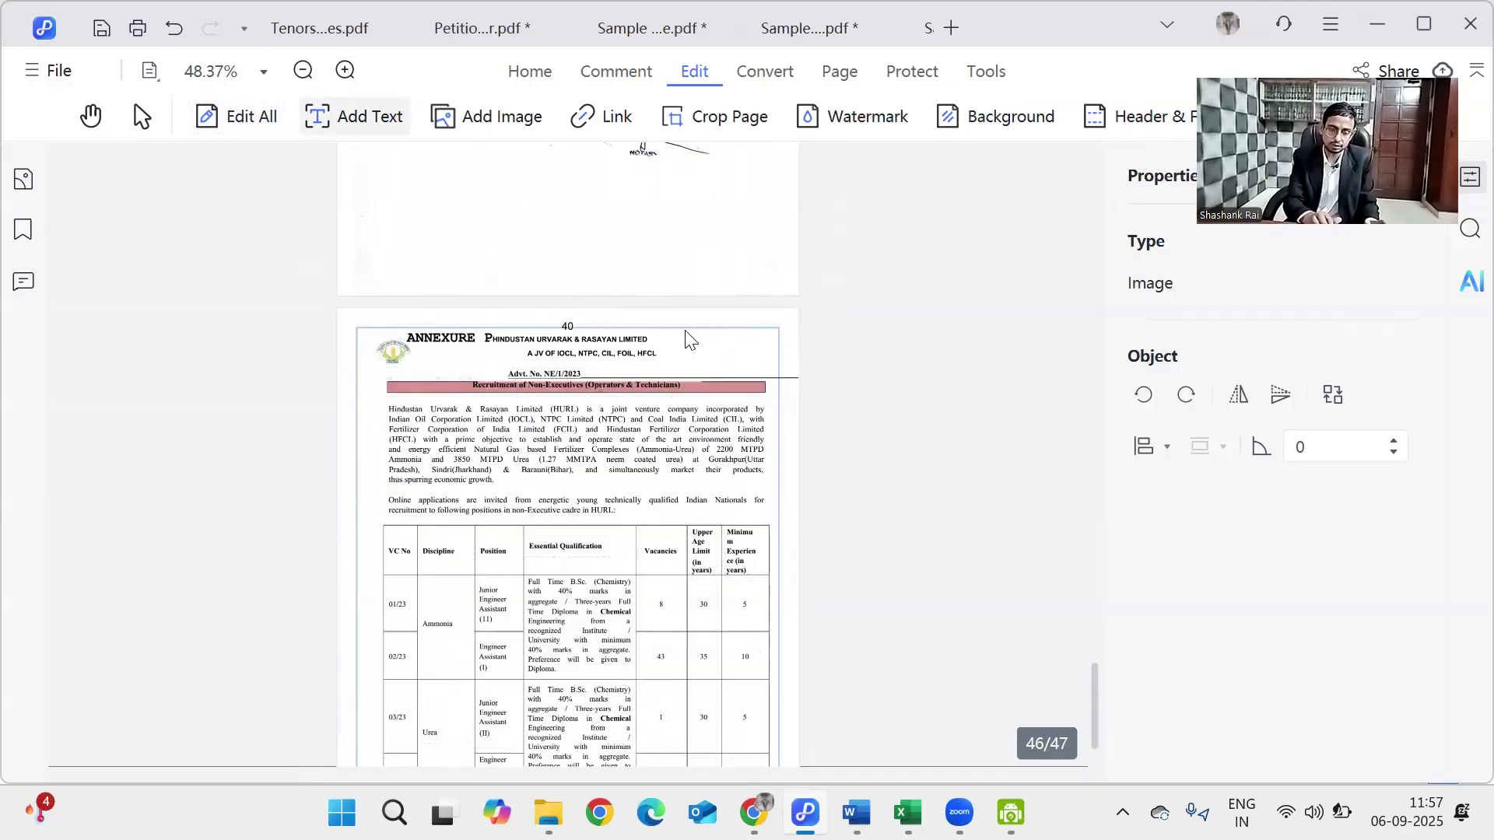
{"action": "left_click", "coordinate": [689, 341]}
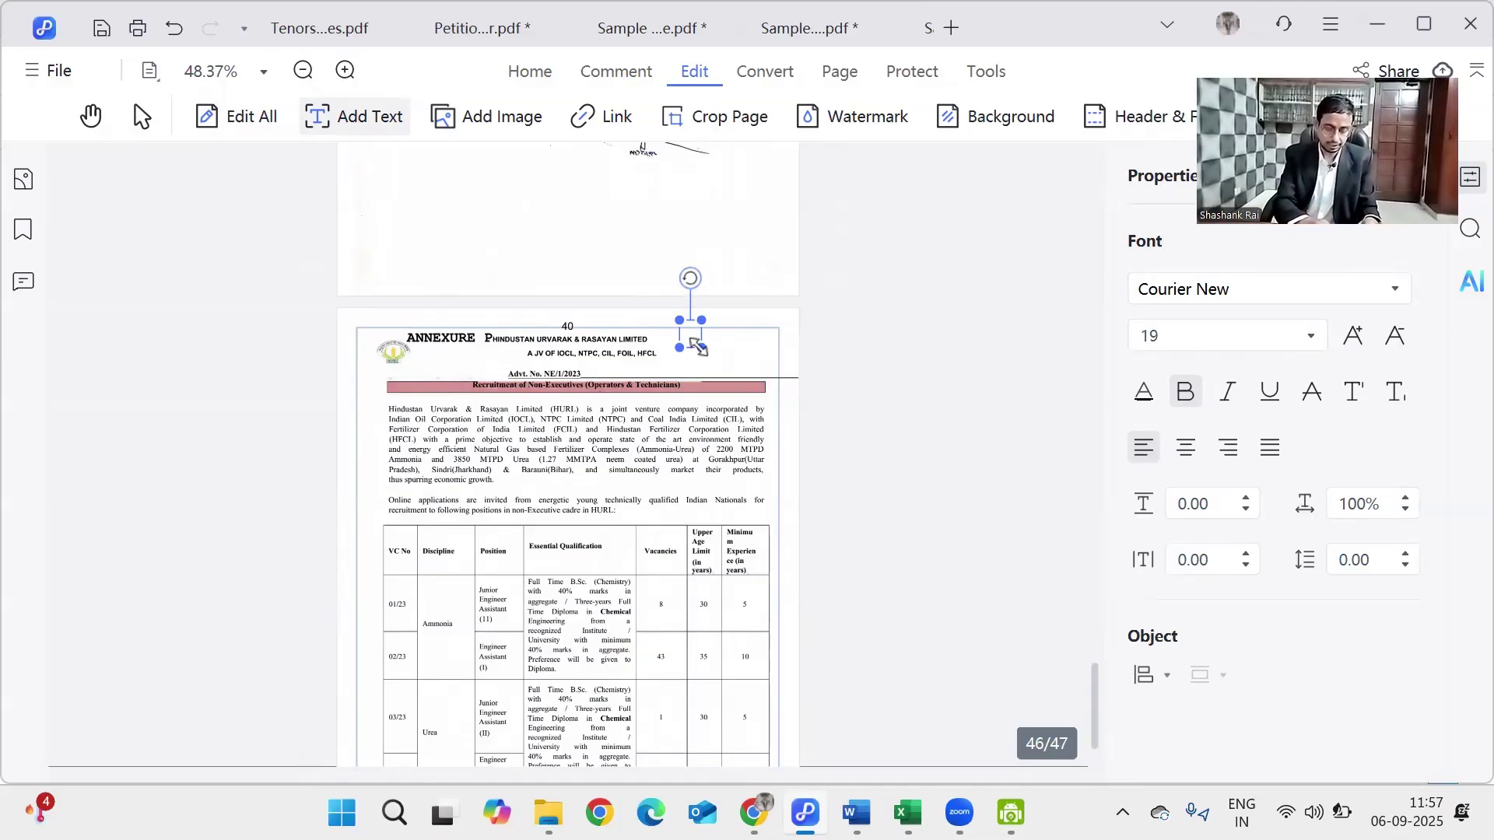
{"action": "type", "text": "ANNEXURE"}
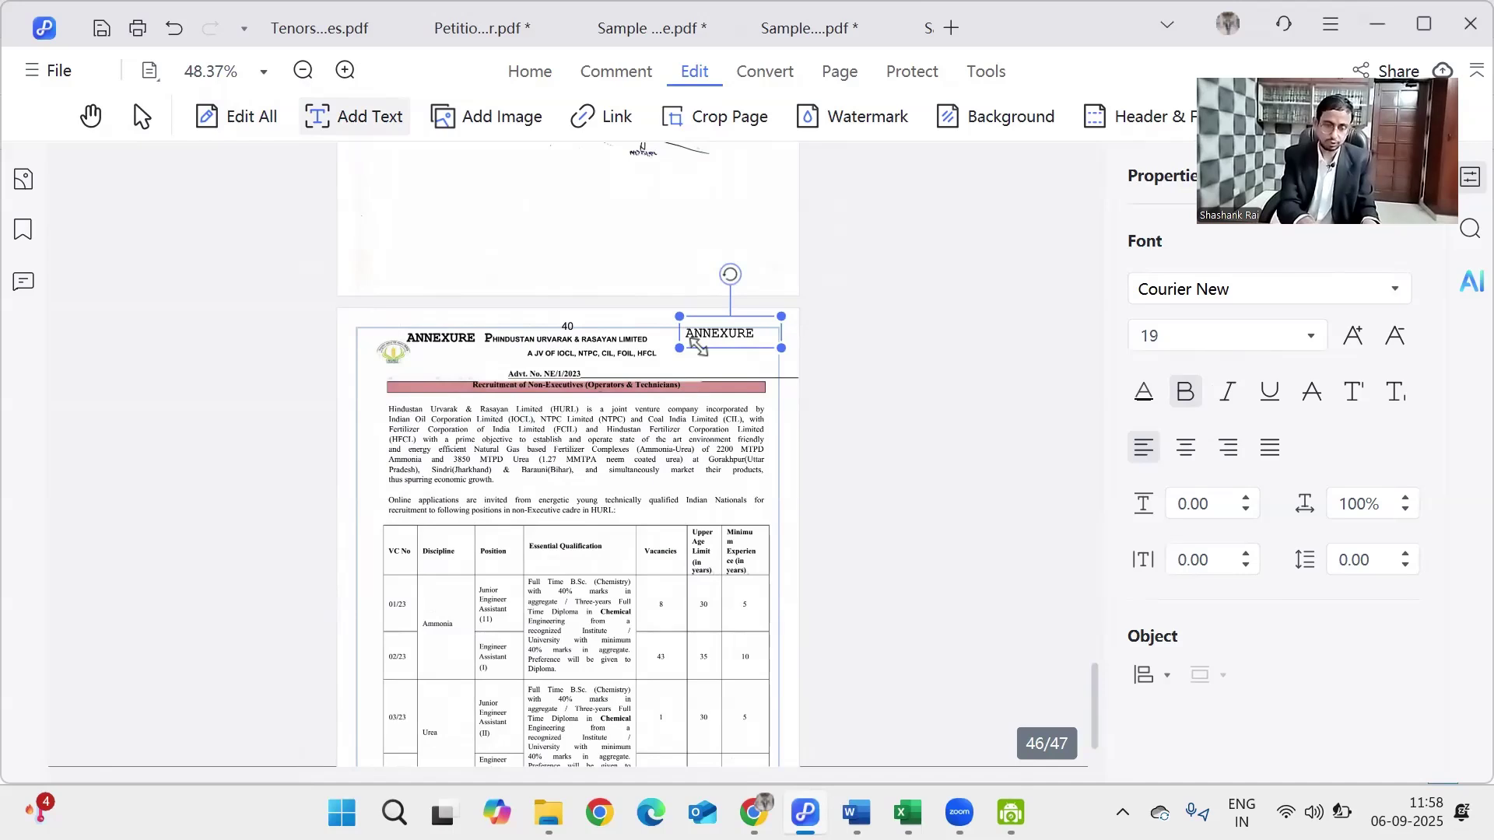
{"action": "type", "text": " P-2"}
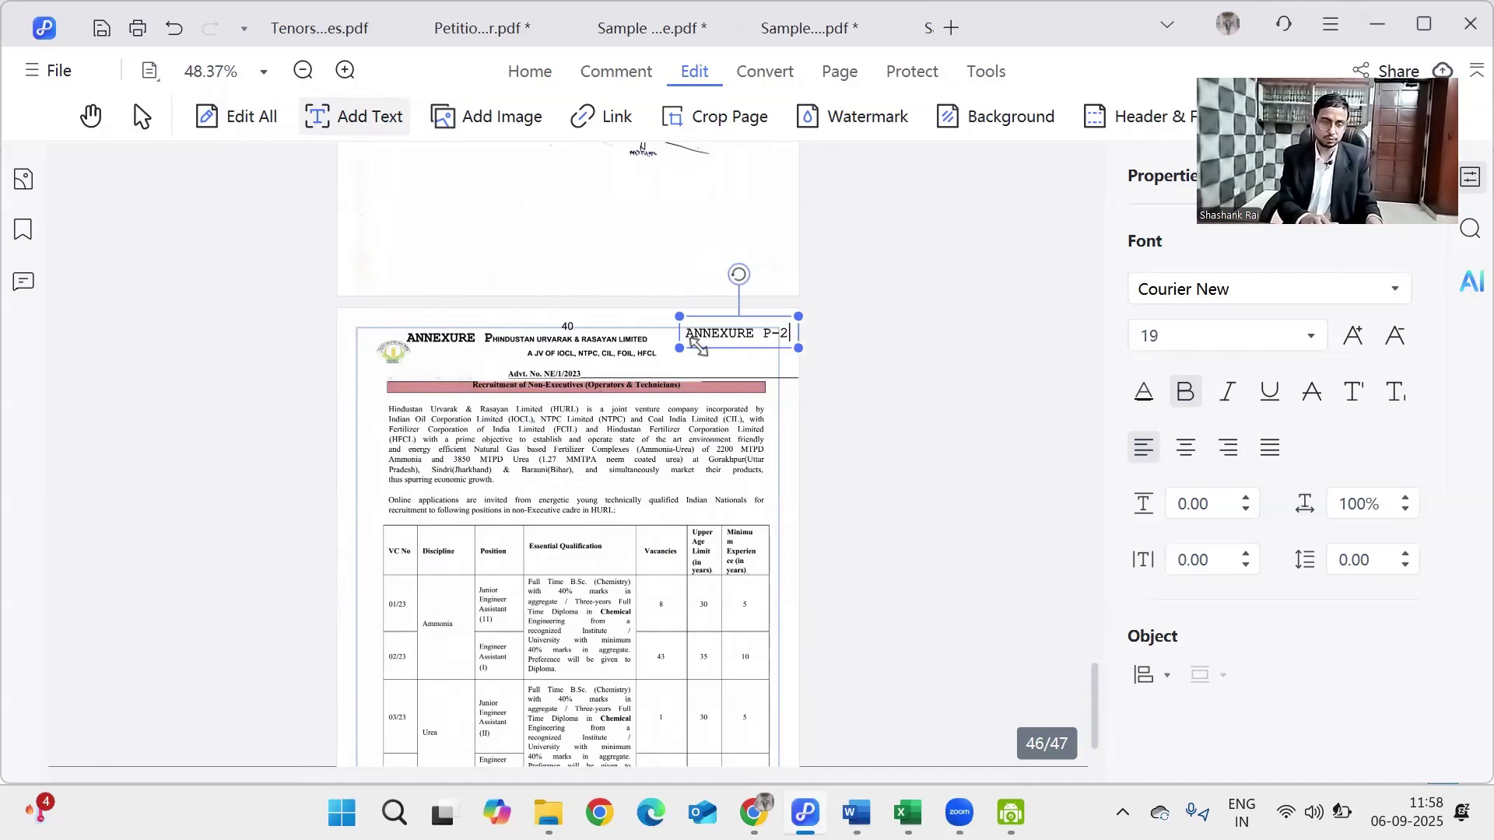
- Change the font of the added ANNEXURE P-2 text to Arial Black
{"action": "key", "text": "ctrl+a"}
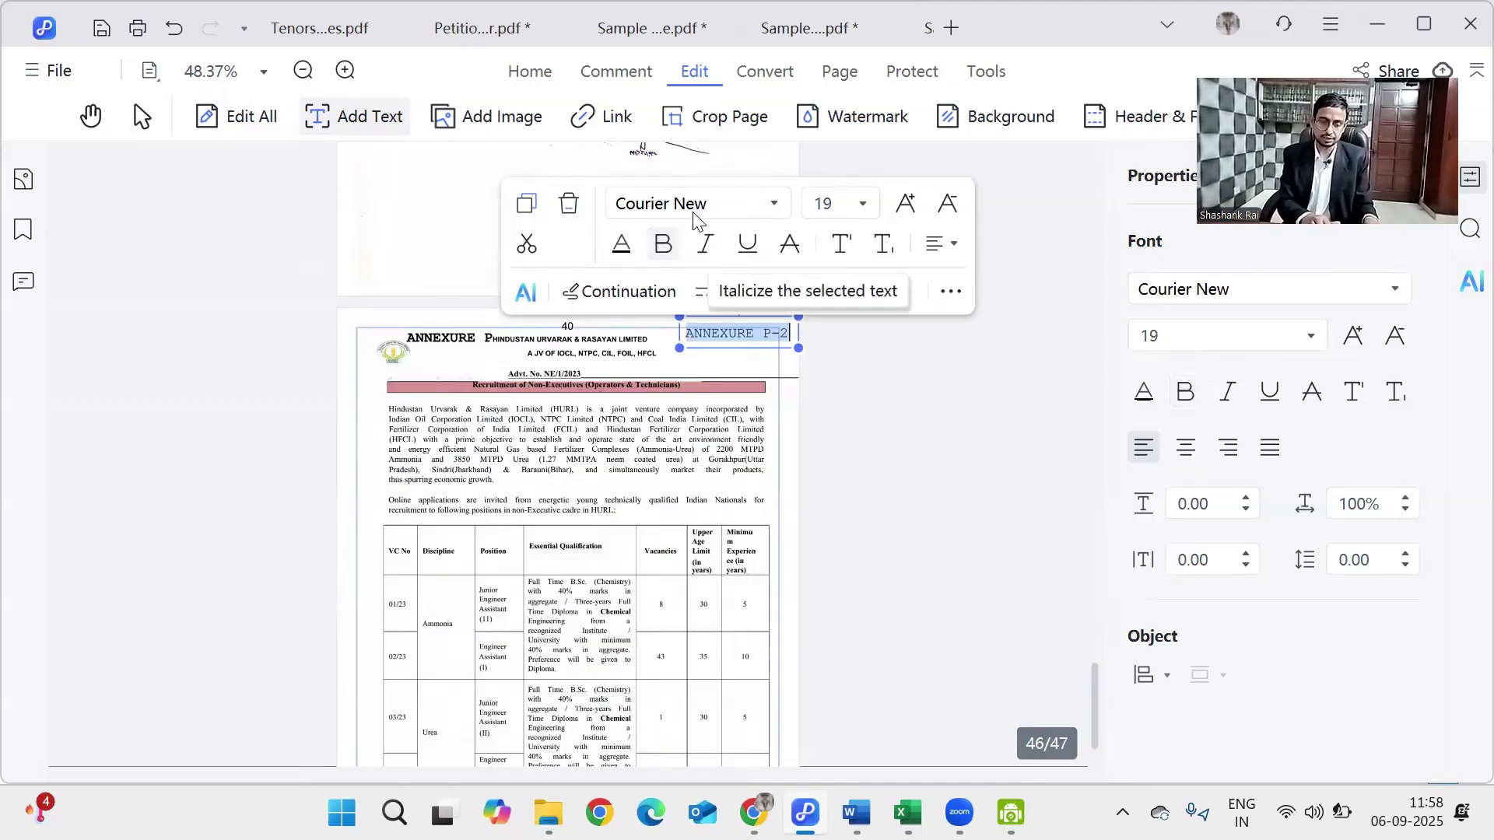
{"action": "left_click", "coordinate": [750, 210]}
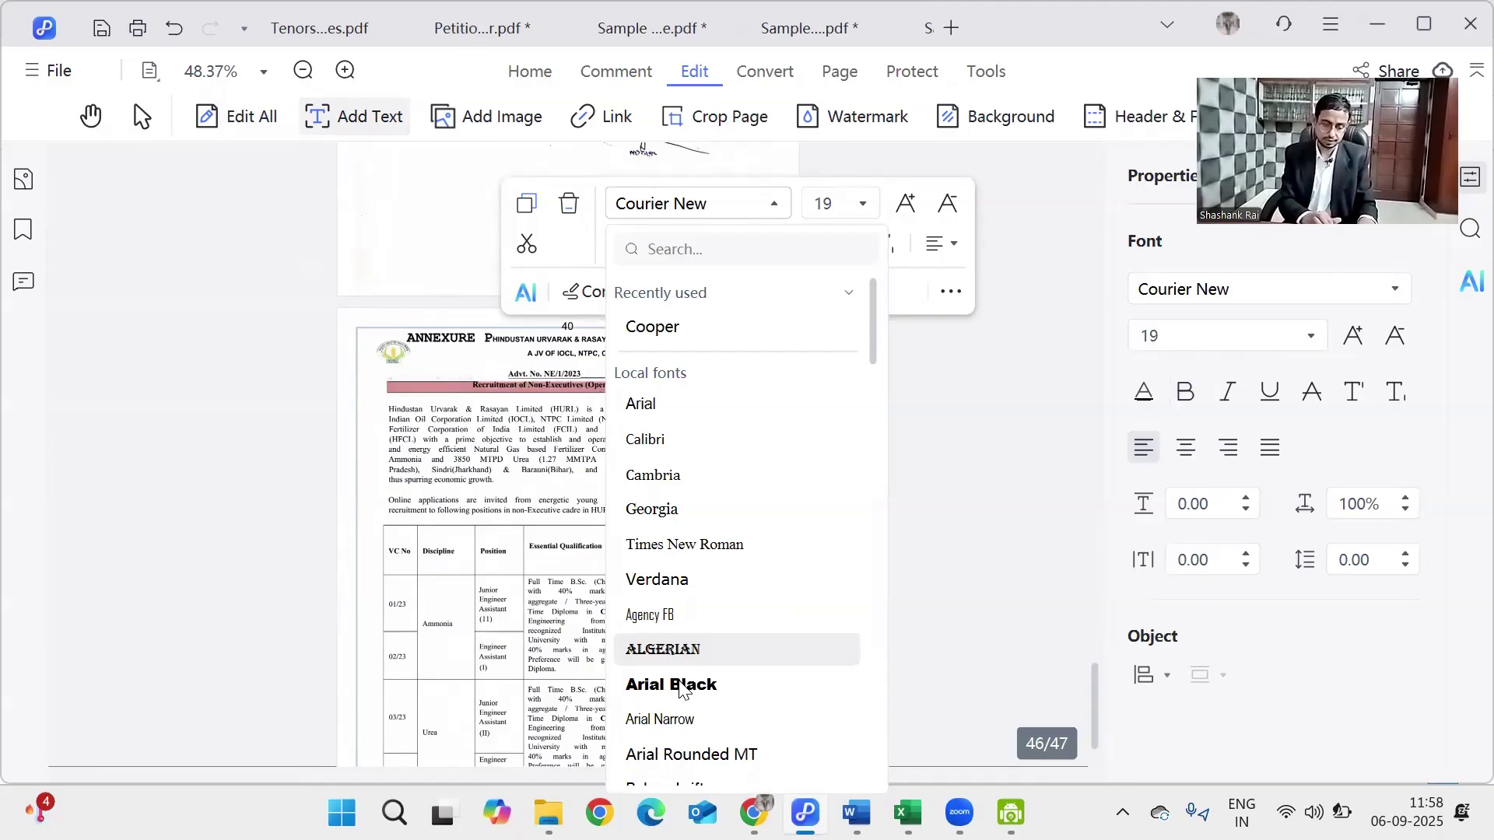
{"action": "left_click", "coordinate": [674, 697]}
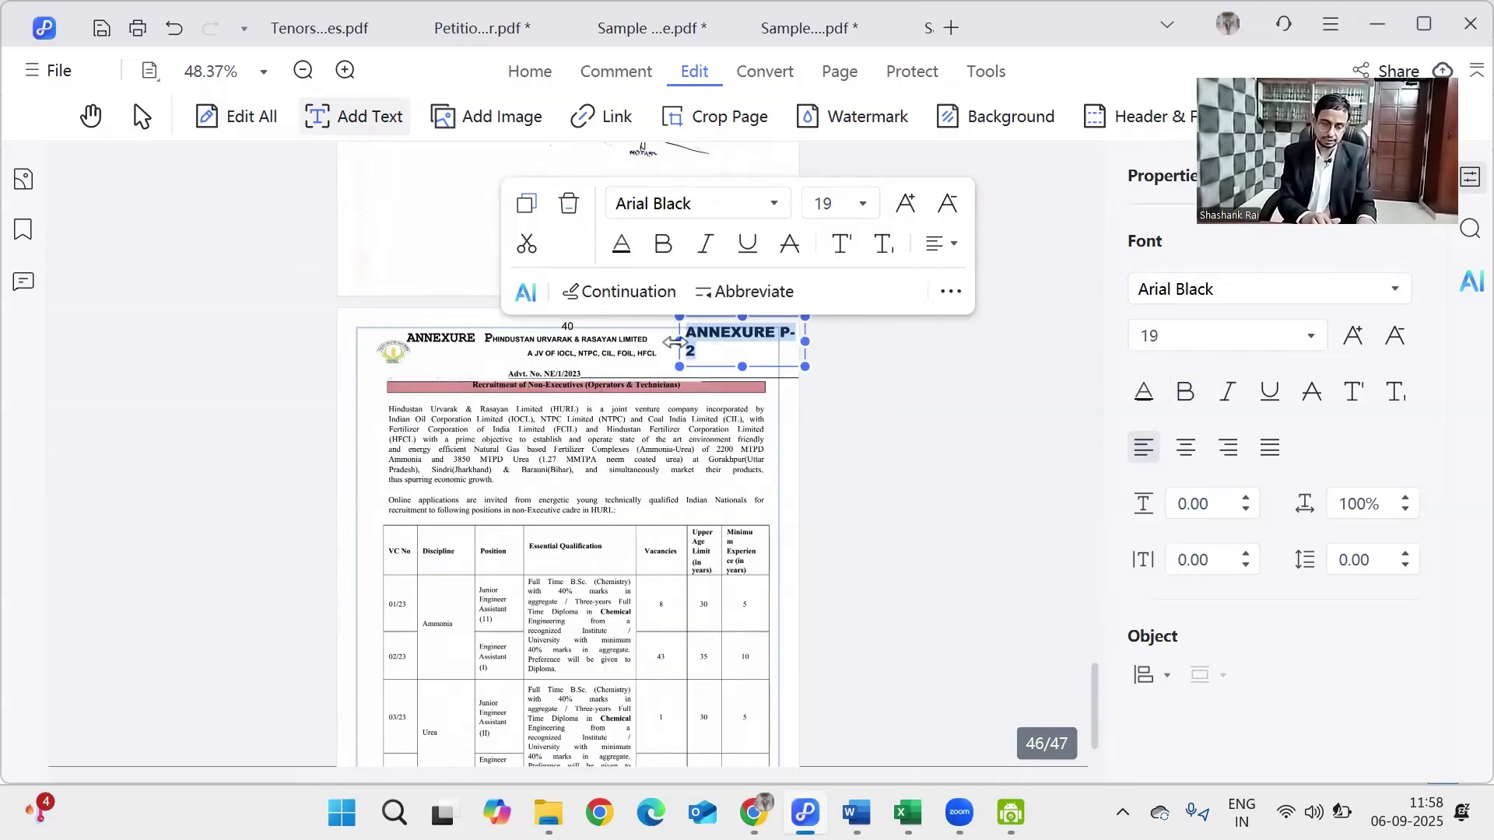
- Widen the ANNEXURE P-2 text box in the page 46 header so its text fits on one line
{"action": "left_click", "coordinate": [666, 341]}
{"action": "left_click_drag", "start_coordinate": [666, 341], "coordinate": [667, 340]}
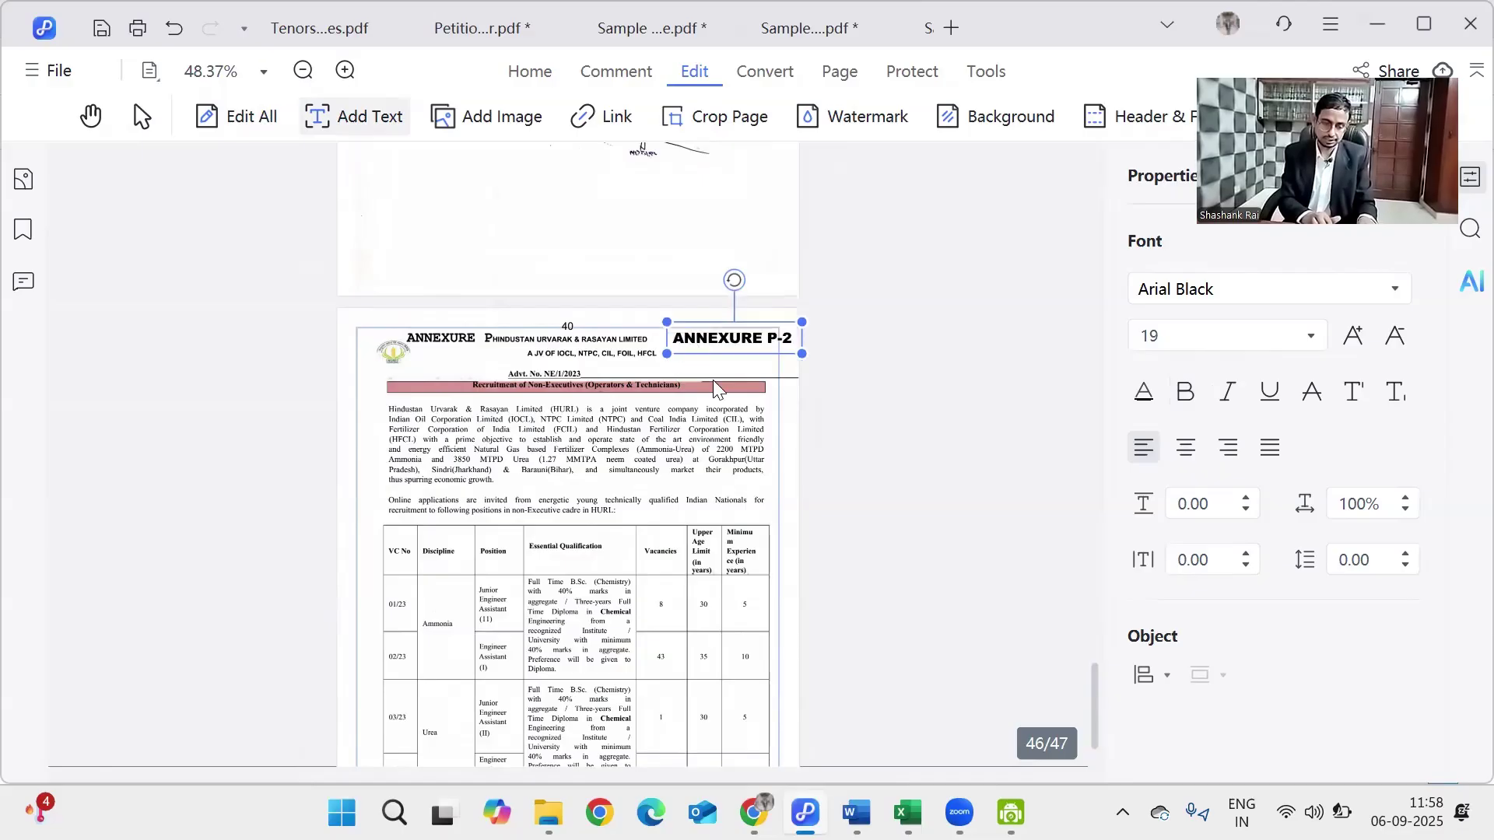
{"action": "left_click", "coordinate": [713, 381]}
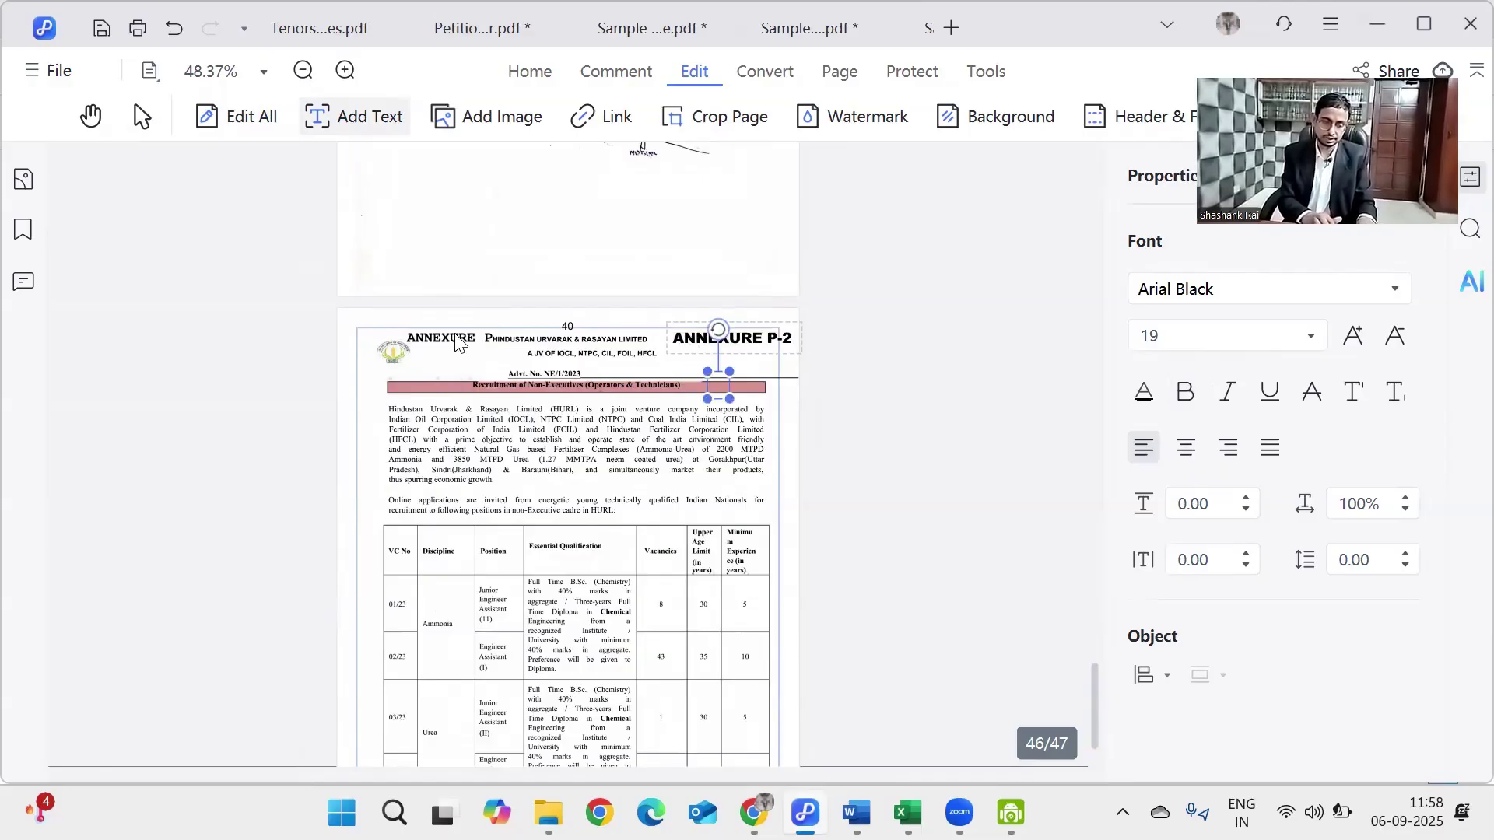
- Try to select and remove the remaining ANNEXURE P heading beside the company logo on page 46
{"action": "left_click", "coordinate": [456, 333]}
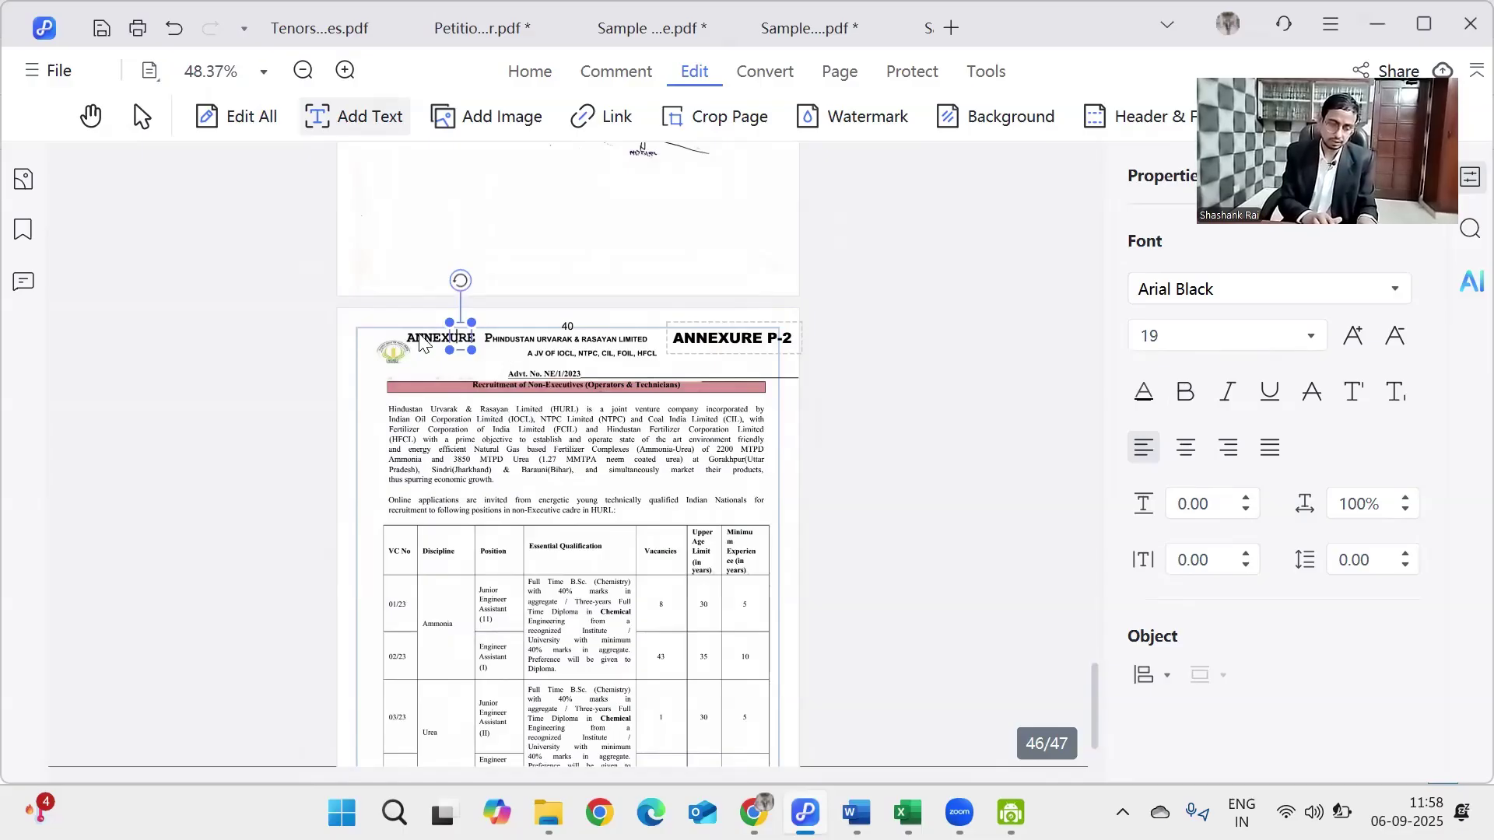
{"action": "left_click_drag", "start_coordinate": [463, 341], "coordinate": [427, 340]}
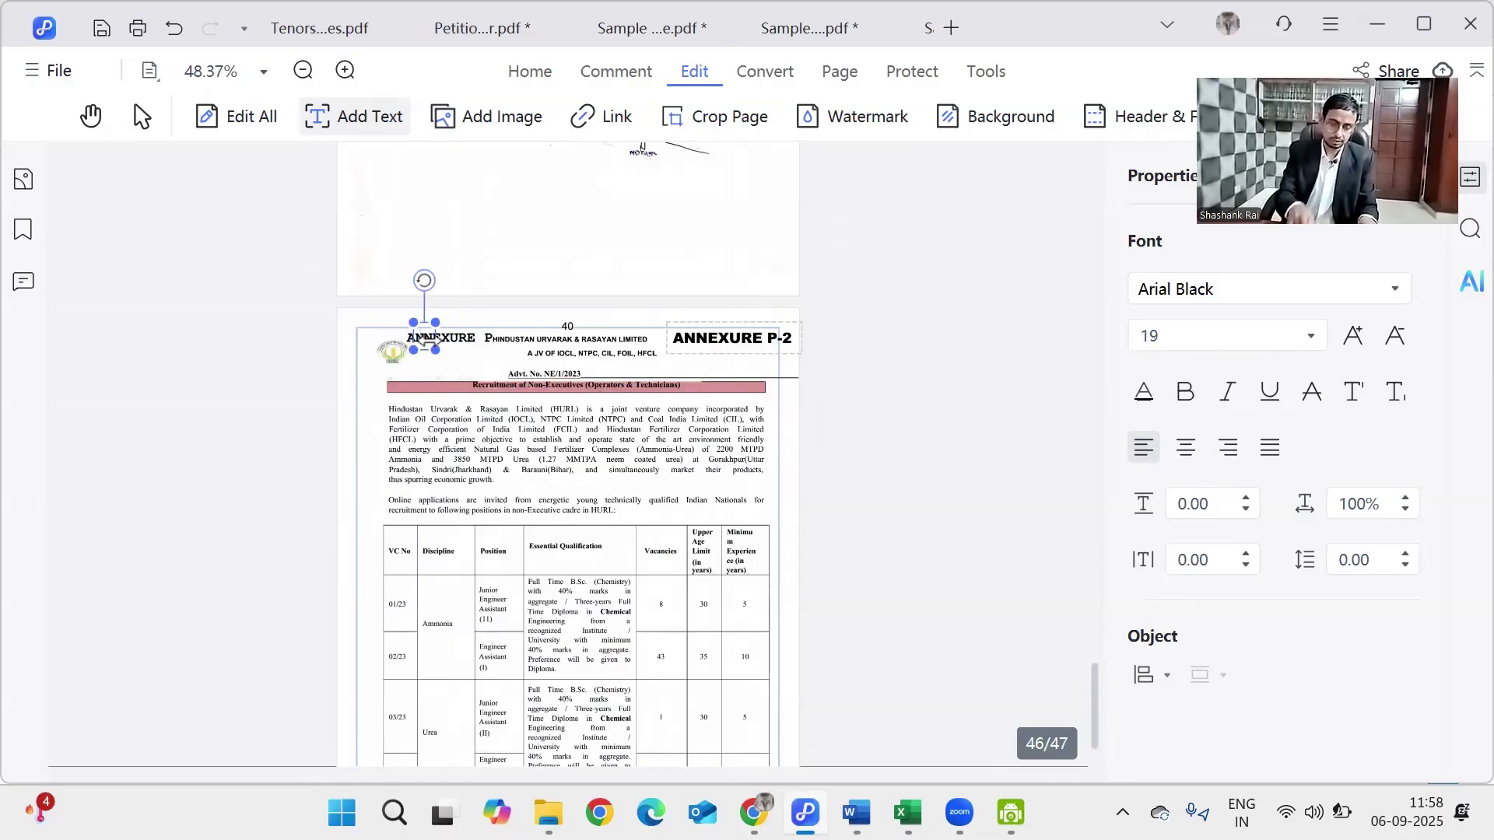
{"action": "key", "text": "Delete"}
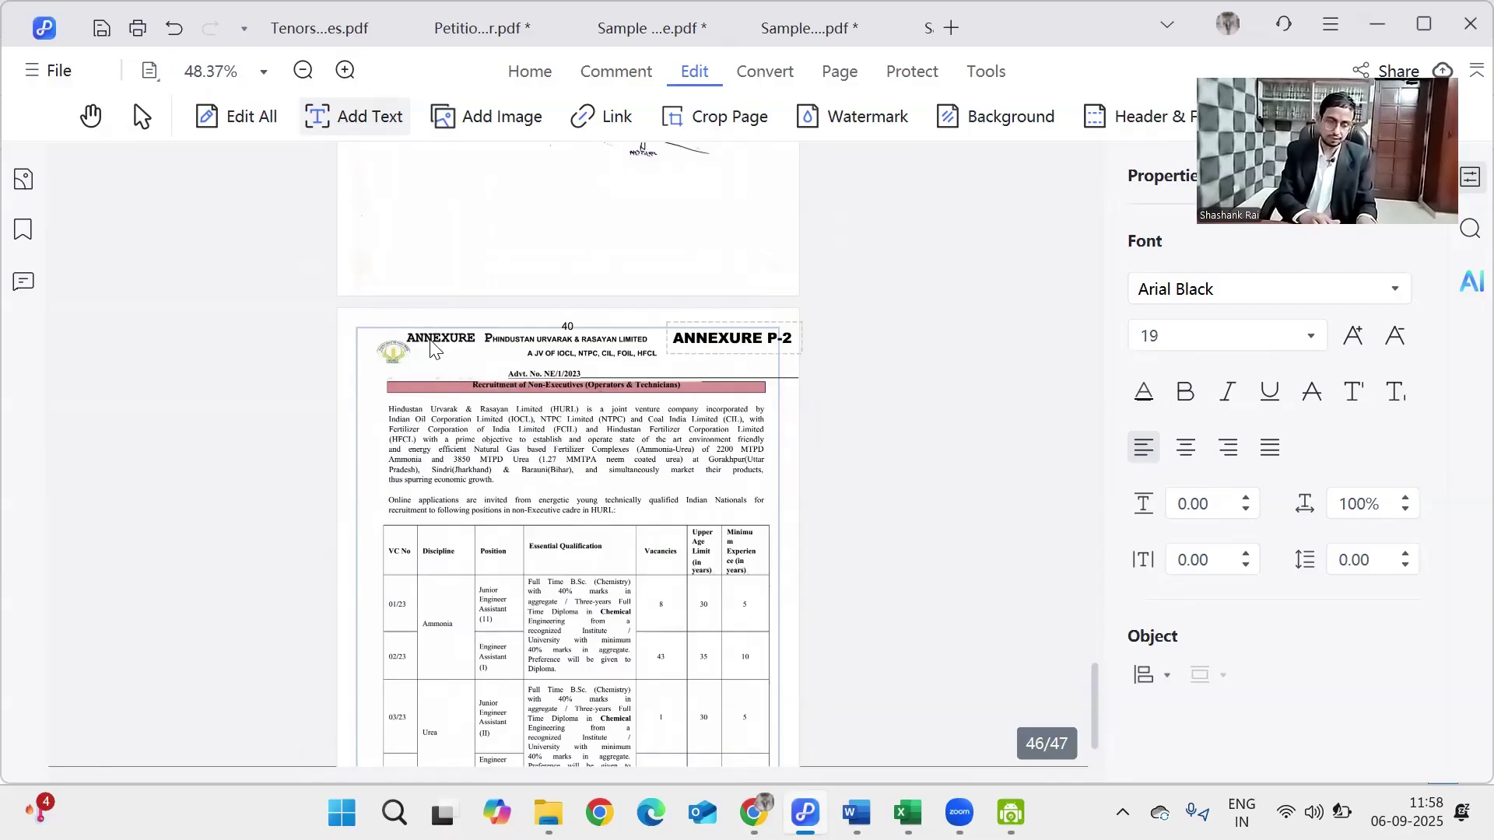
{"action": "left_click", "coordinate": [432, 342]}
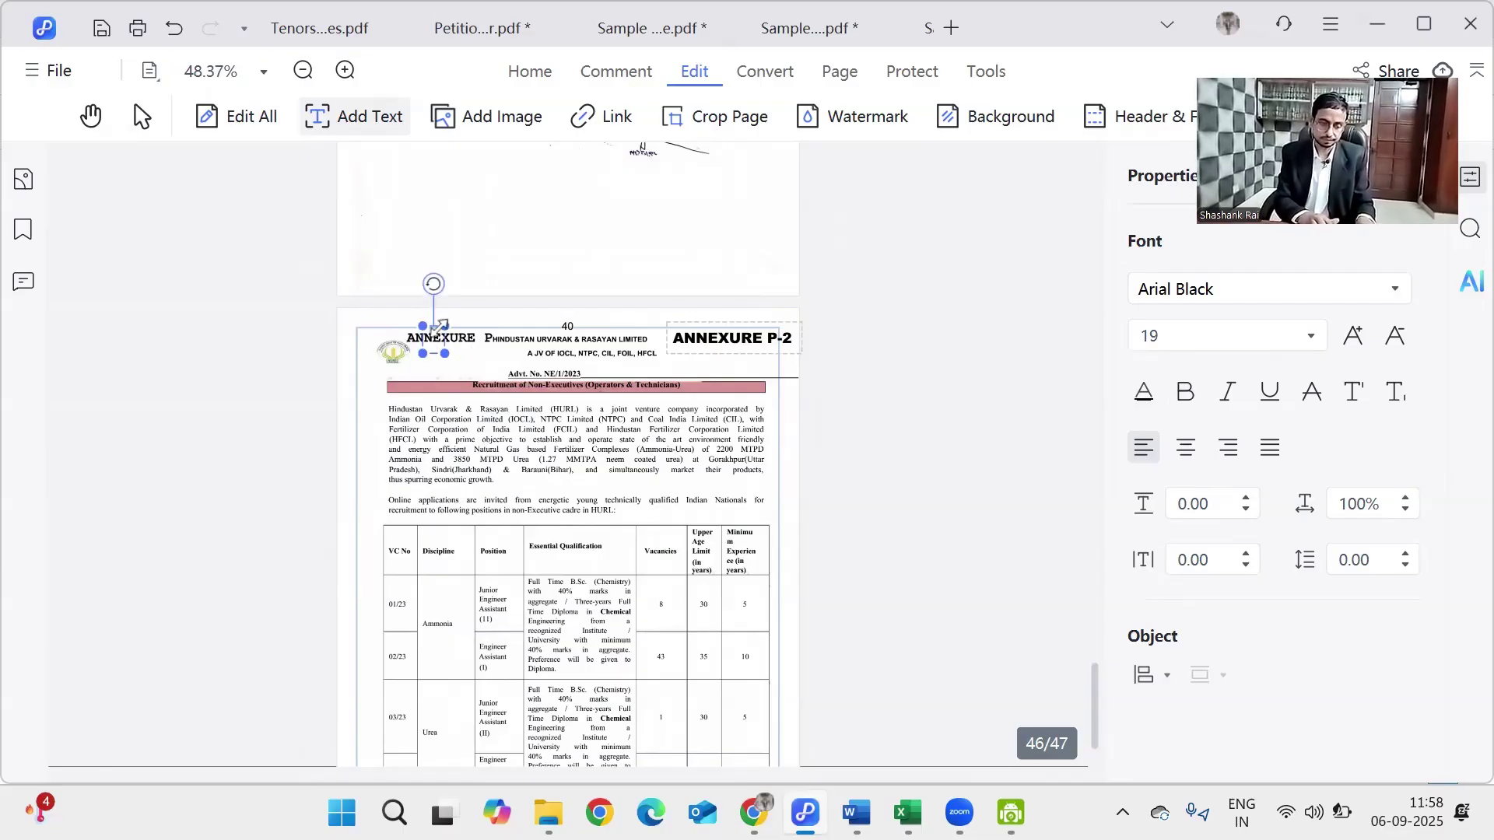
{"action": "left_click", "coordinate": [482, 345]}
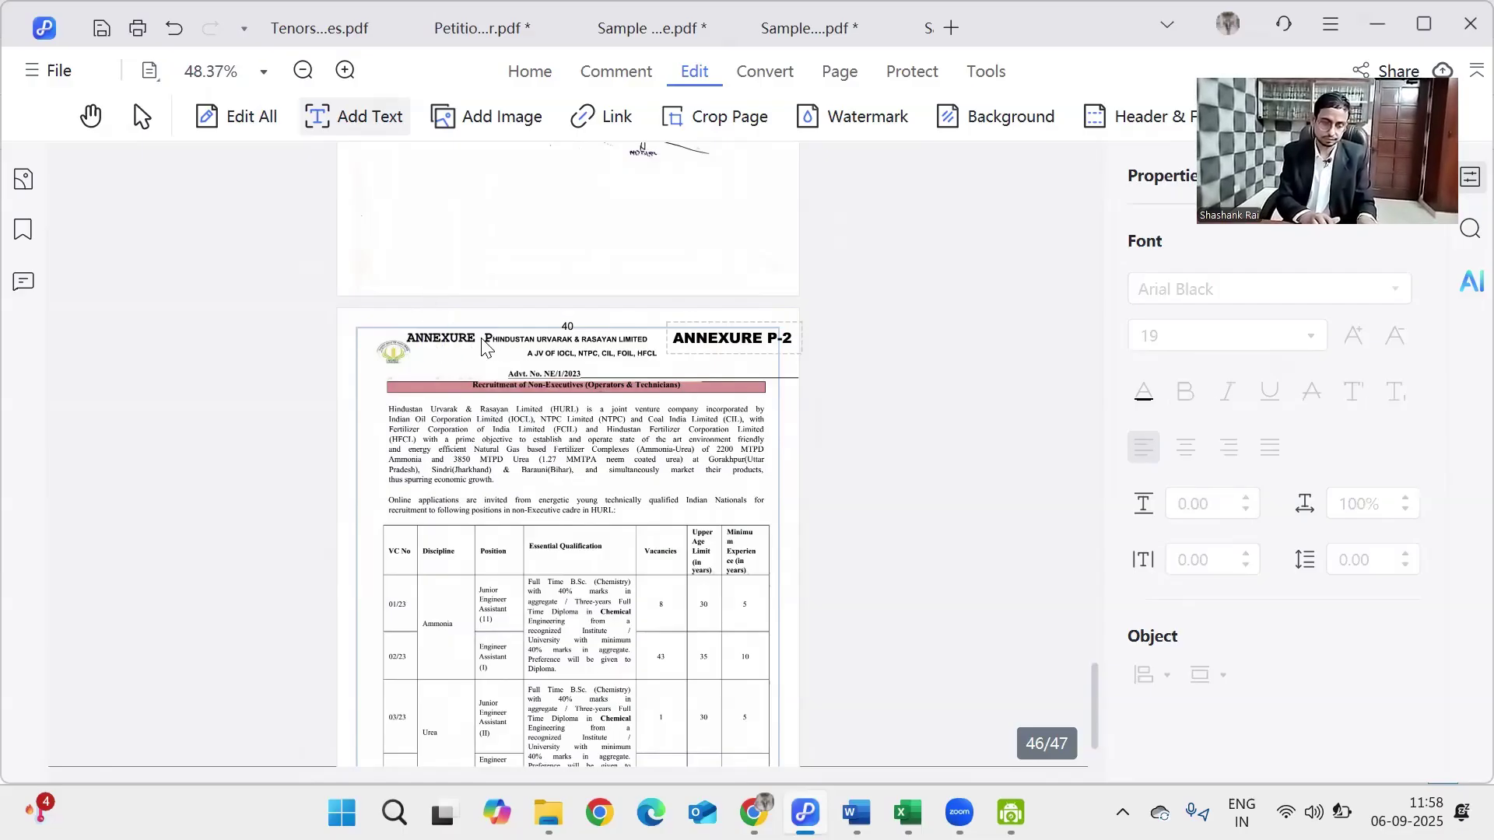
{"action": "left_click", "coordinate": [486, 343]}
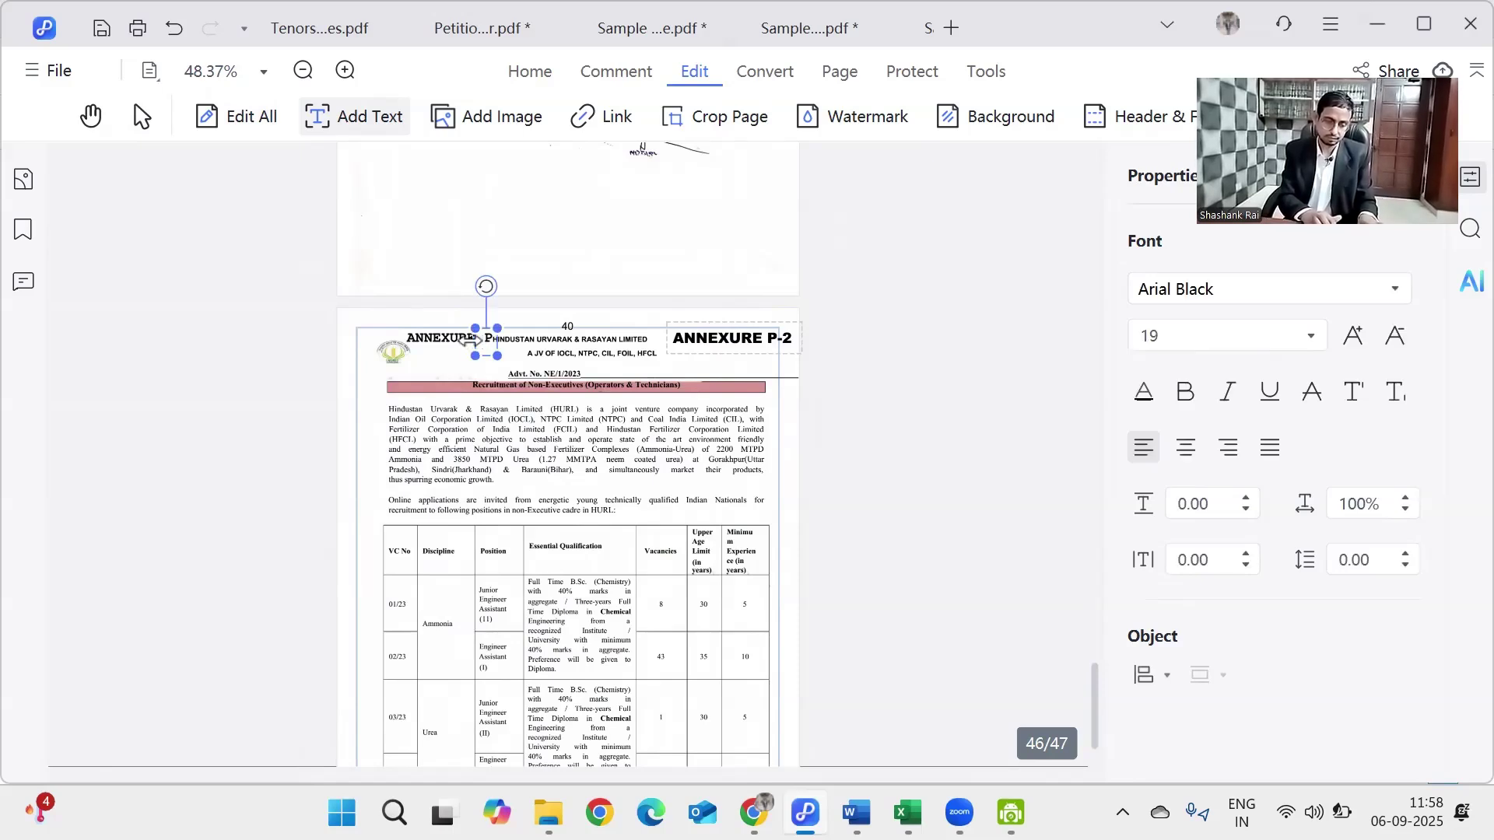
{"action": "left_click_drag", "start_coordinate": [382, 338], "coordinate": [404, 339]}
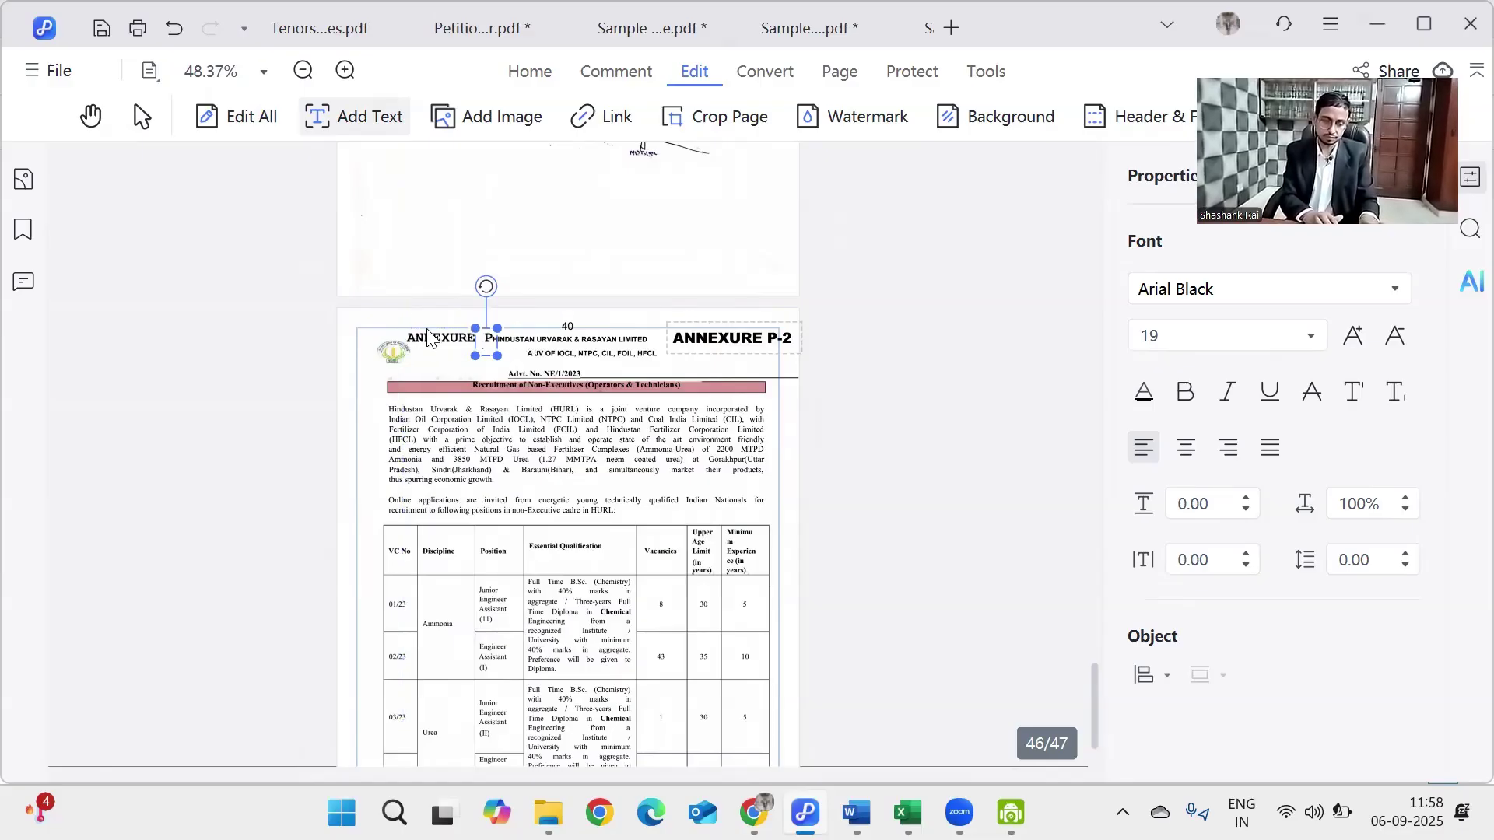
- Delete the added ANNEXURE P-2 text from the header of page 46
{"action": "left_click", "coordinate": [742, 340]}
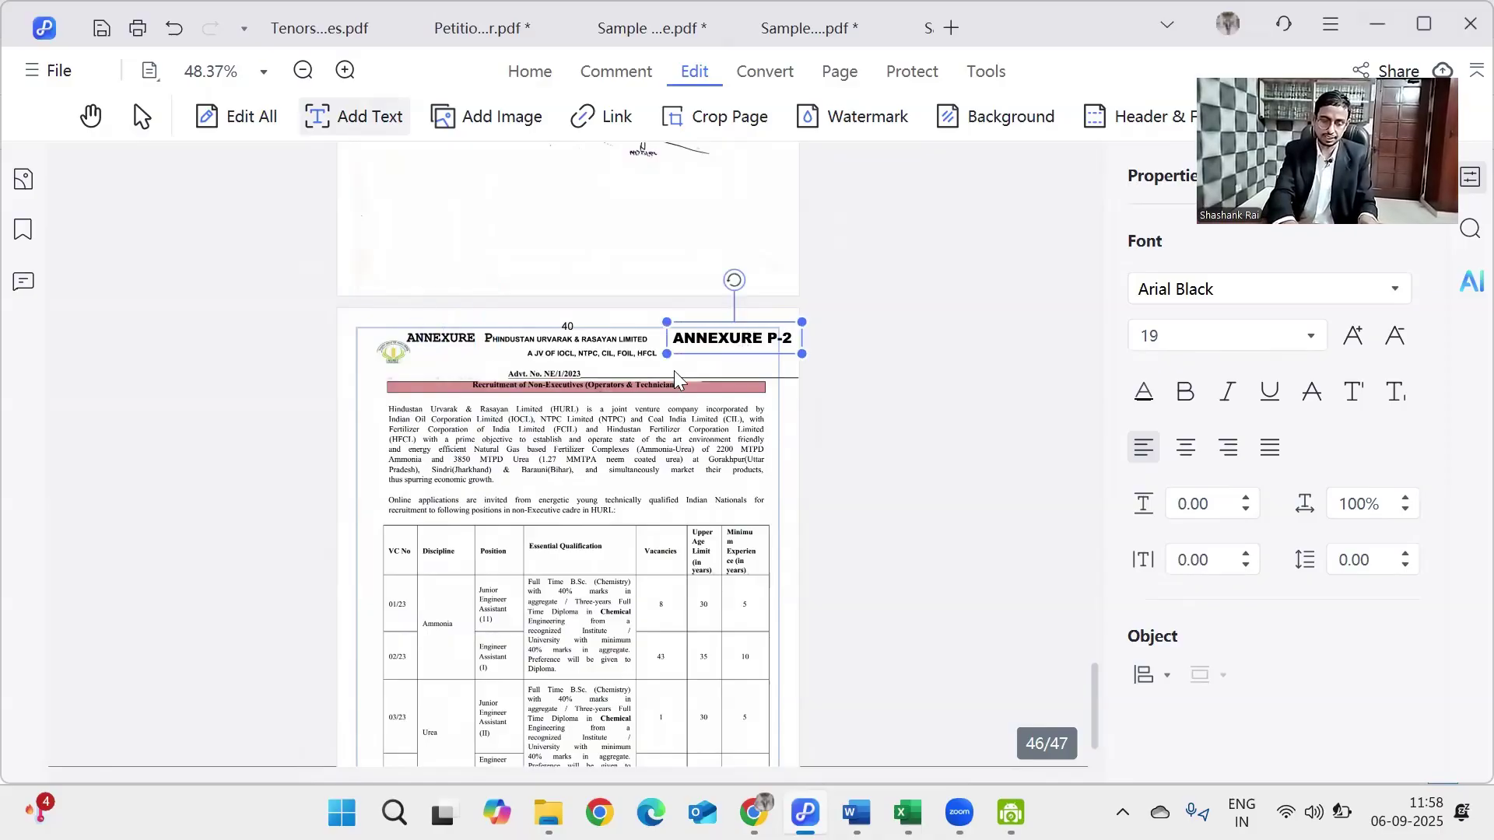
{"action": "key", "text": "Delete"}
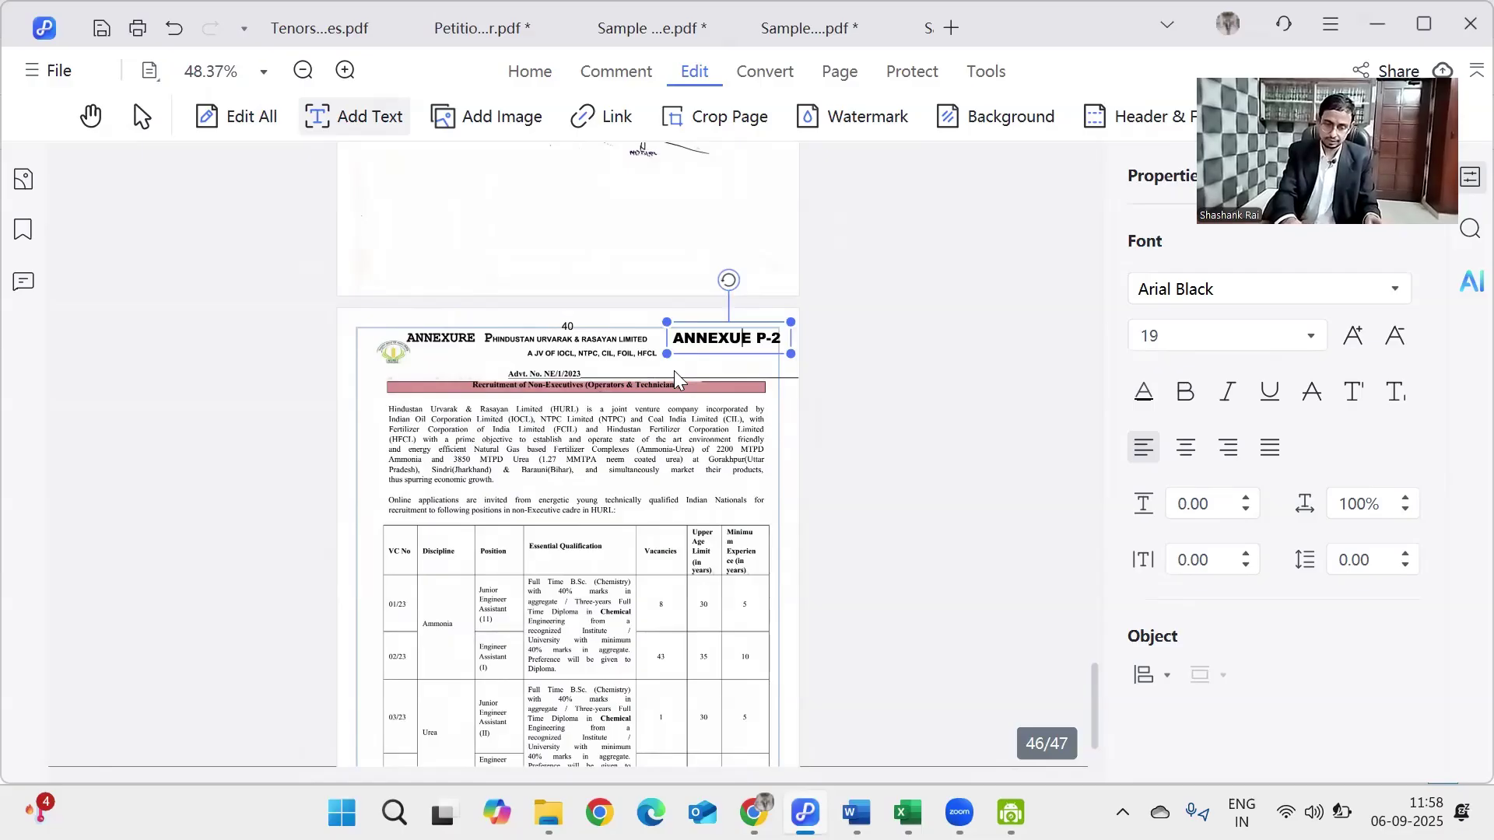
{"action": "left_click", "coordinate": [683, 358]}
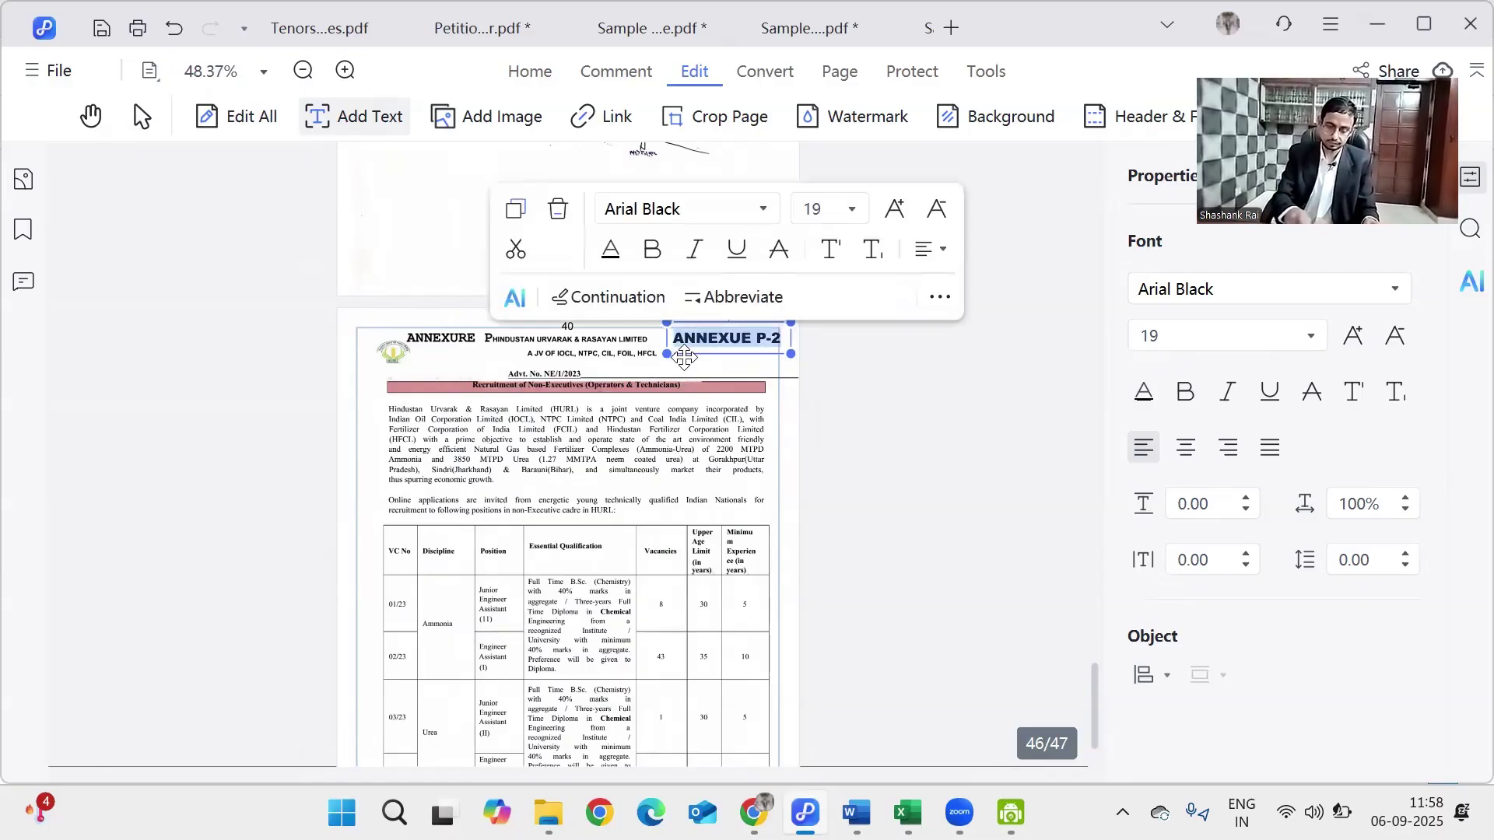
{"action": "key", "text": "Delete"}
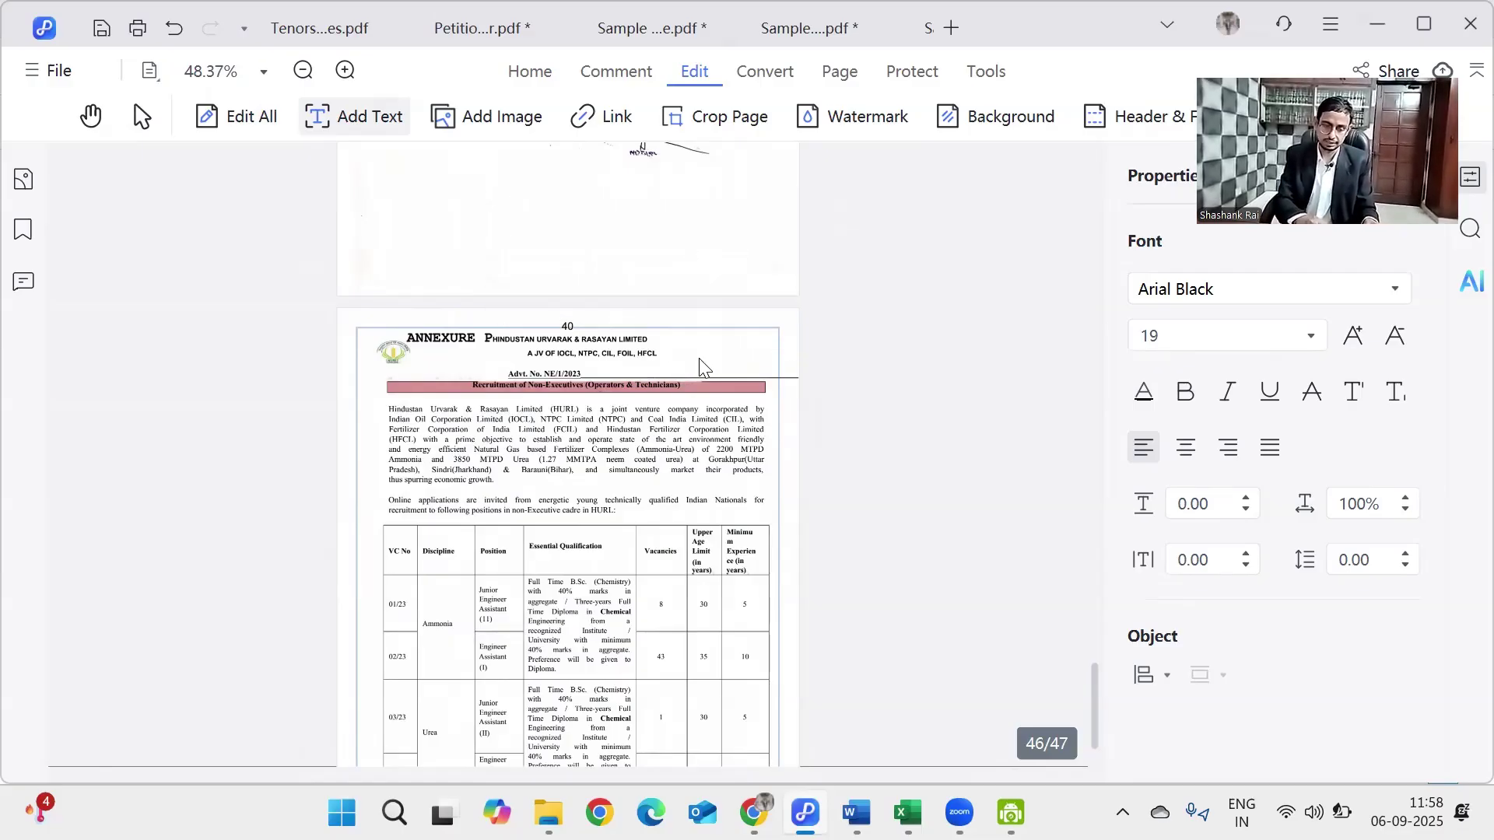
{"action": "left_click", "coordinate": [455, 343]}
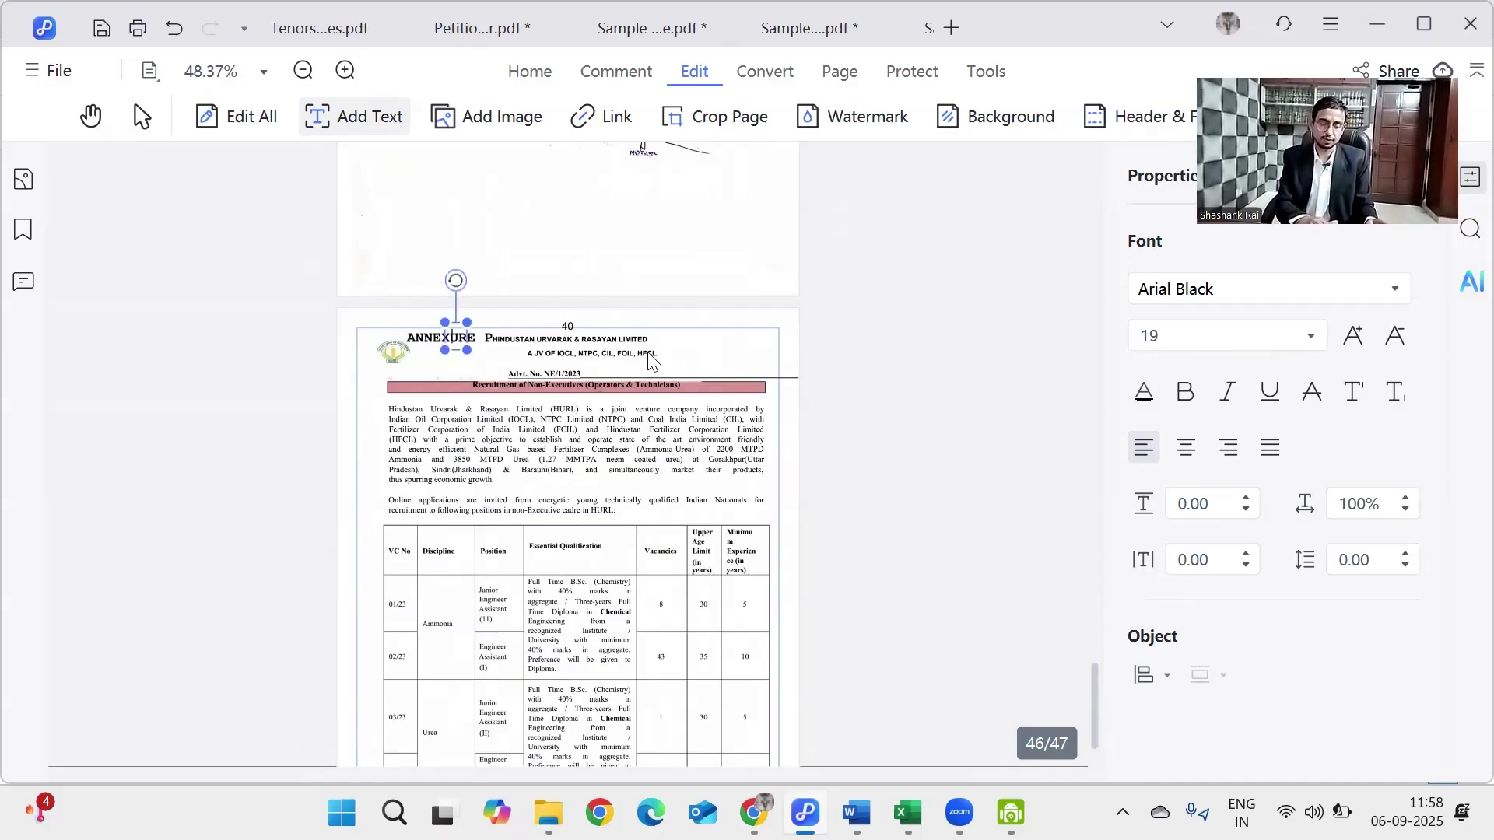
- Add a bookmark named "INDEX" on page 1 of the petition
{"action": "scroll", "coordinate": [648, 359], "scroll_direction": "down", "scroll_amount": 5}
{"action": "scroll", "coordinate": [649, 360], "scroll_direction": "up", "scroll_amount": 4}
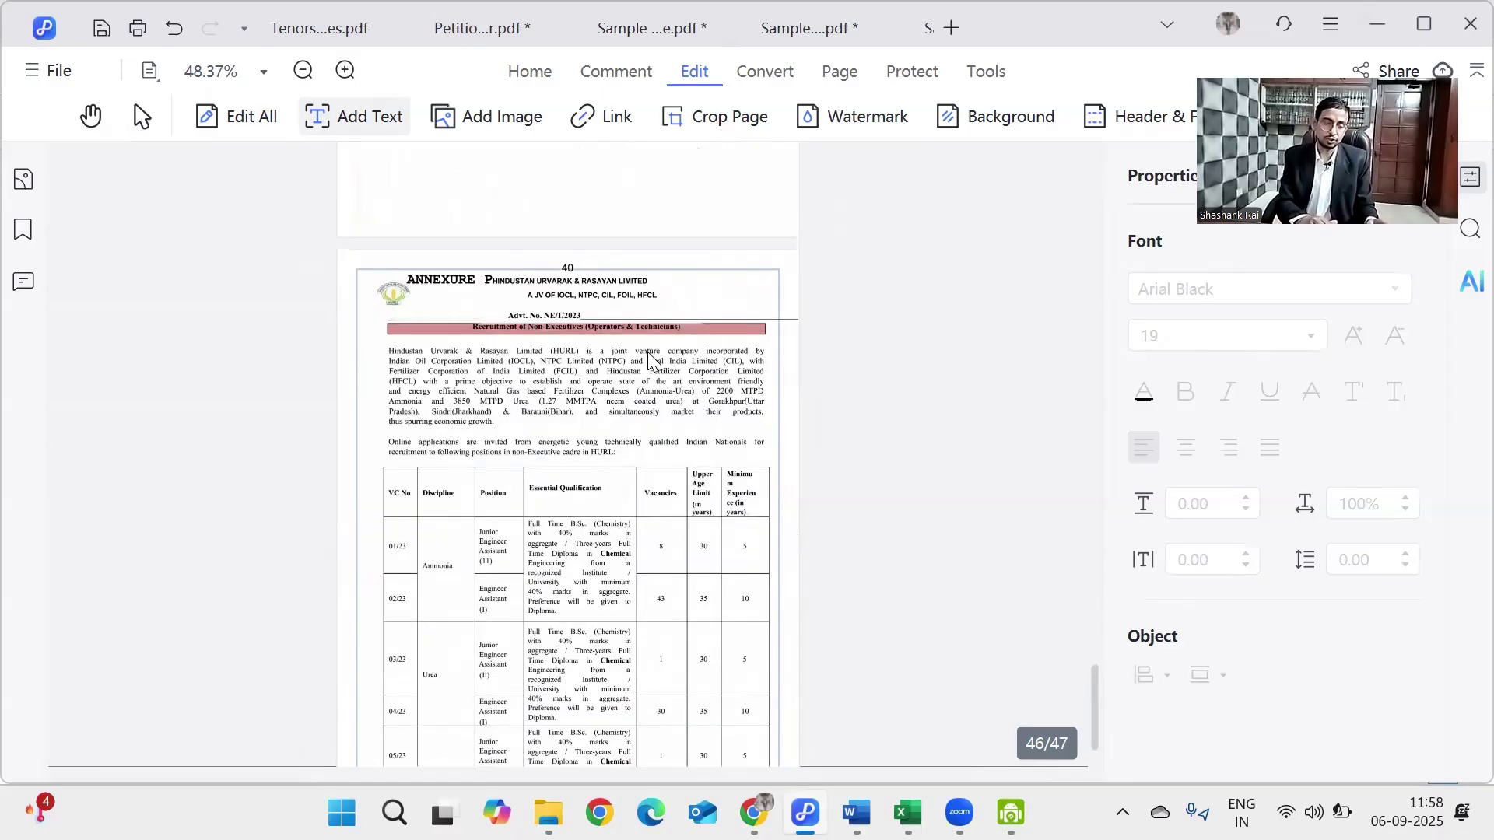
{"action": "scroll", "coordinate": [650, 359], "scroll_direction": "up", "scroll_amount": 7}
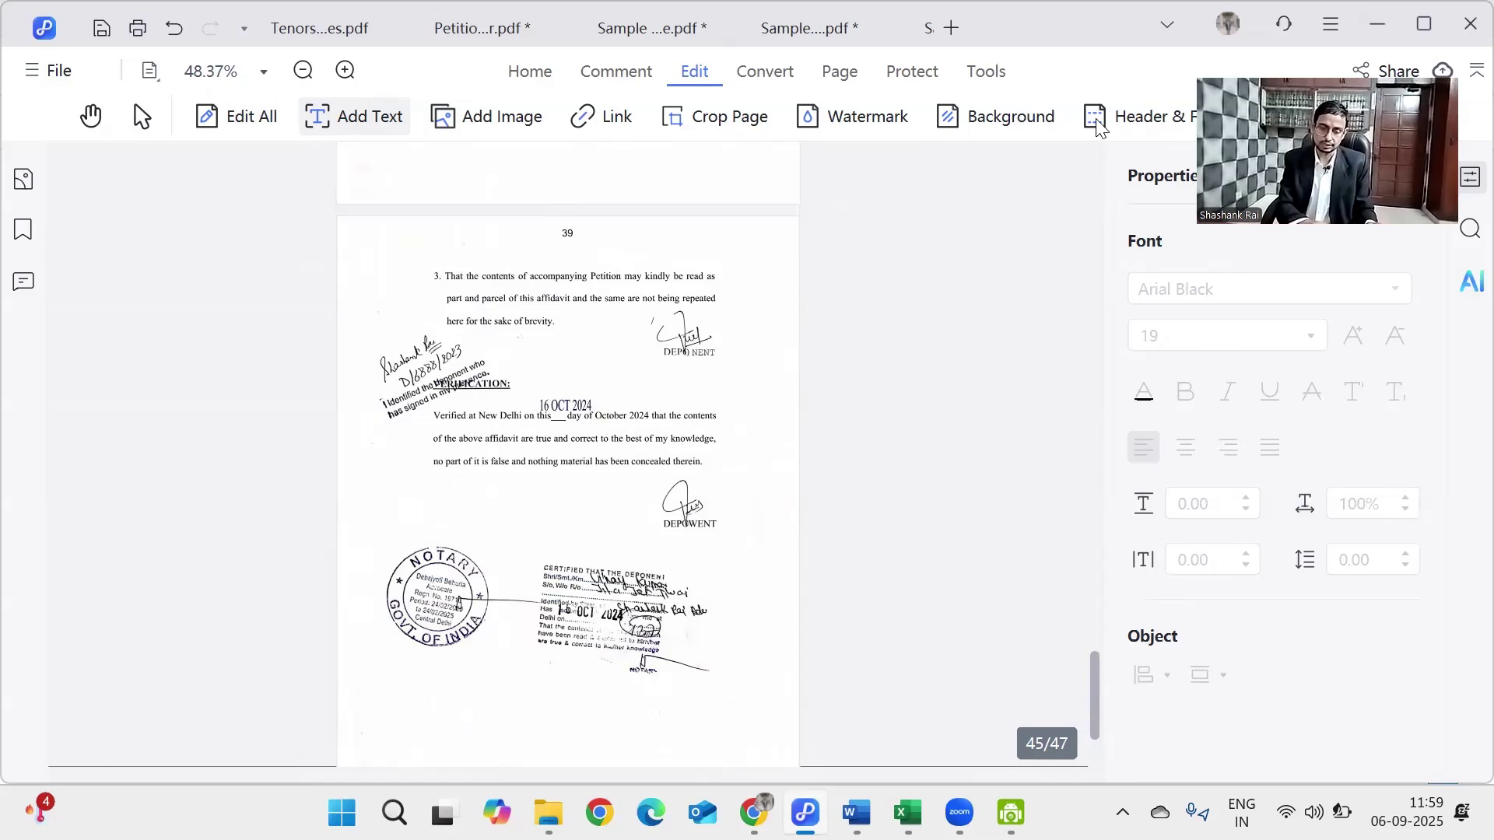
{"action": "left_click_drag", "start_coordinate": [1095, 695], "coordinate": [1096, 129]}
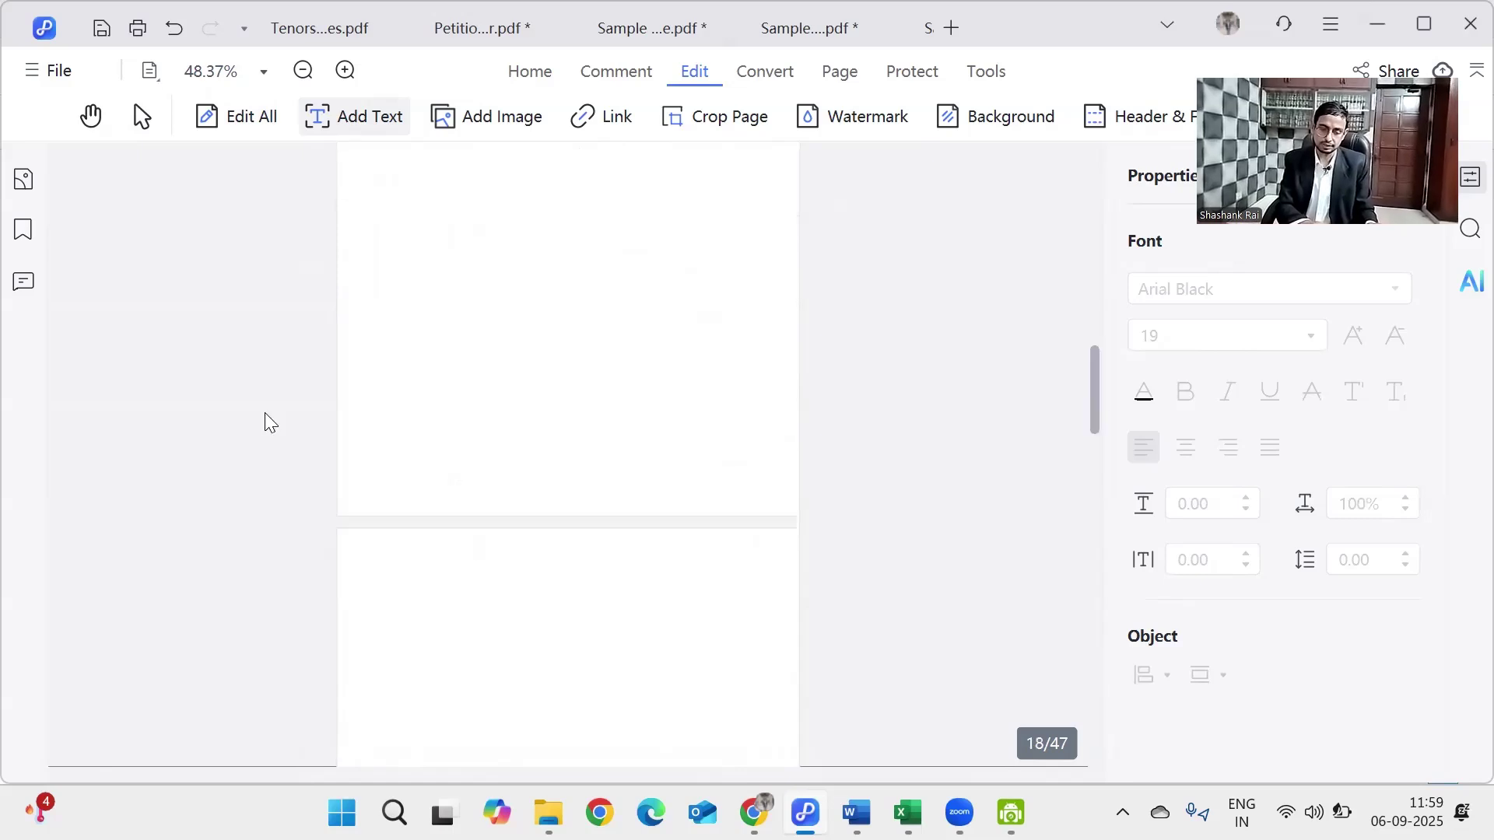
{"action": "left_click", "coordinate": [24, 232]}
{"action": "left_click", "coordinate": [115, 220]}
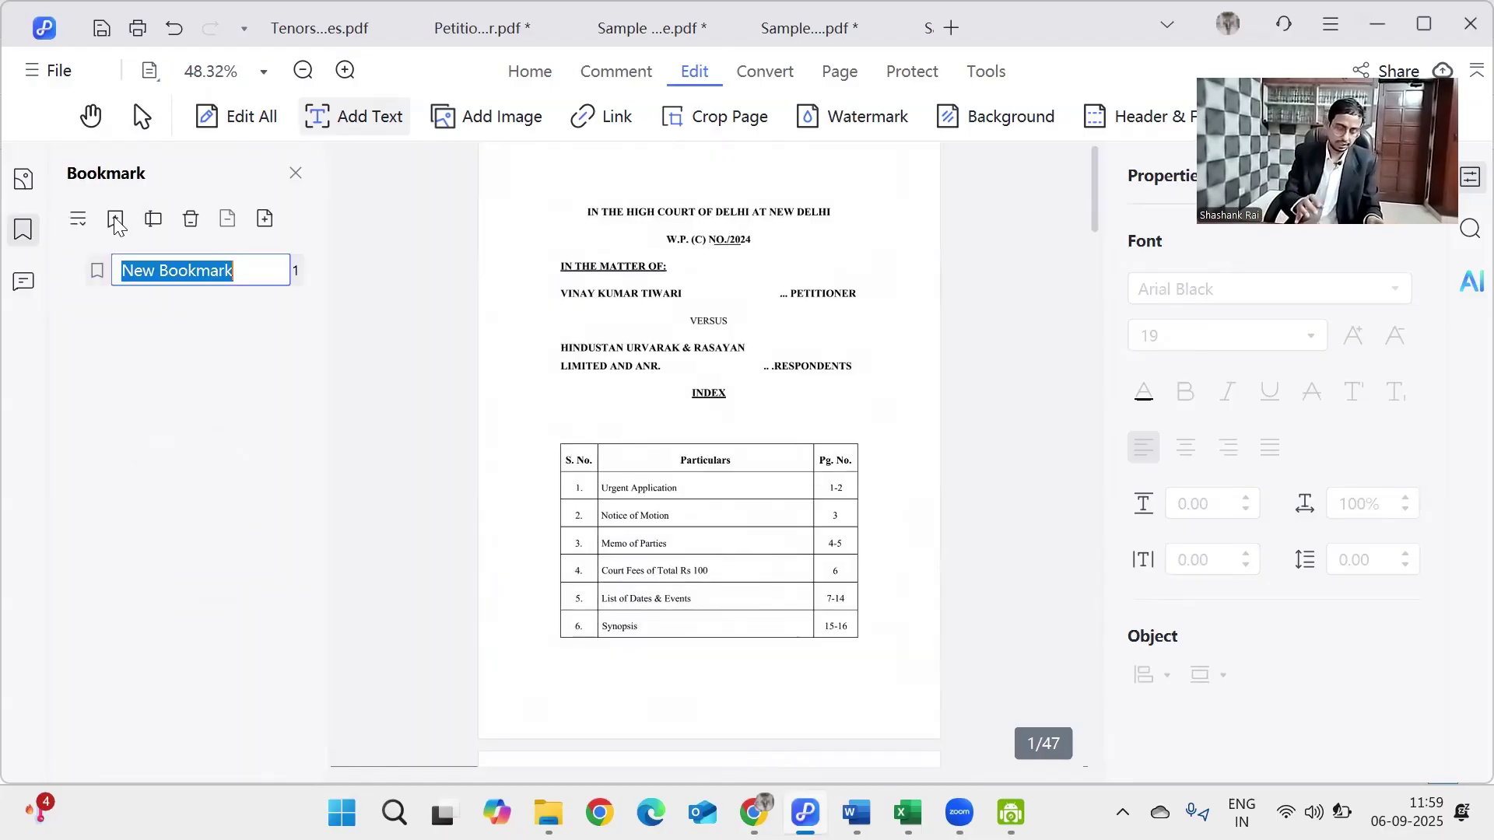
{"action": "key", "text": "BackSpace"}
{"action": "type", "text": "INDEX"}
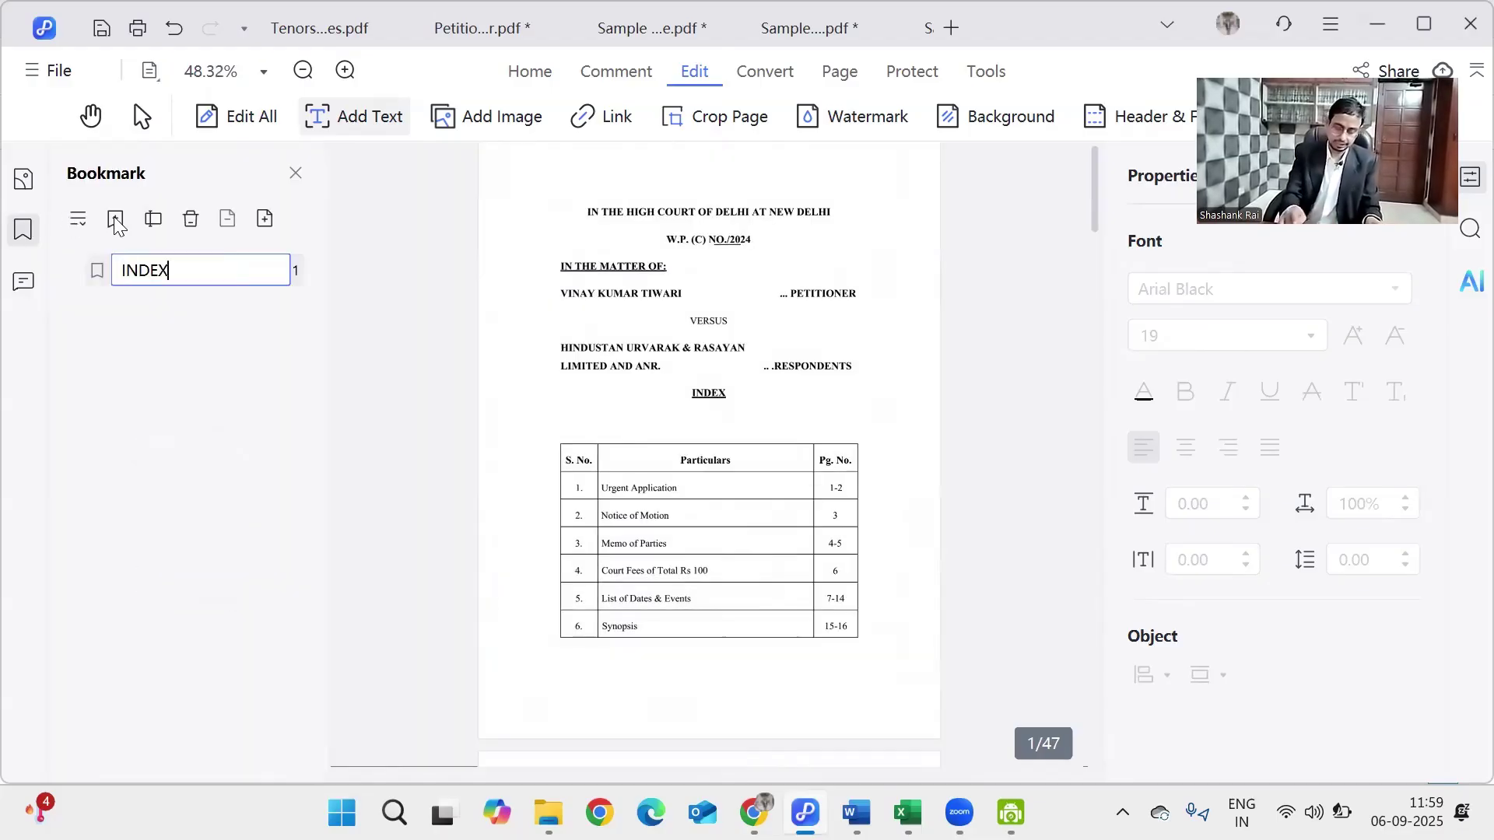
{"action": "key", "text": "Return"}
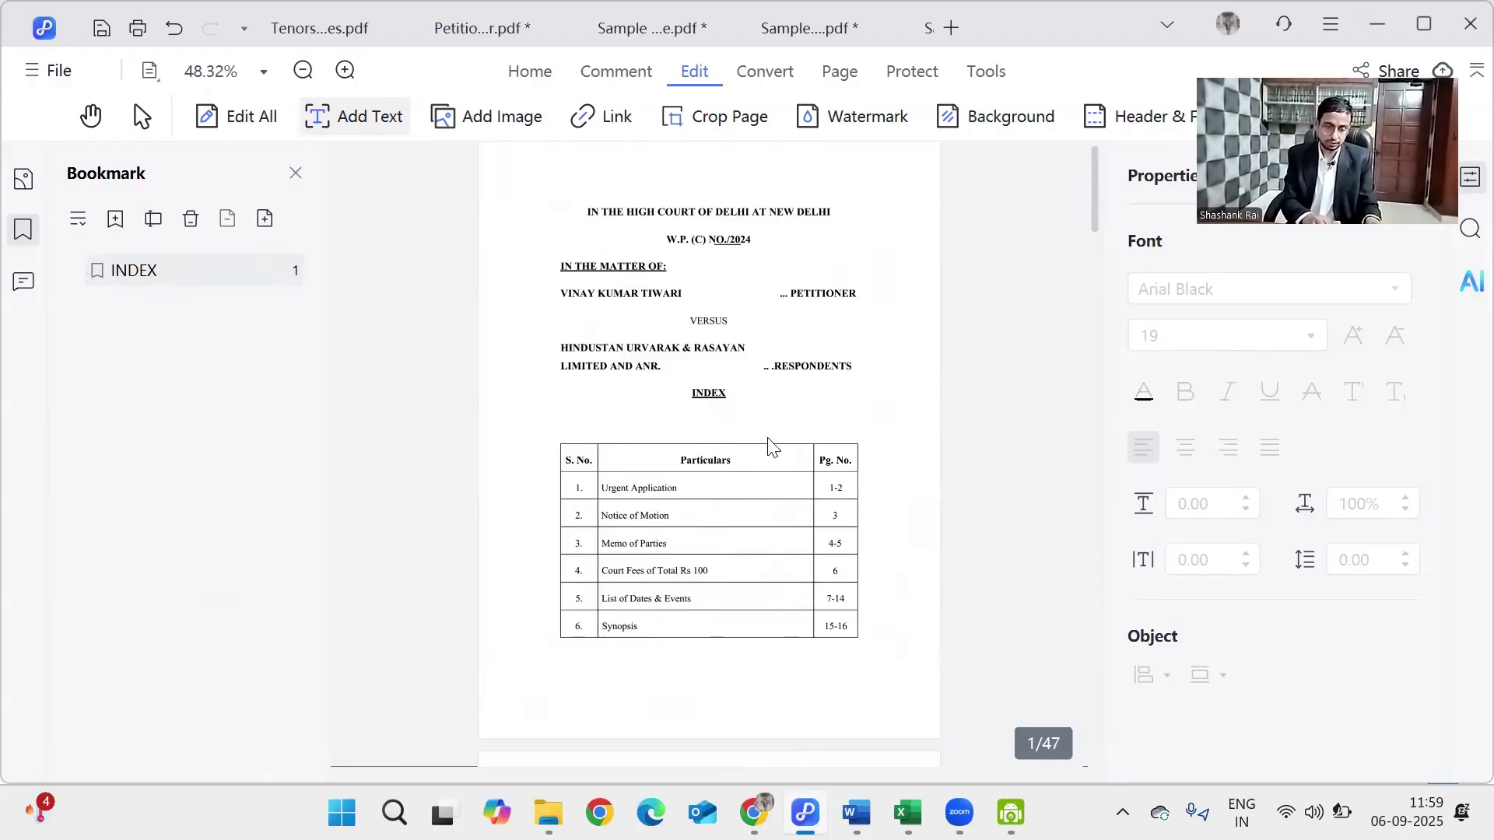
- Add a bookmark named "URGENT APPLICATION" on page 7, where the urgent application begins
{"action": "scroll", "coordinate": [768, 444], "scroll_direction": "down", "scroll_amount": 5}
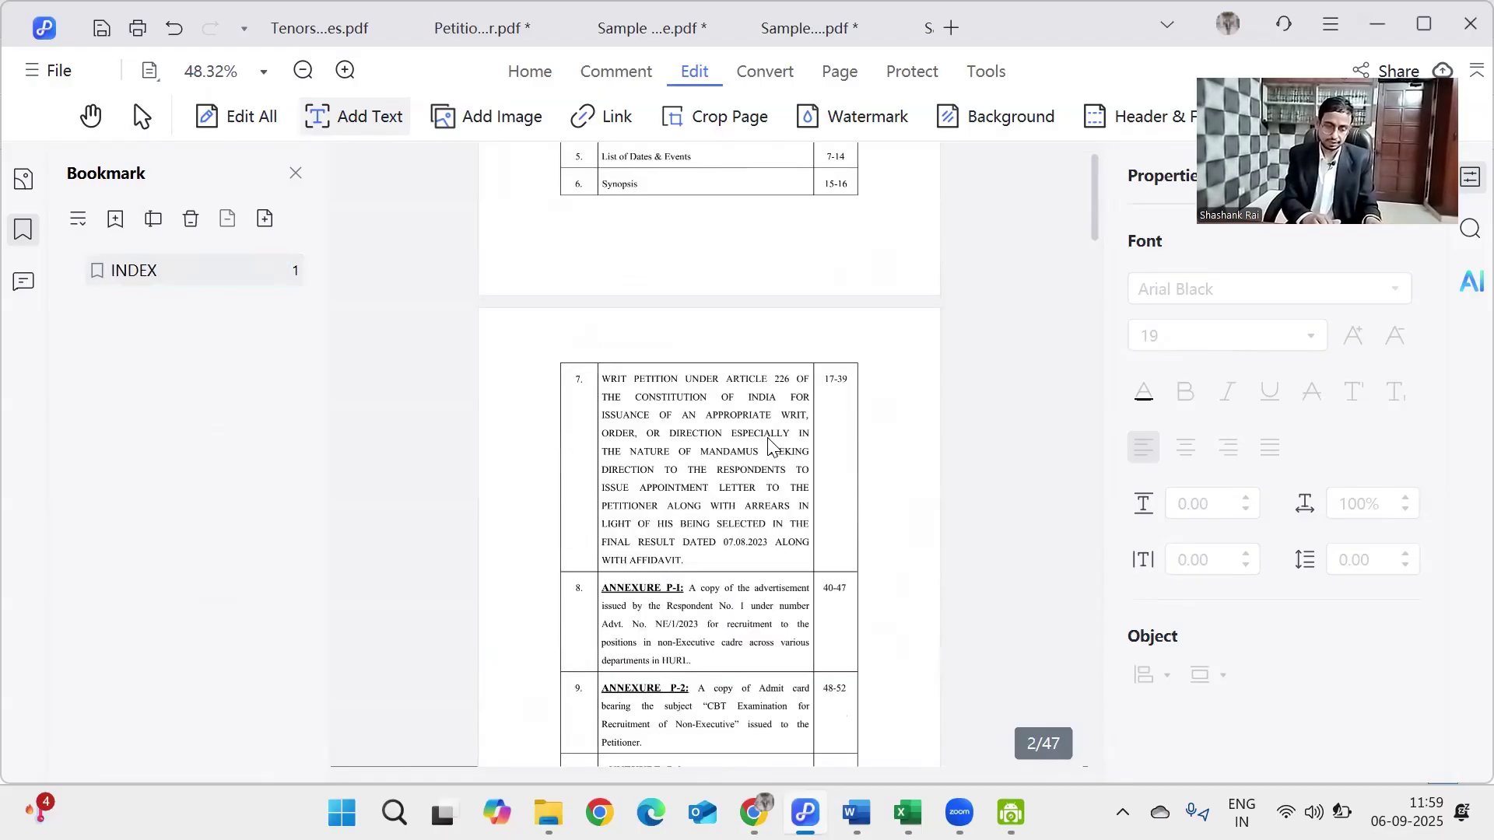
{"action": "scroll", "coordinate": [768, 444], "scroll_direction": "down", "scroll_amount": 1}
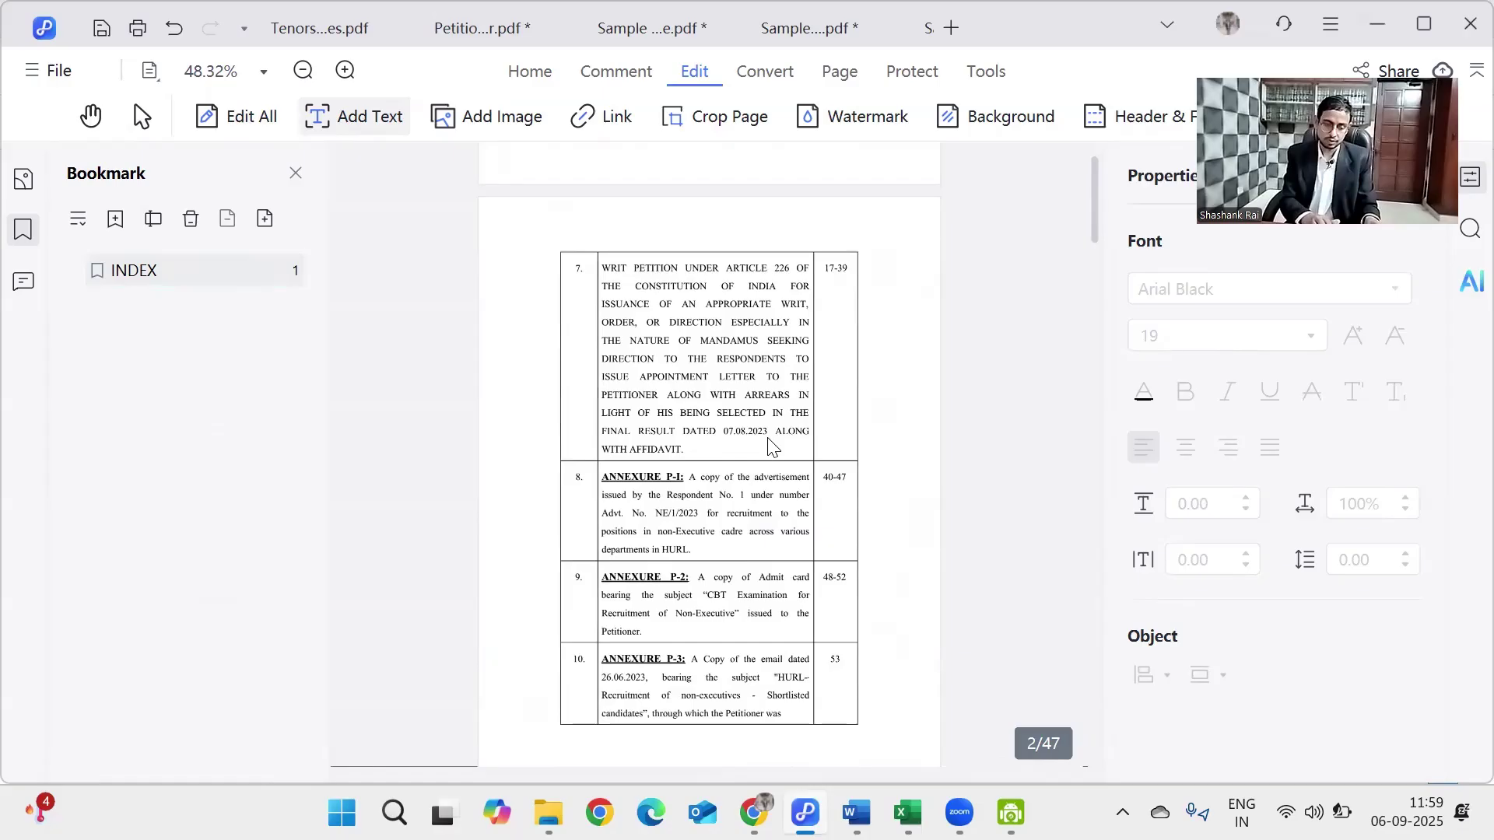
{"action": "scroll", "coordinate": [769, 444], "scroll_direction": "down", "scroll_amount": 20}
{"action": "scroll", "coordinate": [769, 444], "scroll_direction": "down", "scroll_amount": 6}
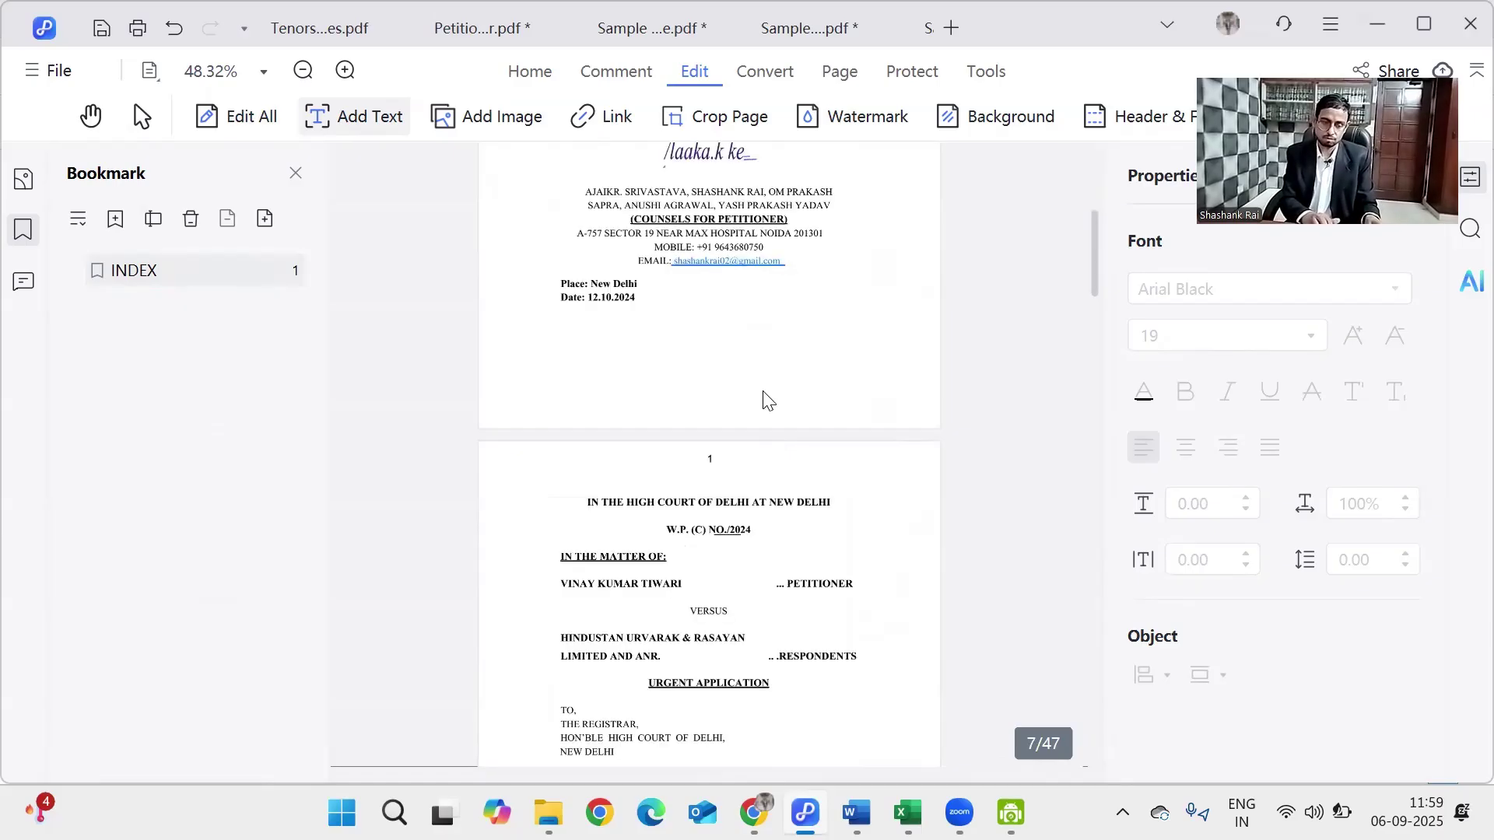
{"action": "scroll", "coordinate": [766, 398], "scroll_direction": "up", "scroll_amount": 3}
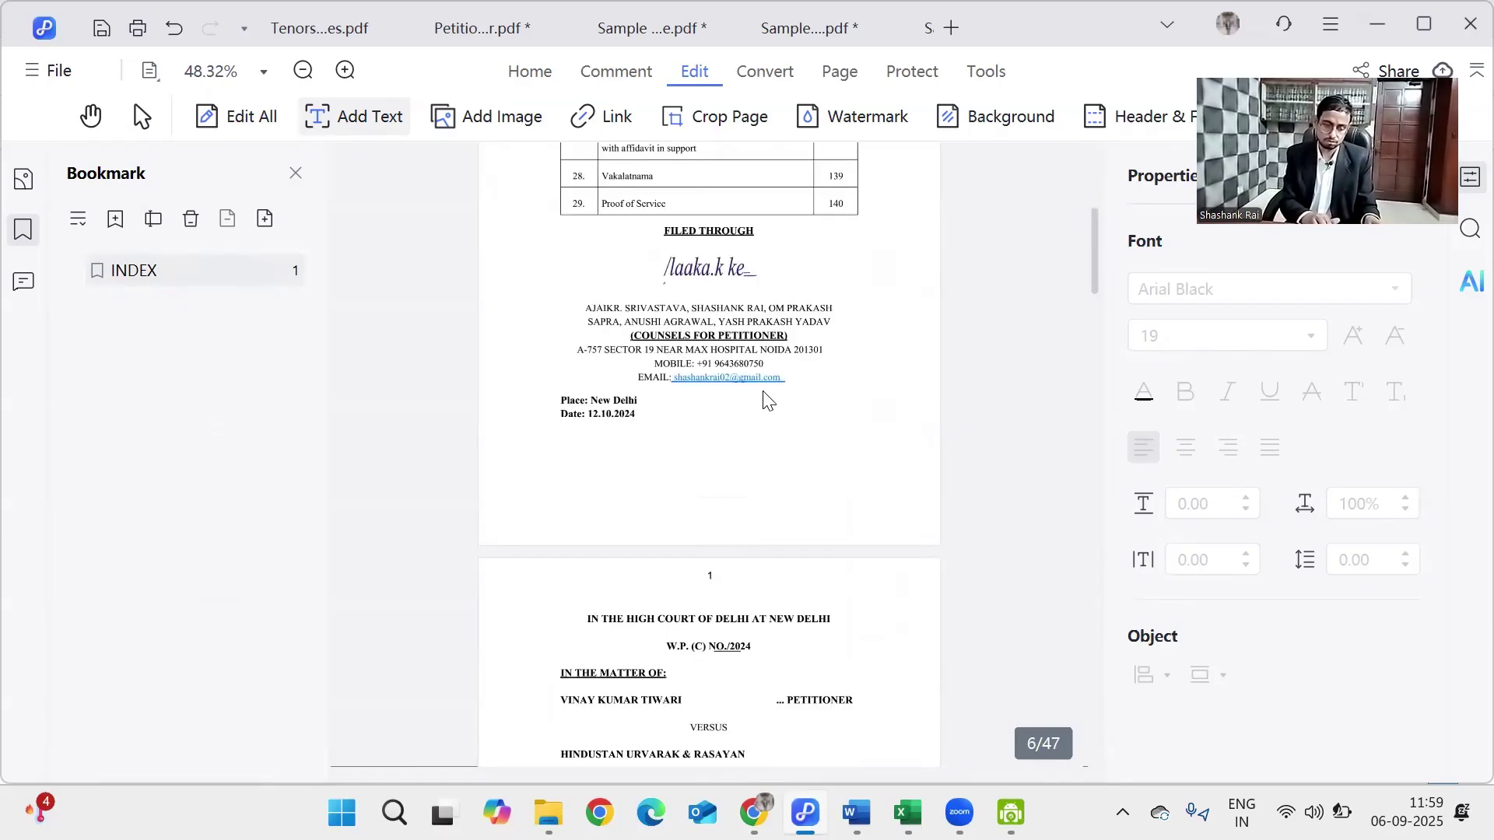
{"action": "scroll", "coordinate": [766, 398], "scroll_direction": "down", "scroll_amount": 5}
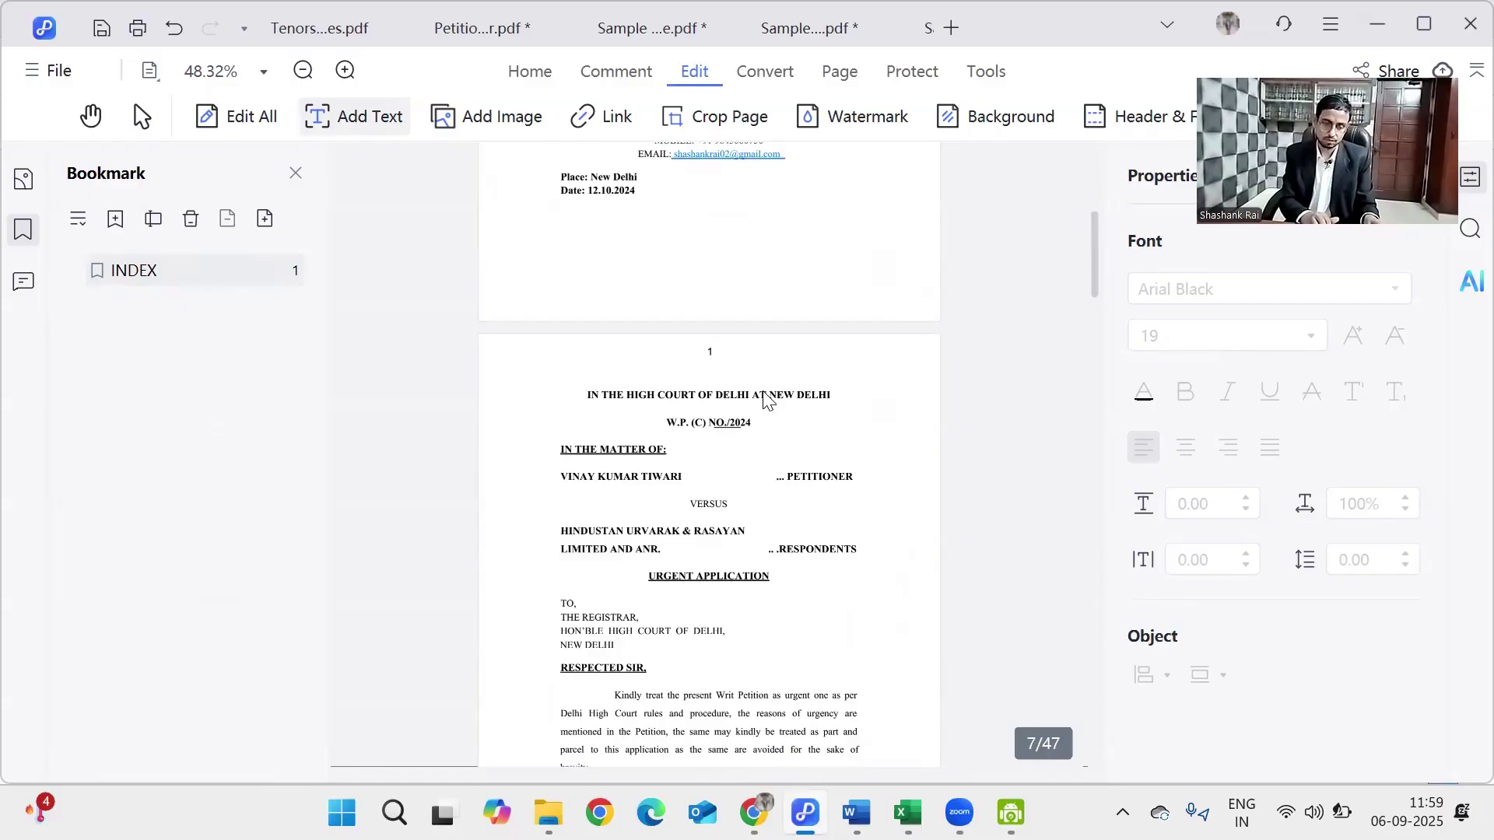
{"action": "scroll", "coordinate": [780, 467], "scroll_direction": "down", "scroll_amount": 3}
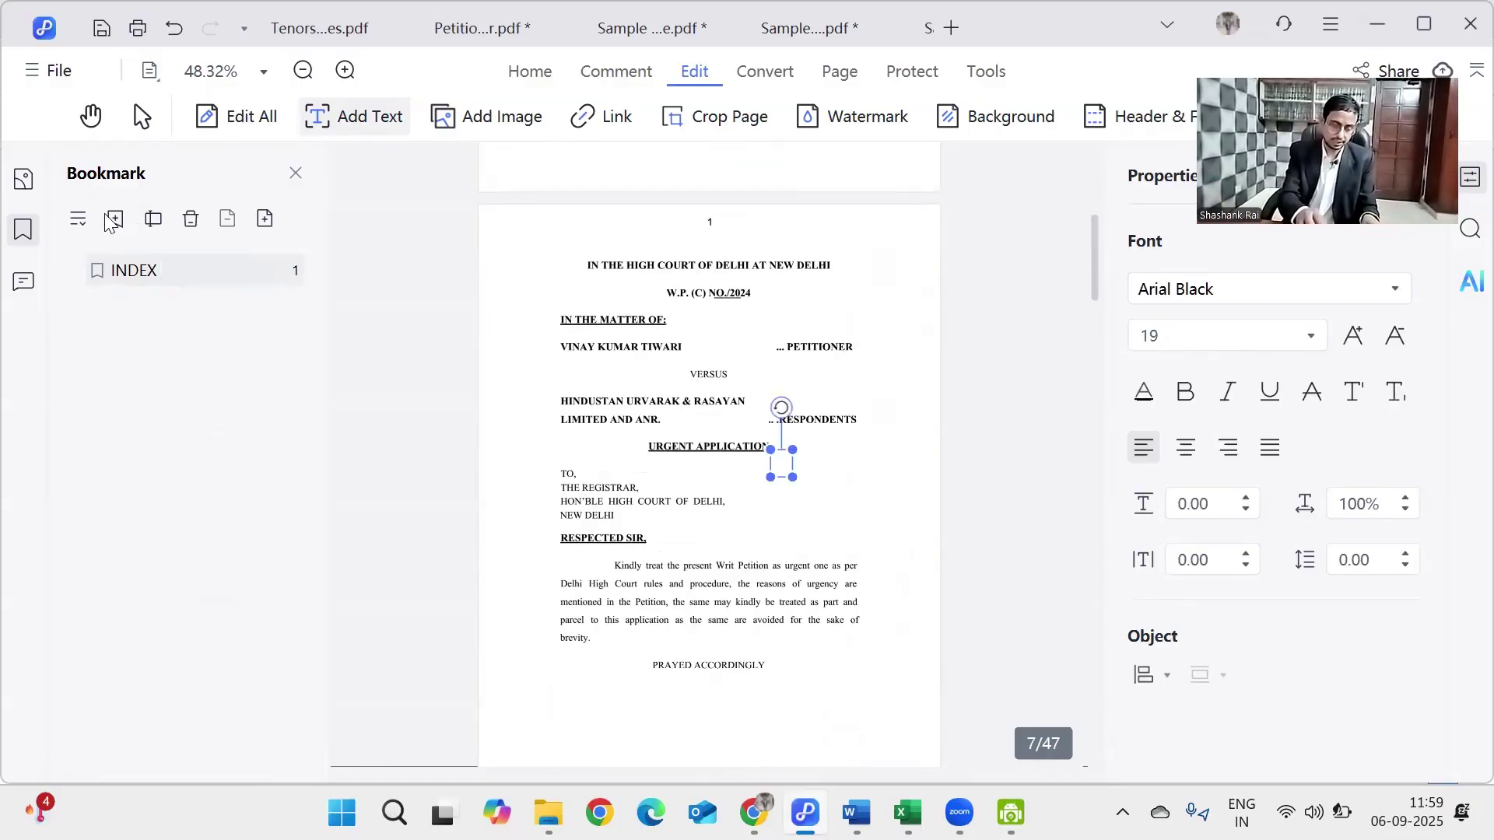
{"action": "left_click", "coordinate": [113, 220]}
{"action": "type", "text": "UR"}
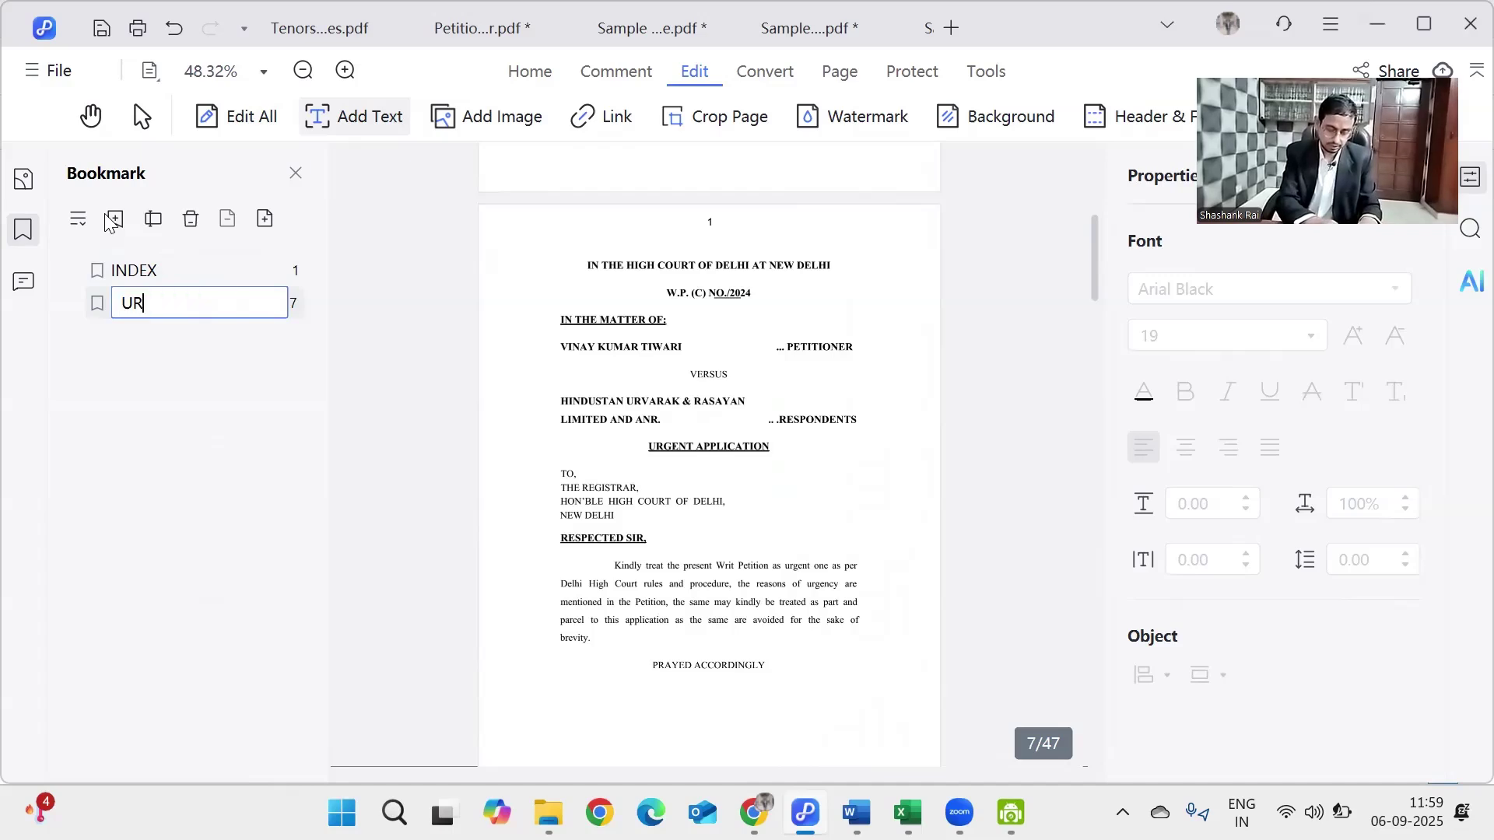
{"action": "type", "text": "GE"}
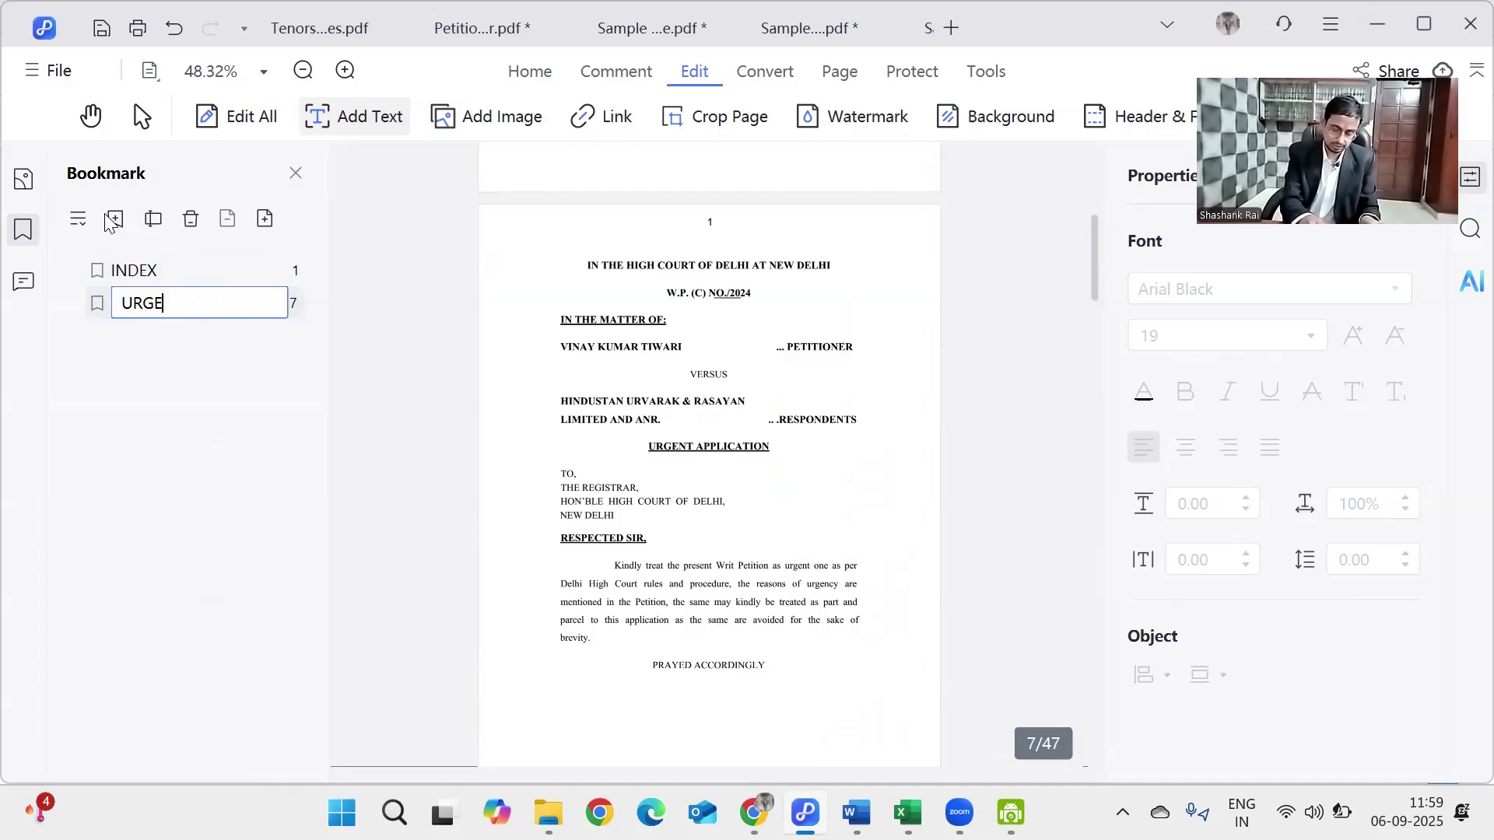
{"action": "type", "text": "NT APP;ICA"}
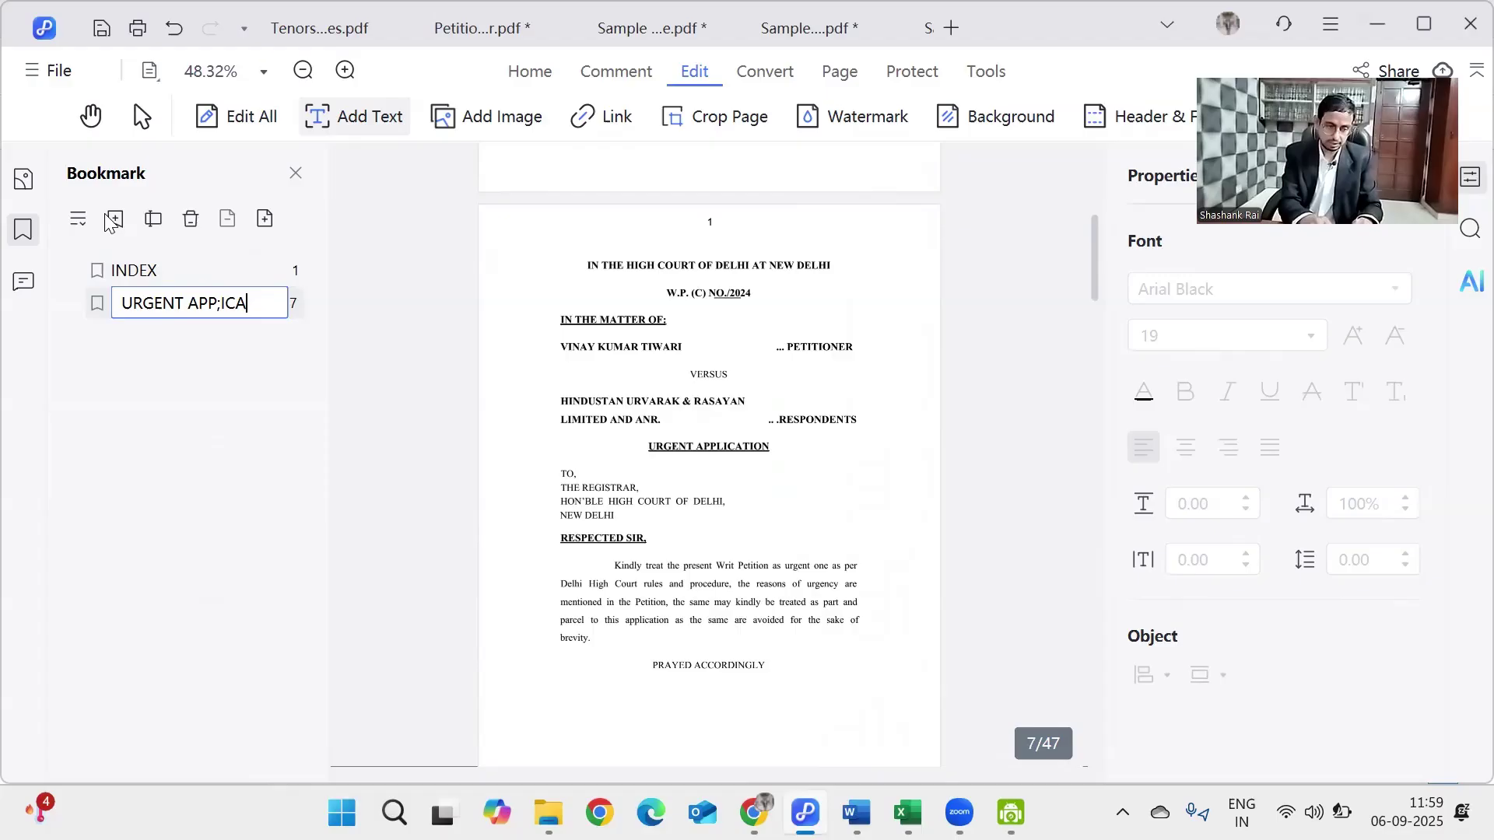
{"action": "type", "text": "TIO"}
{"action": "key", "text": "Left"}
{"action": "key", "text": "Left"}
{"action": "key", "text": "Left"}
{"action": "key", "text": "Left"}
{"action": "key", "text": "Left"}
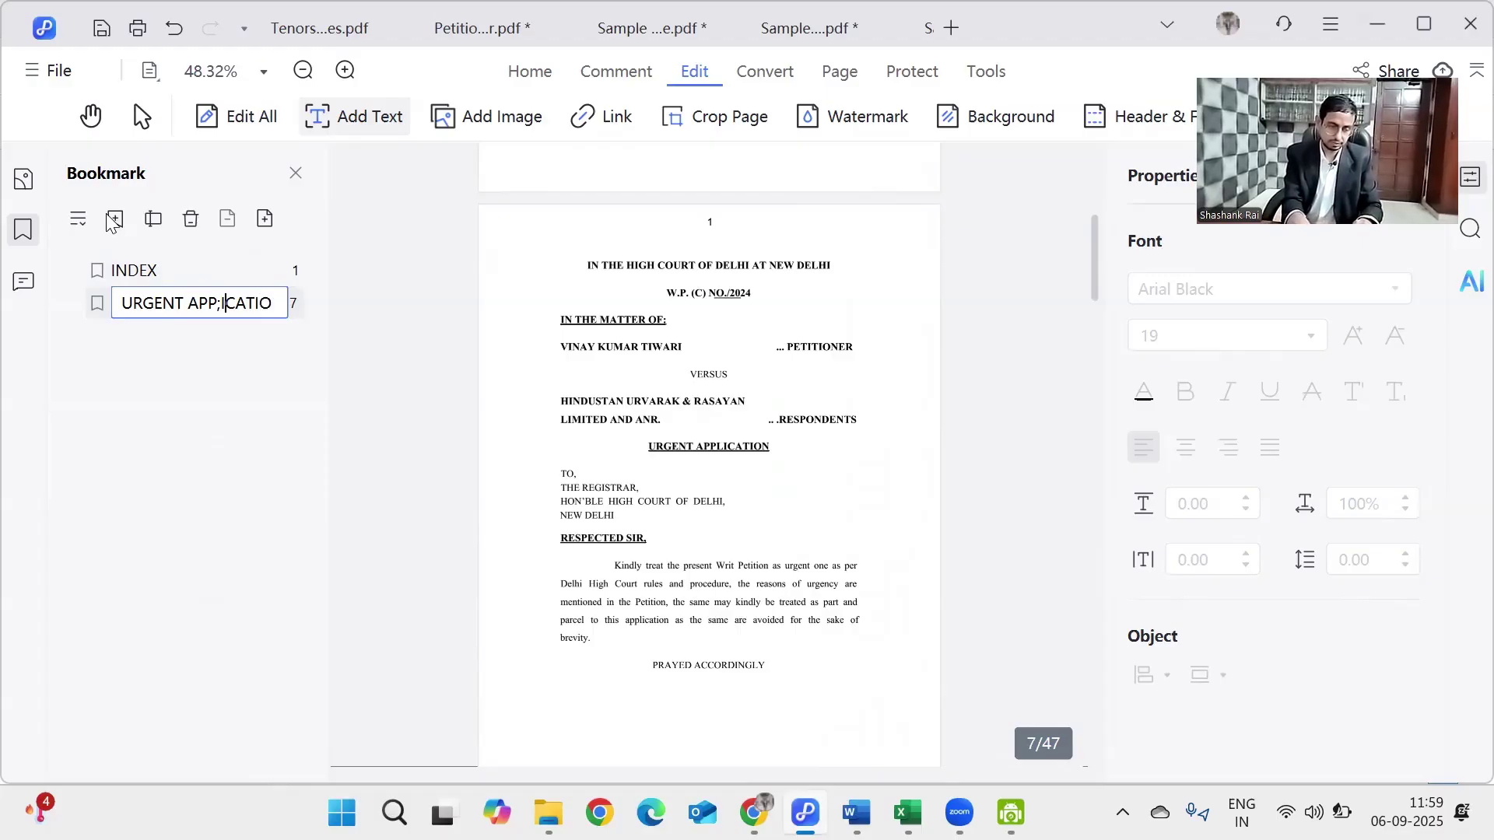
{"action": "key", "text": "BackSpace"}
{"action": "type", "text": "L"}
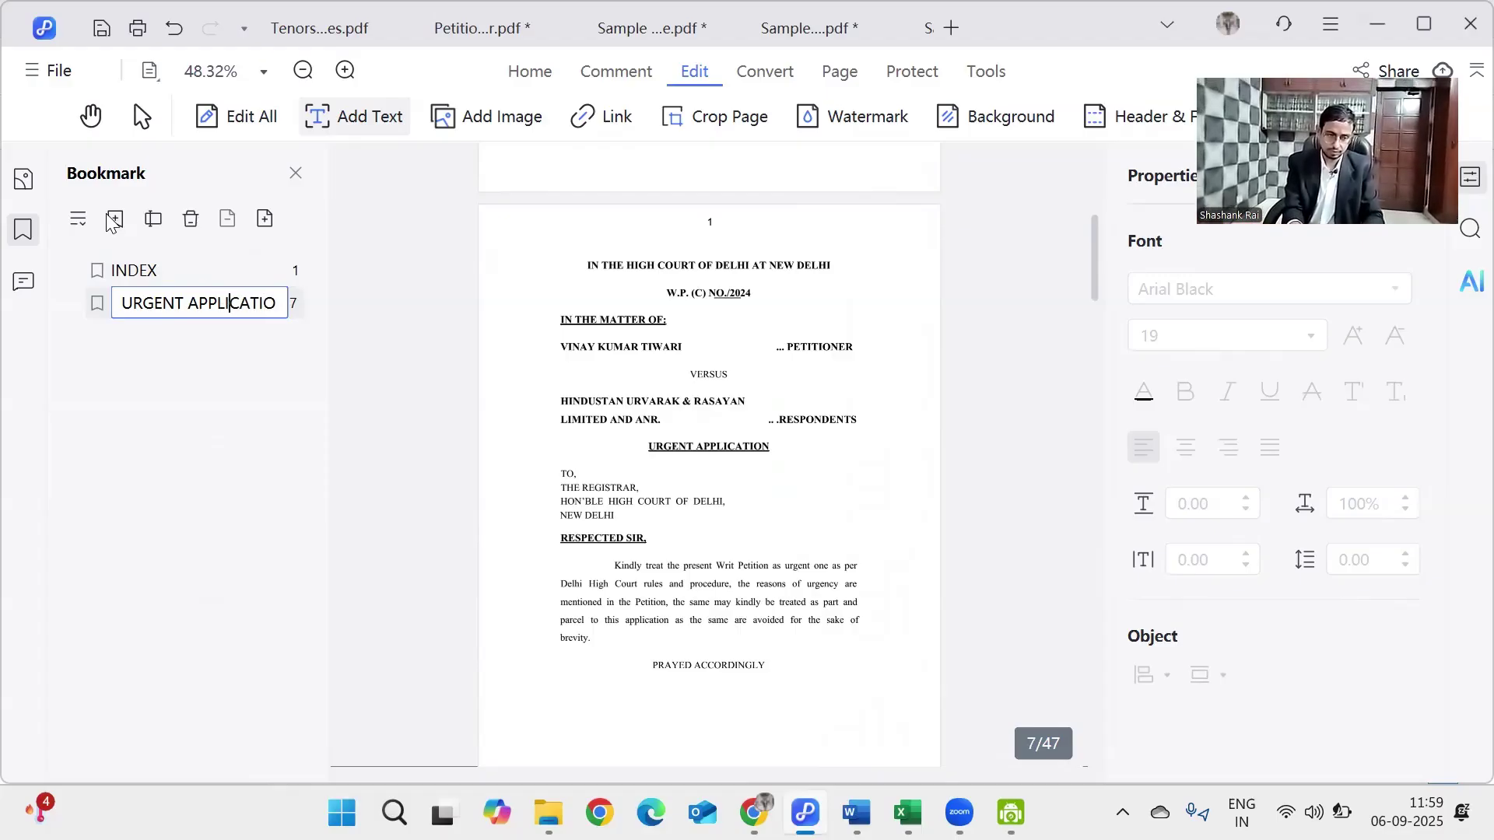
{"action": "key", "text": "End"}
{"action": "type", "text": "N"}
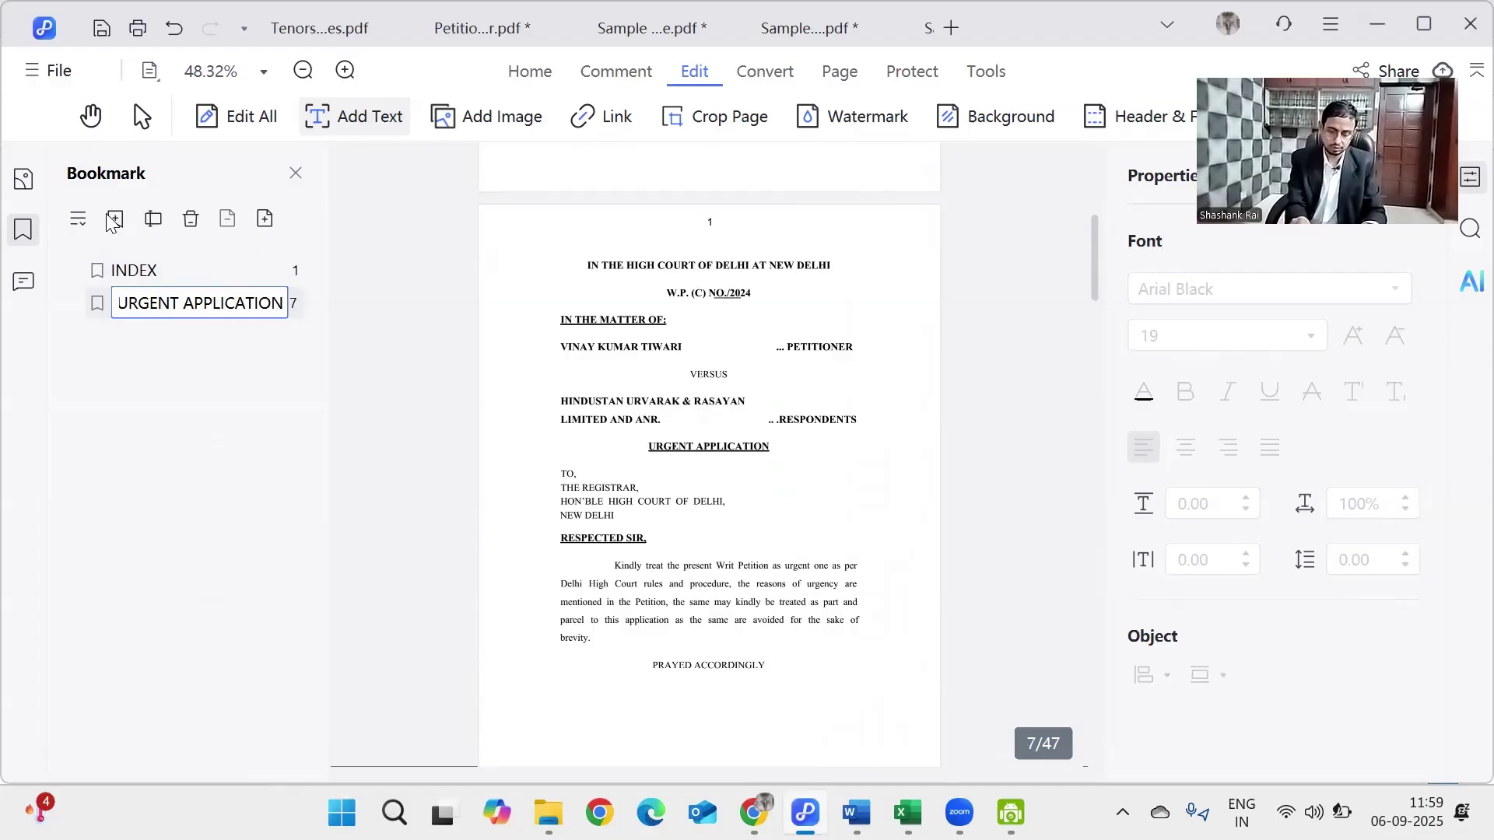
{"action": "left_click", "coordinate": [370, 289]}
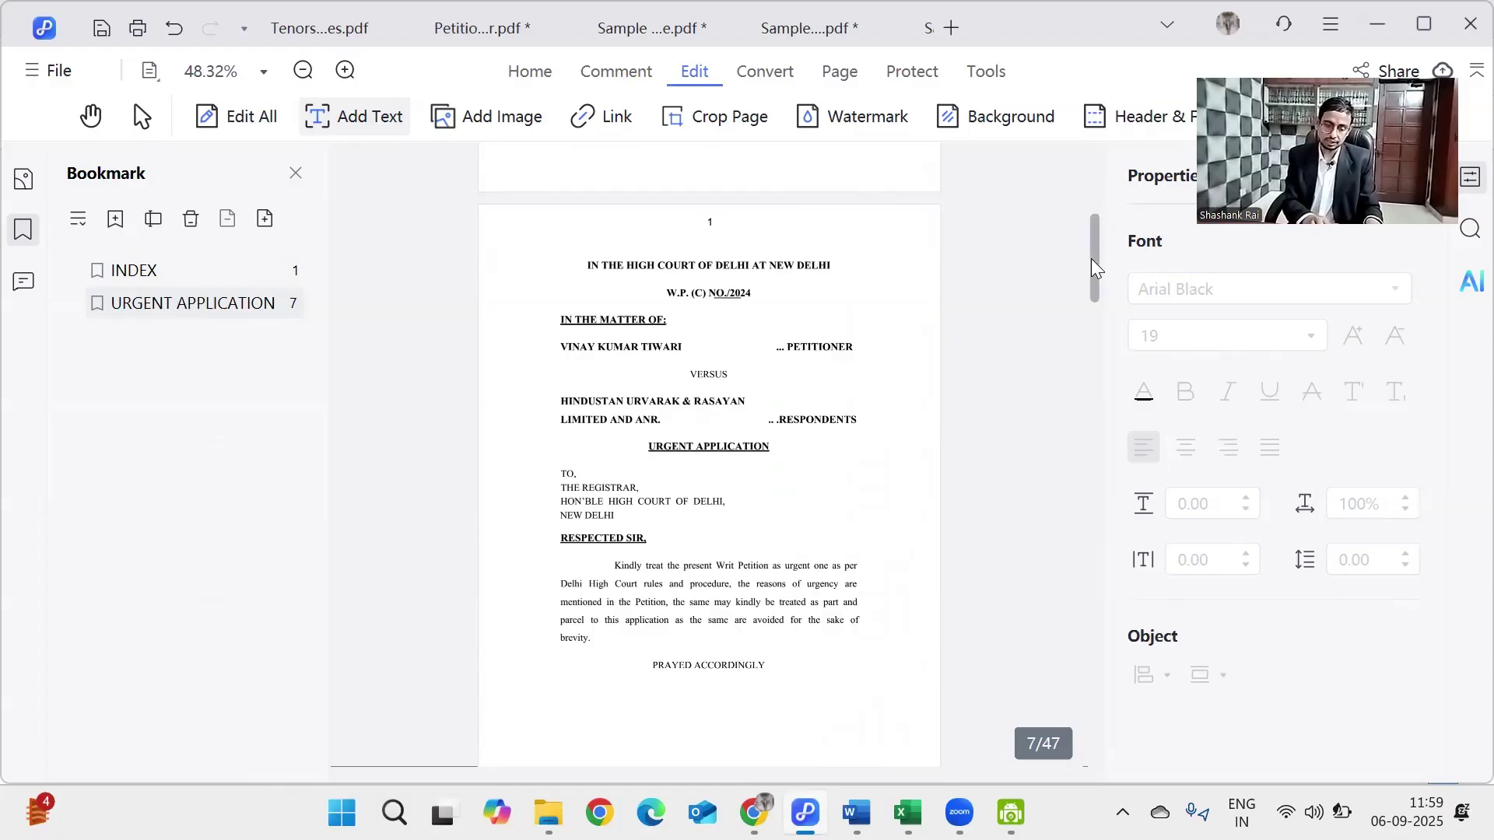
- Add a bookmark named "SYNOPSIS" on page 21, where the synopsis section begins
{"action": "left_click", "coordinate": [1091, 349]}
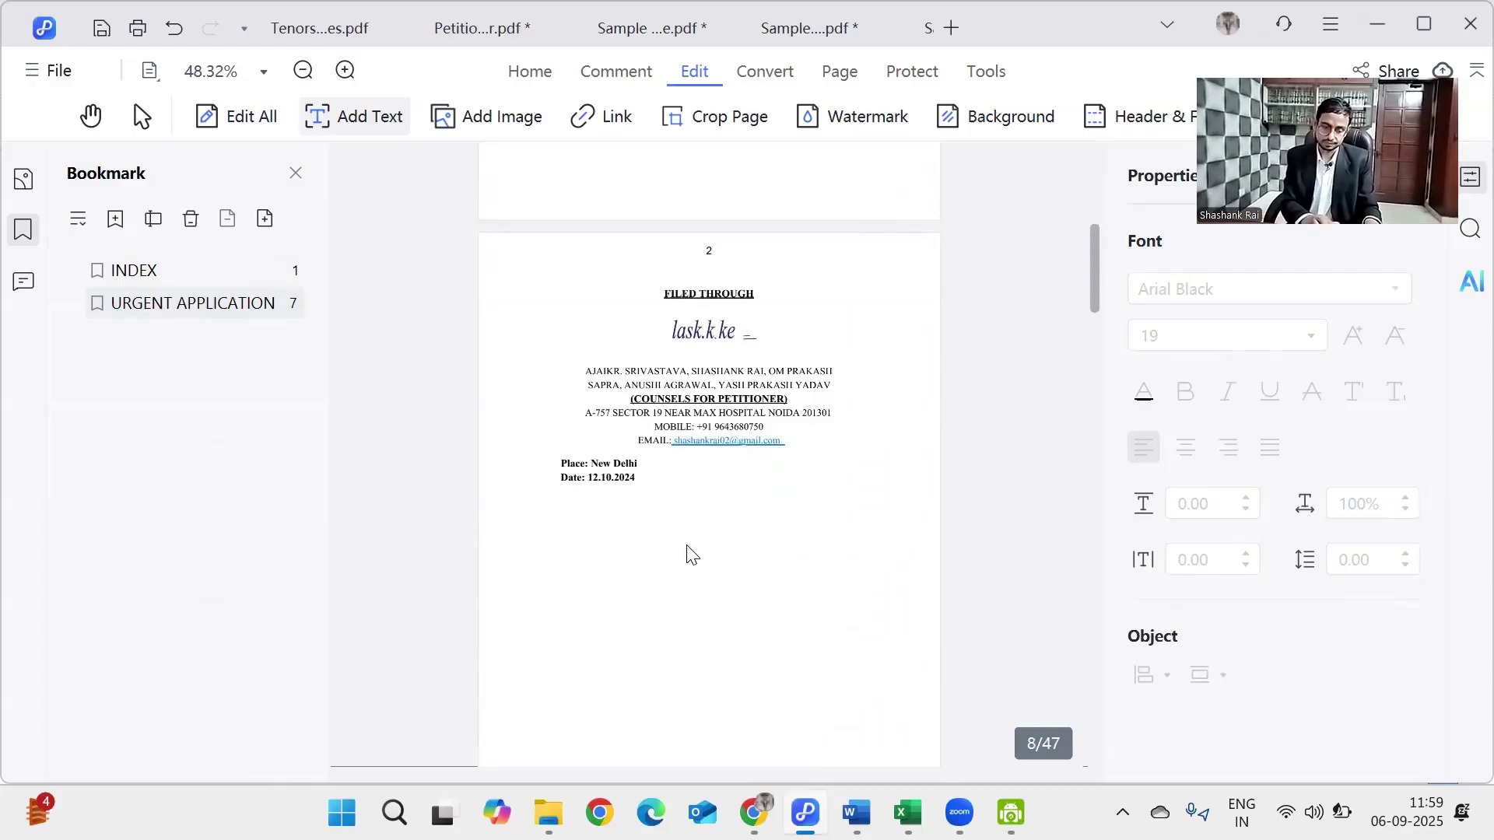
{"action": "scroll", "coordinate": [687, 554], "scroll_direction": "down", "scroll_amount": 15}
{"action": "scroll", "coordinate": [687, 554], "scroll_direction": "down", "scroll_amount": 3}
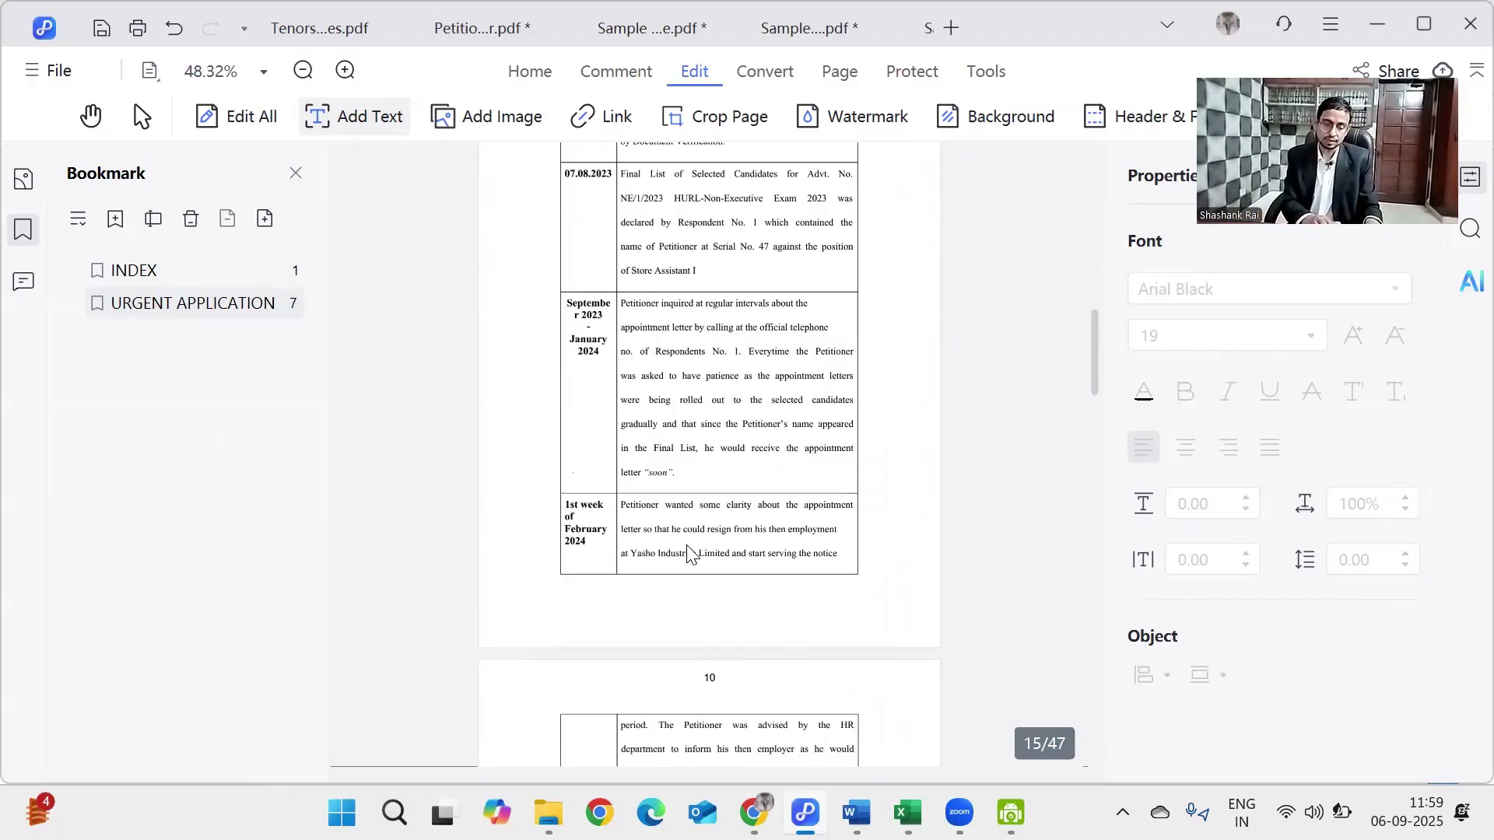
{"action": "scroll", "coordinate": [687, 554], "scroll_direction": "down", "scroll_amount": 10}
{"action": "scroll", "coordinate": [687, 554], "scroll_direction": "down", "scroll_amount": 10}
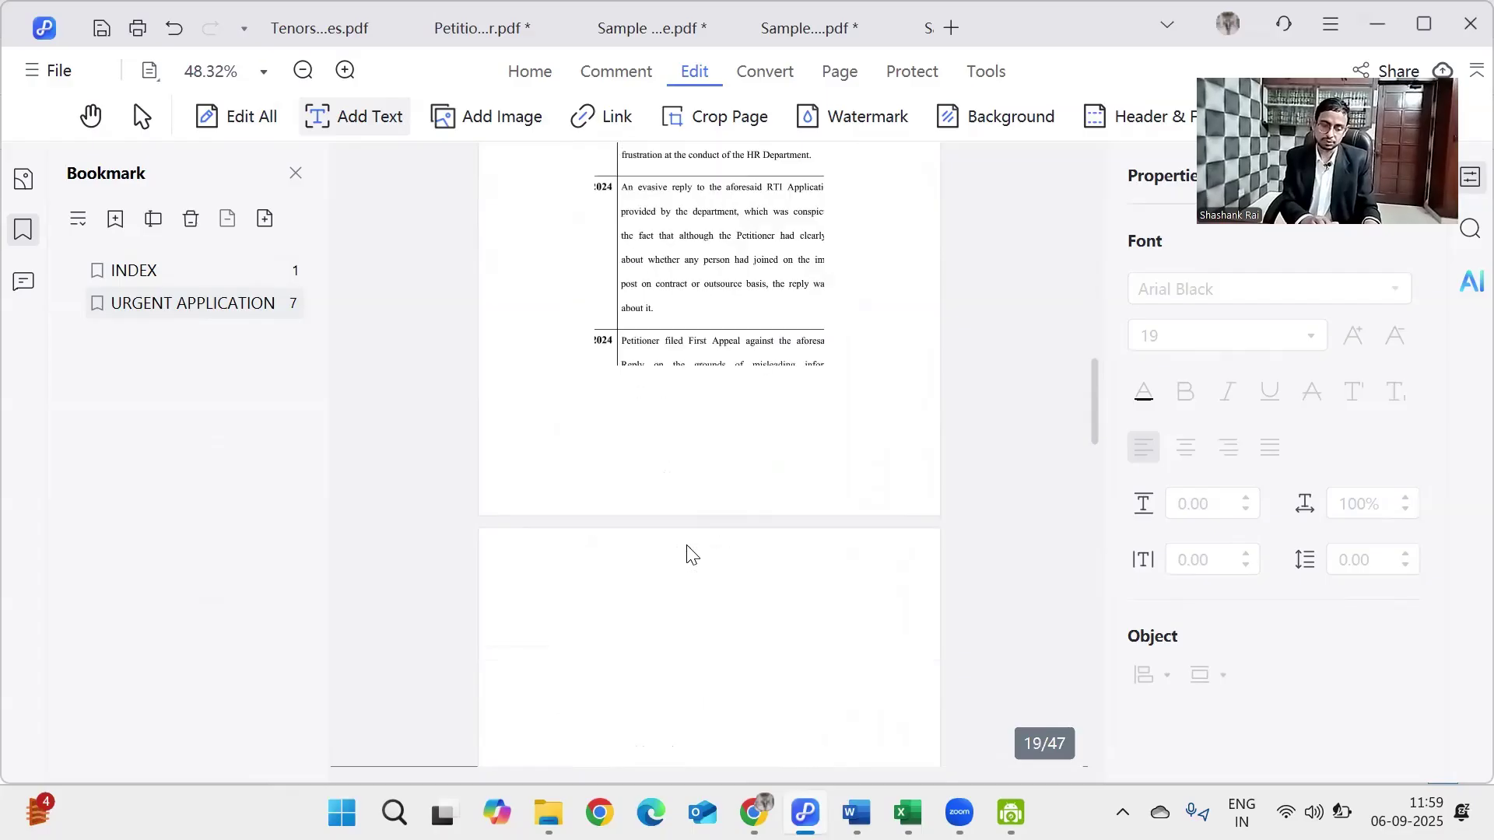
{"action": "scroll", "coordinate": [687, 554], "scroll_direction": "down", "scroll_amount": 6}
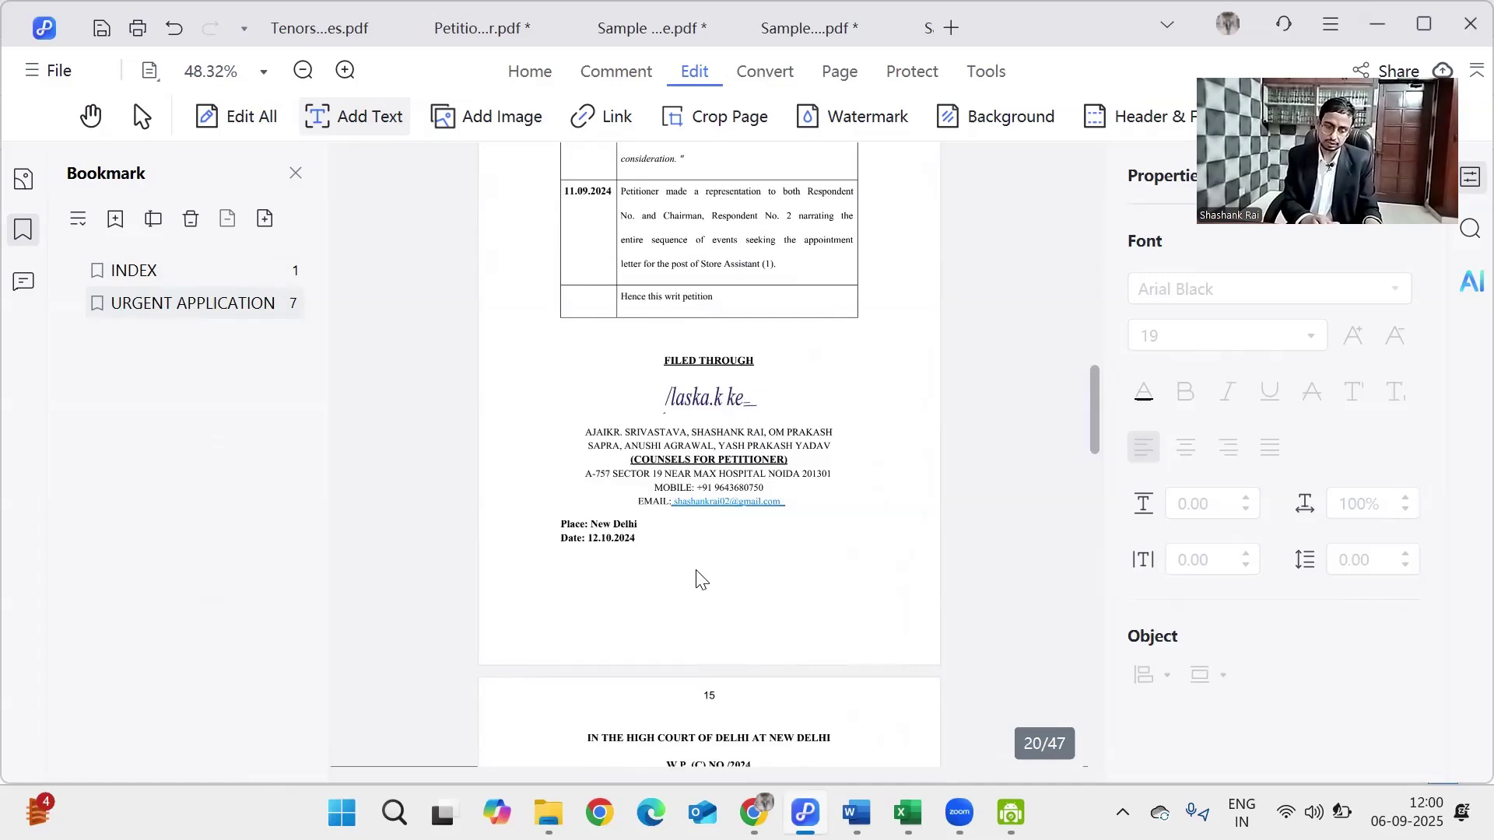
{"action": "scroll", "coordinate": [701, 580], "scroll_direction": "down", "scroll_amount": 1}
{"action": "scroll", "coordinate": [701, 580], "scroll_direction": "down", "scroll_amount": 5}
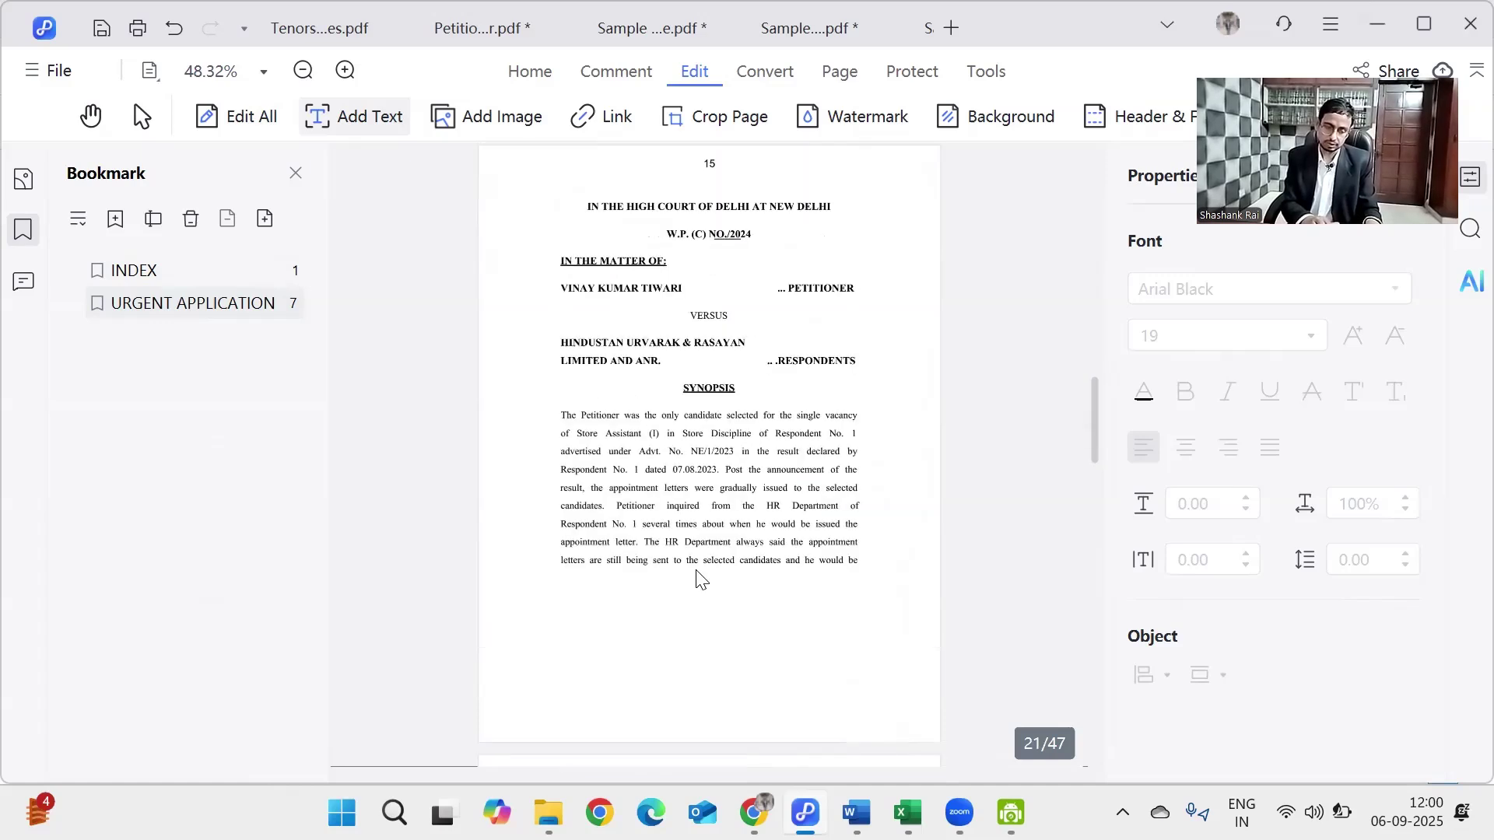
{"action": "scroll", "coordinate": [701, 579], "scroll_direction": "down", "scroll_amount": 1}
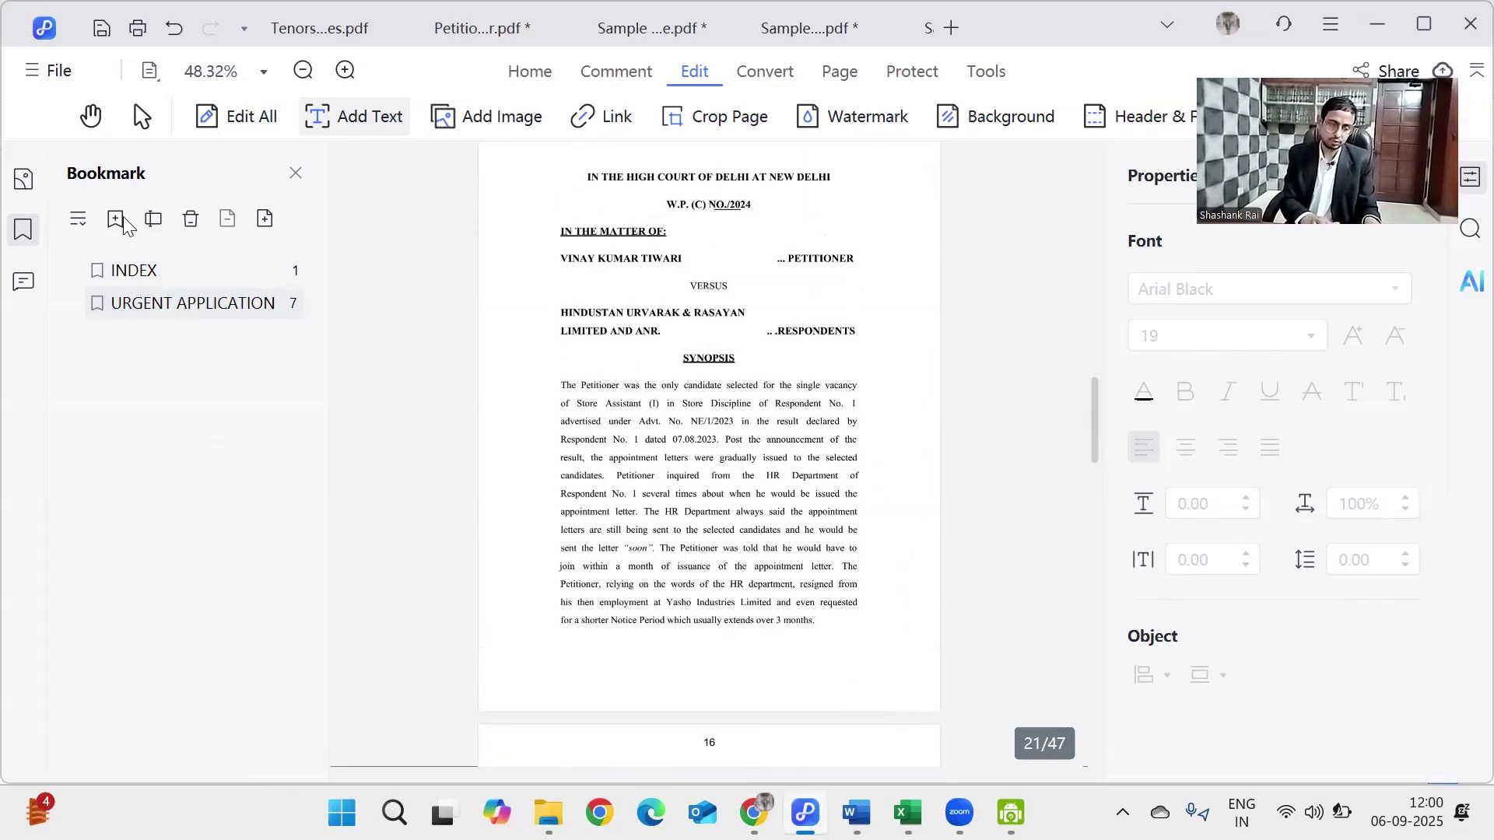
{"action": "left_click", "coordinate": [116, 220]}
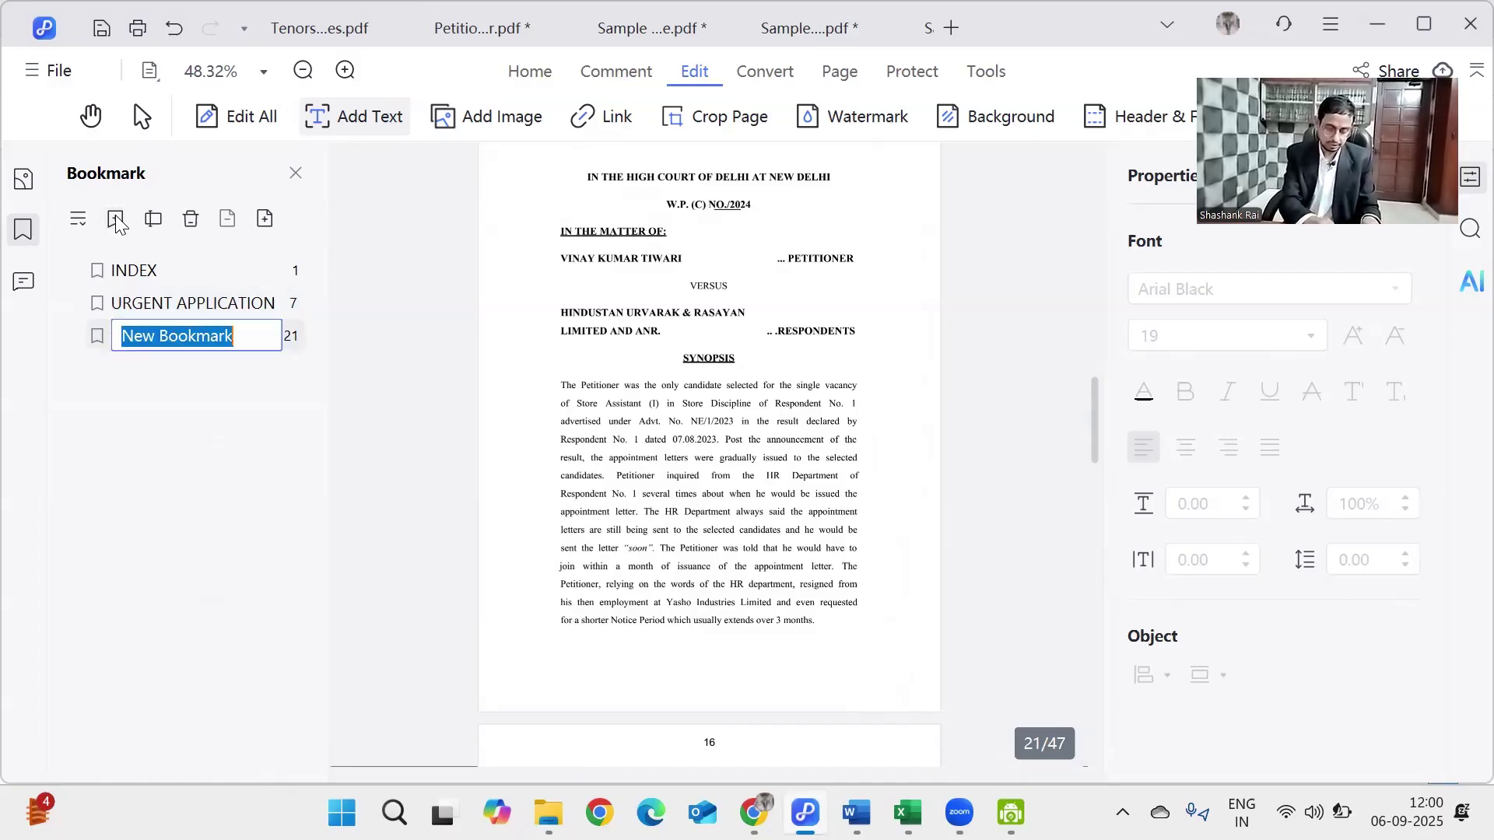
{"action": "type", "text": "SYNO"}
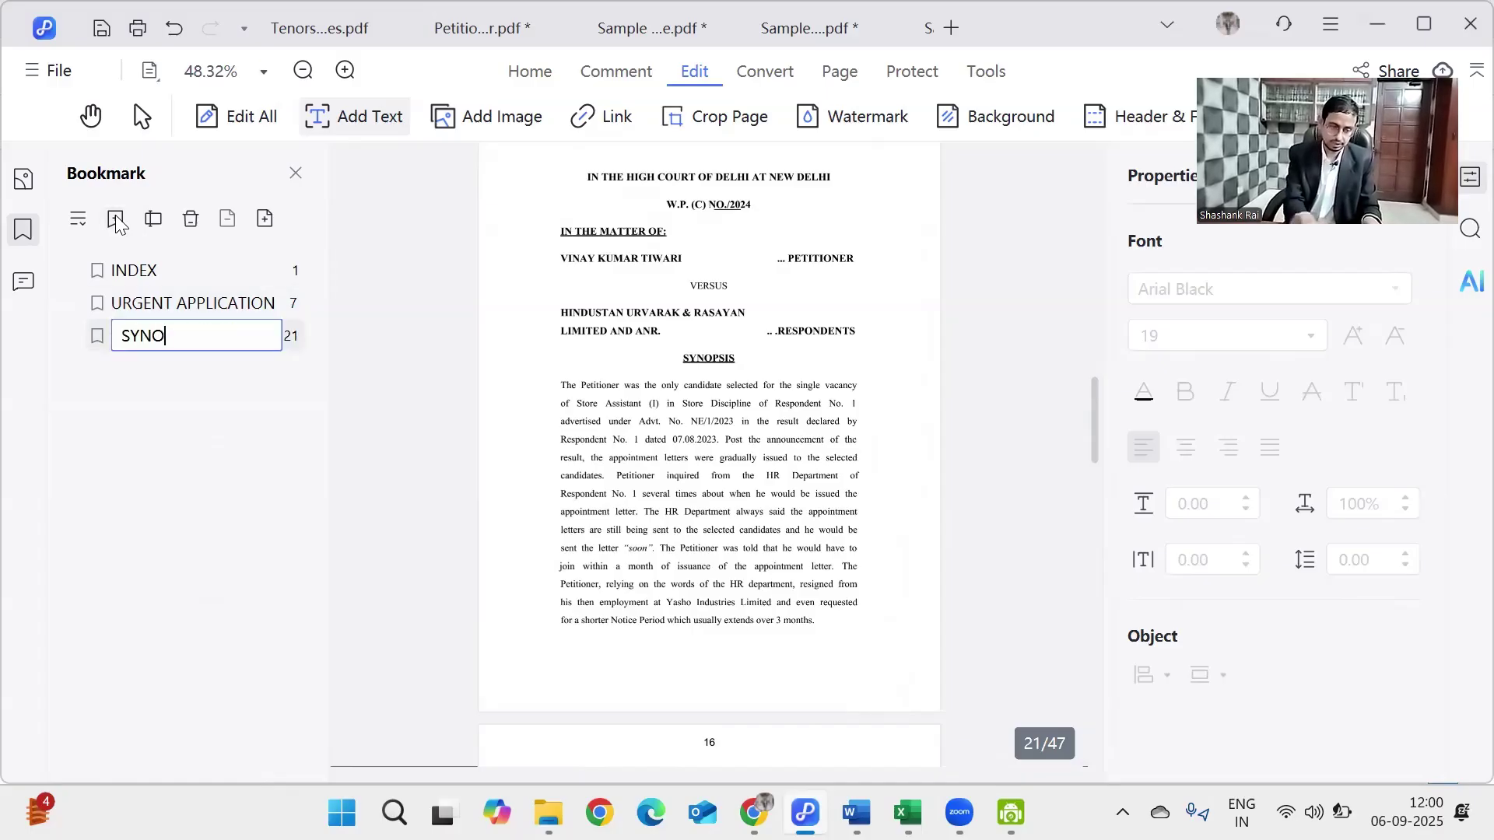
{"action": "type", "text": "PSIS"}
{"action": "key", "text": "Return"}
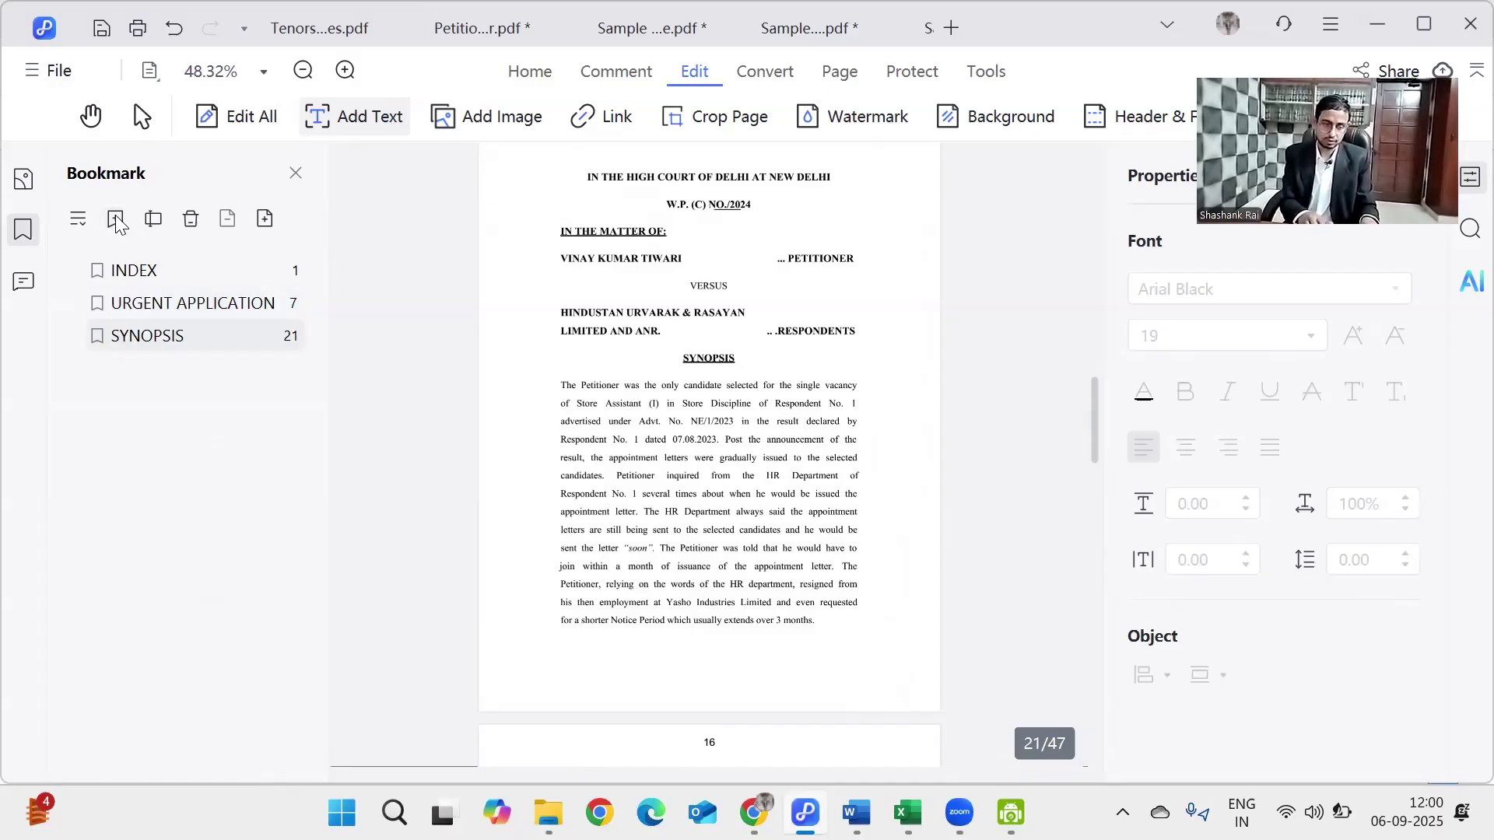
- Test the URGENT APPLICATION and SYNOPSIS bookmarks by jumping to each section, and go to the petition's last page
{"action": "left_click", "coordinate": [168, 303]}
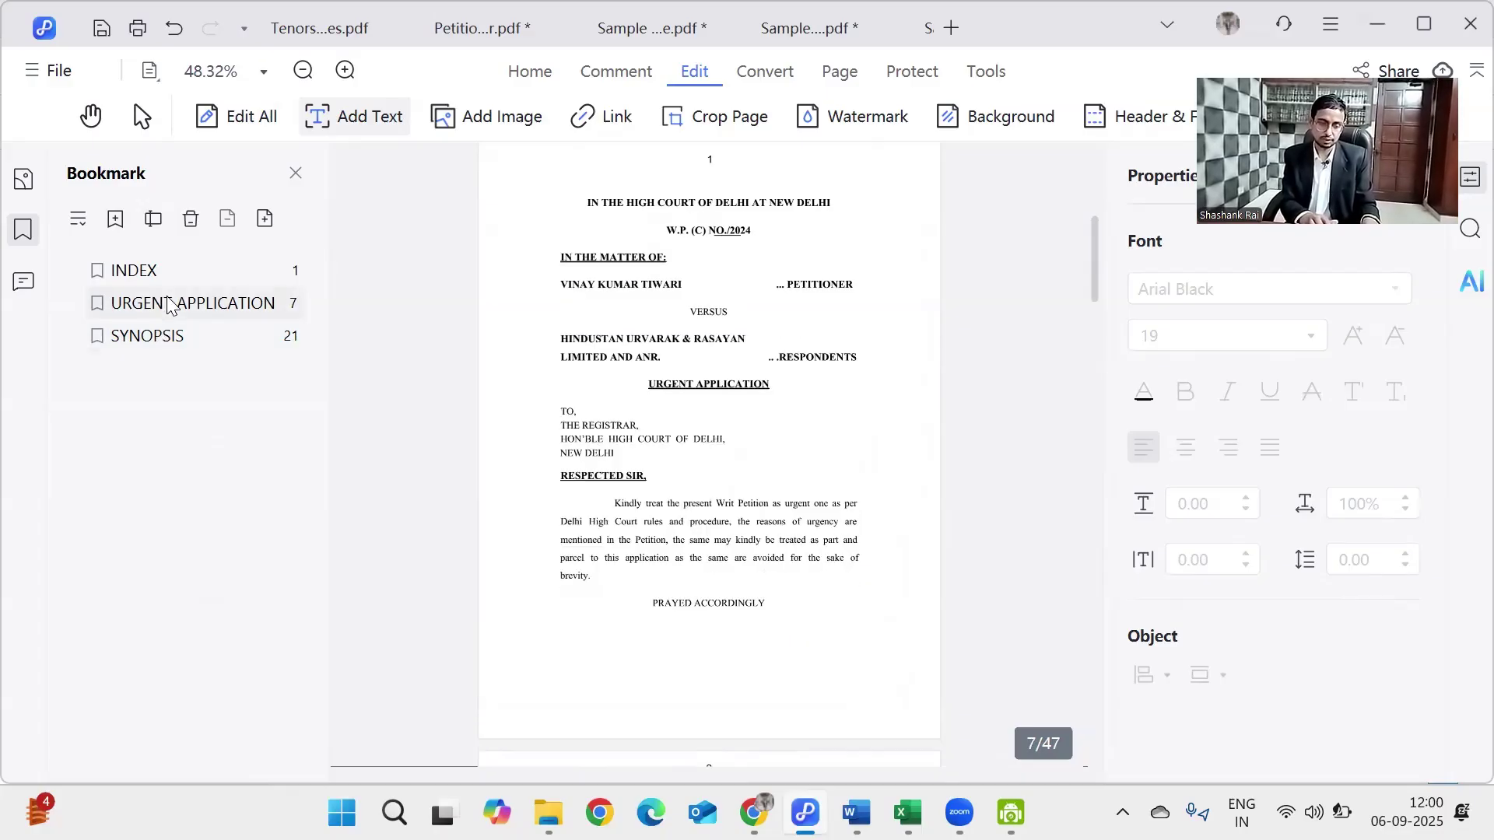
{"action": "left_click", "coordinate": [167, 341]}
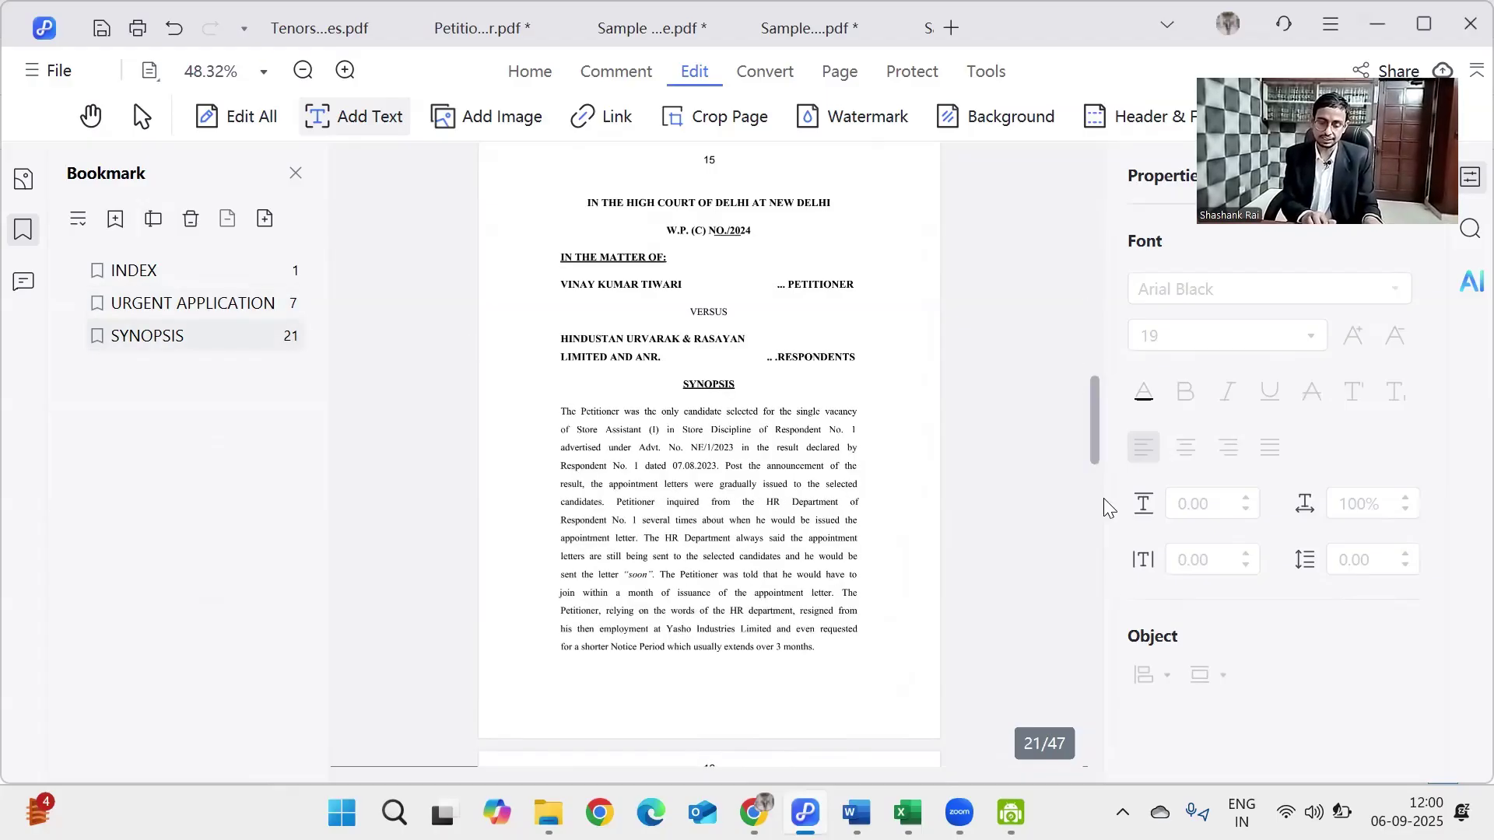
{"action": "left_click_drag", "start_coordinate": [1110, 711], "coordinate": [1110, 735]}
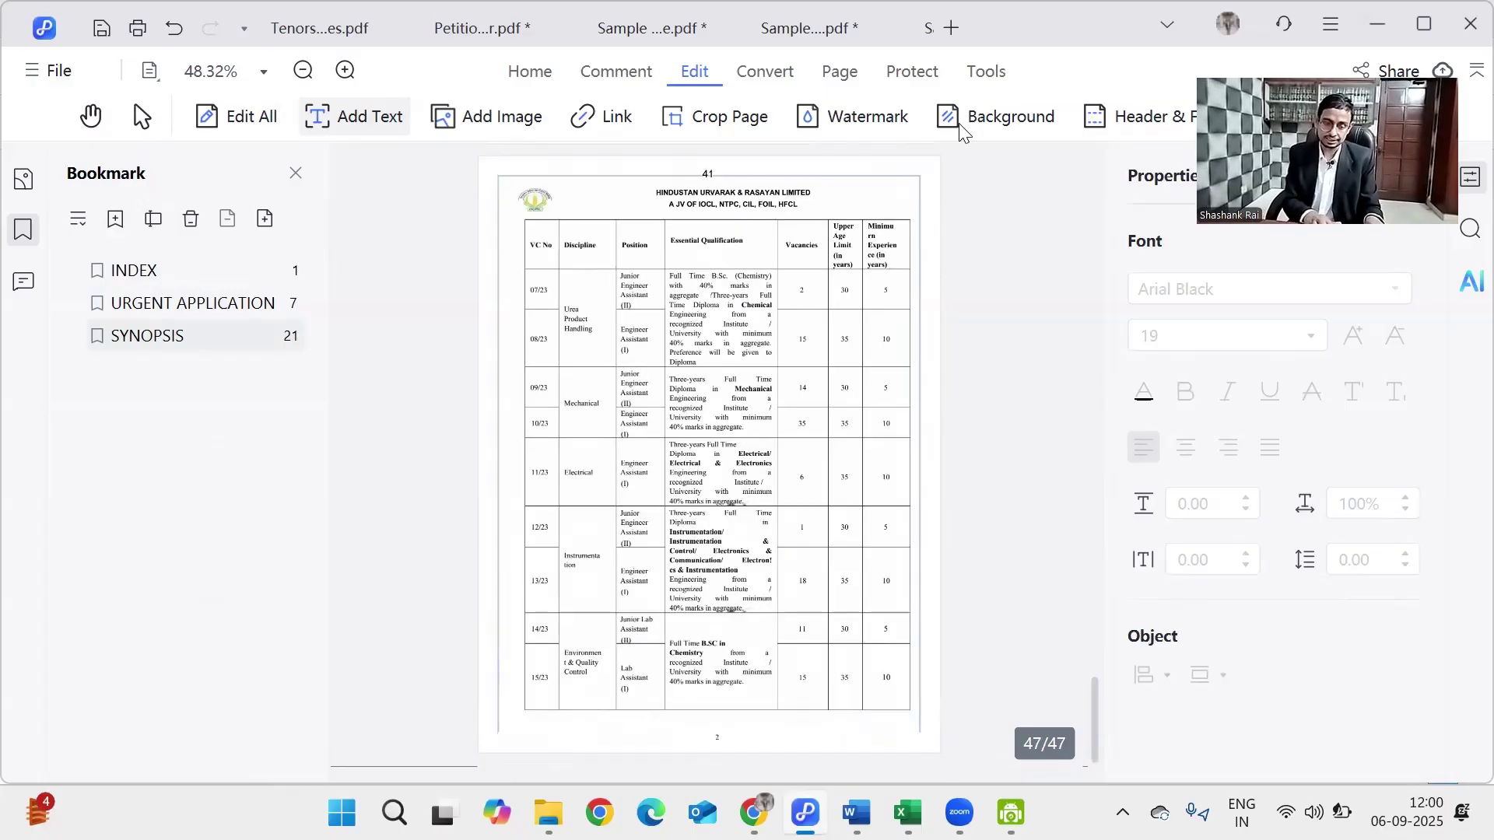
- Close only the current document, "Sample file_OCR.pdf", leaving the other open files alone
{"action": "left_click", "coordinate": [1463, 26]}
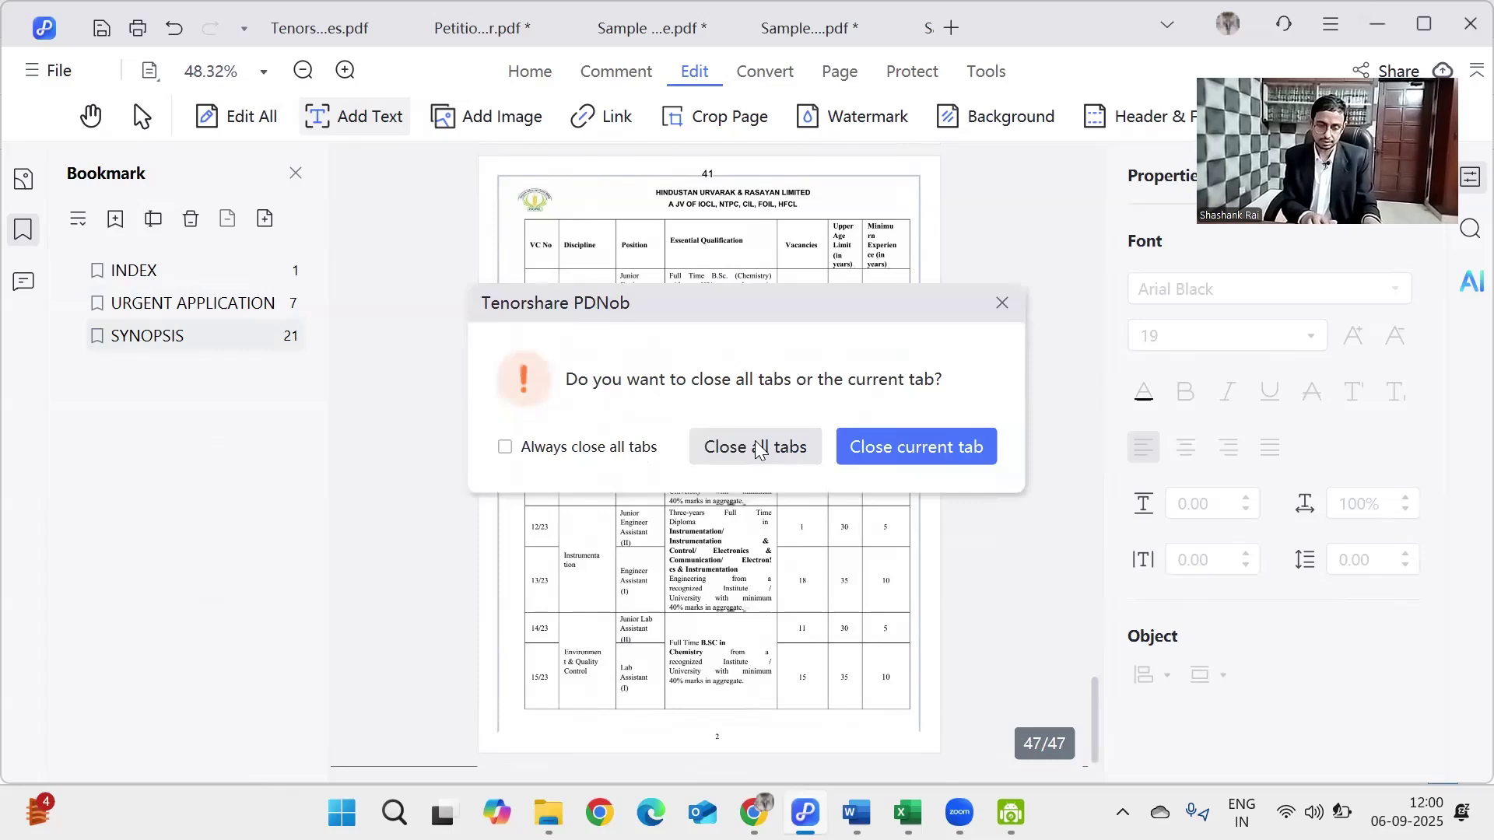
{"action": "left_click", "coordinate": [865, 449]}
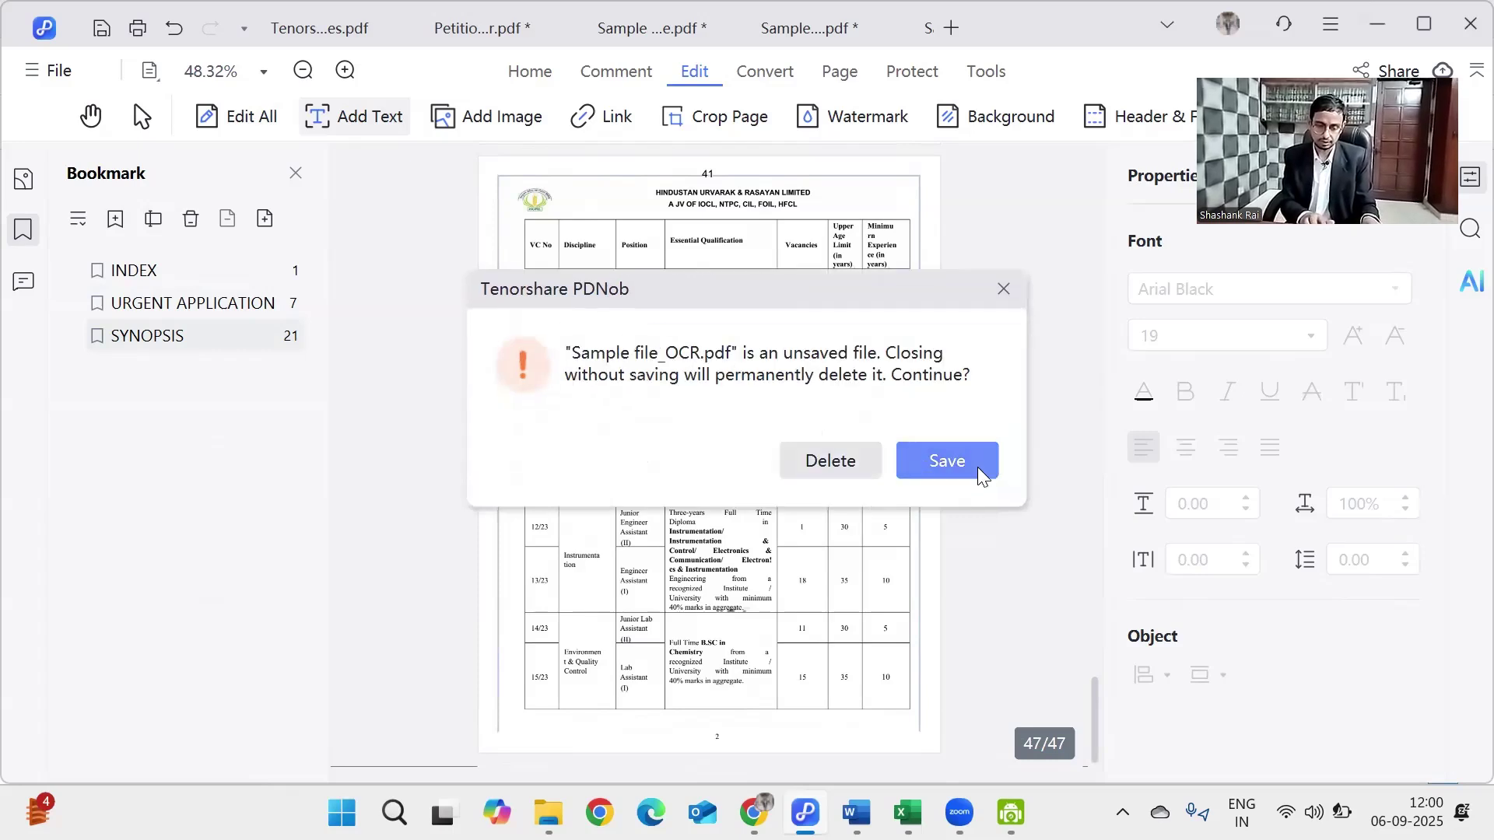